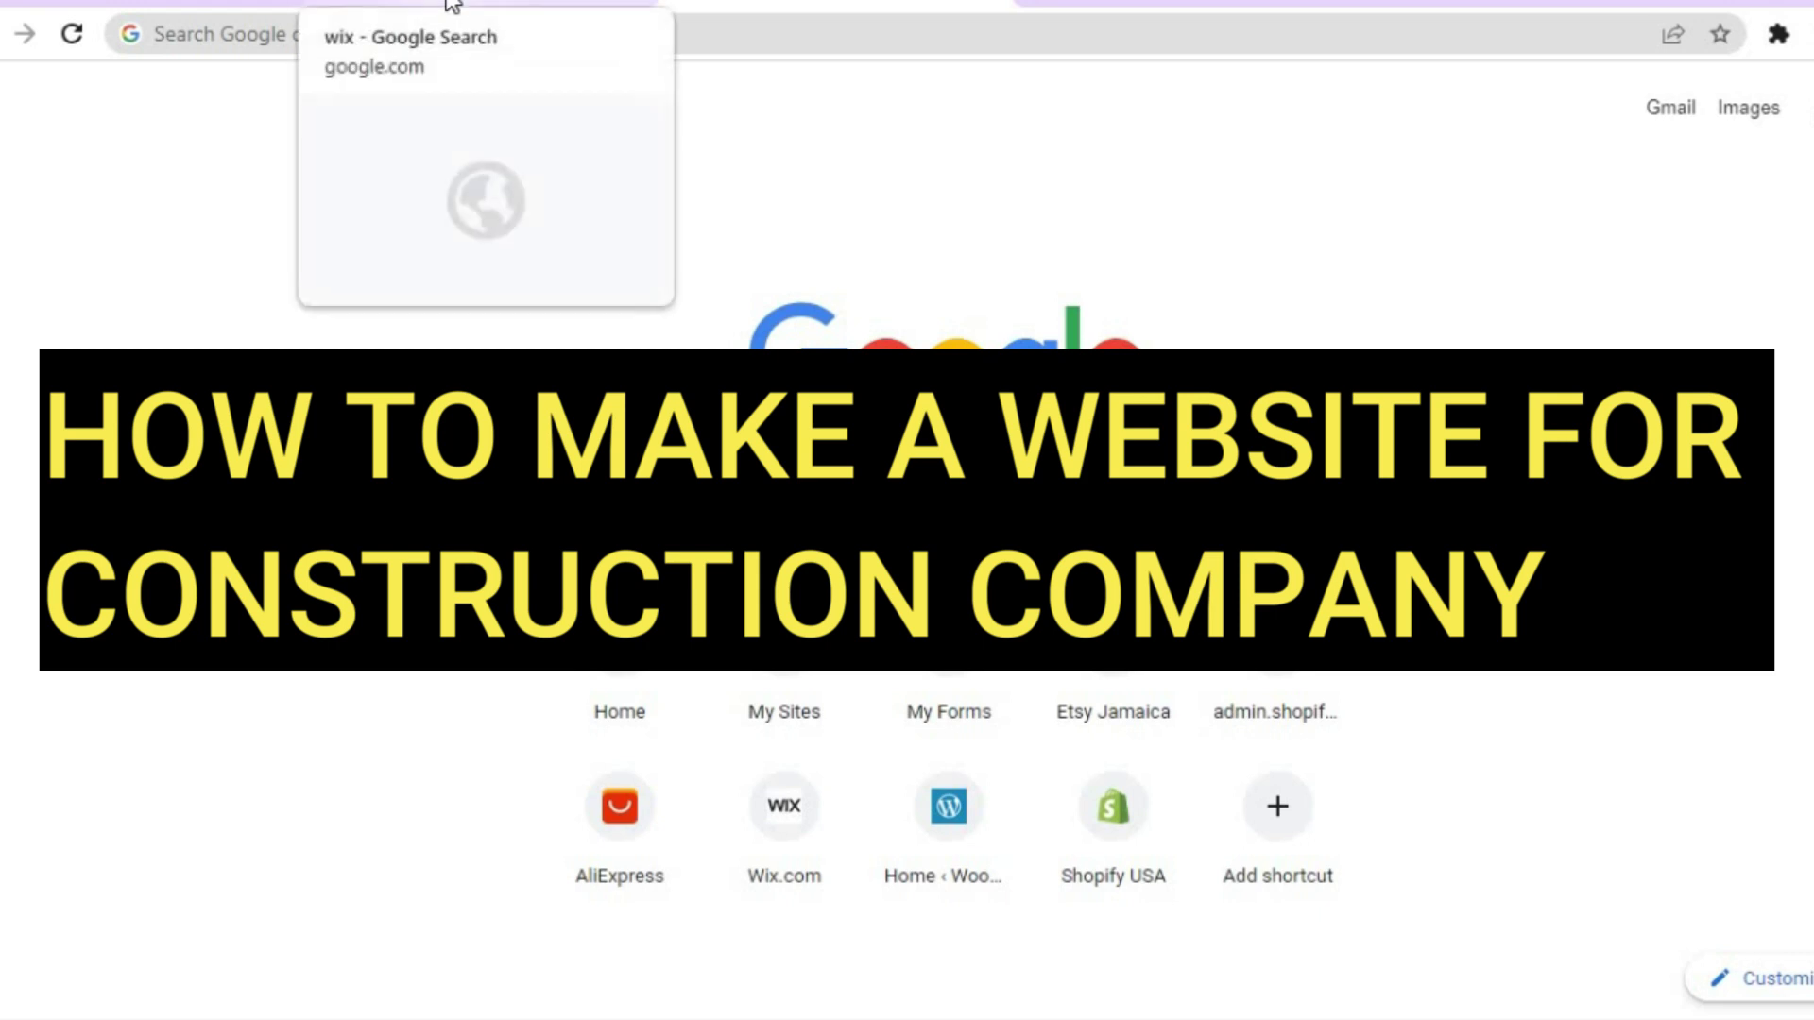
Bring the Google results for 'wix' to the front
{"action": "left_click", "coordinate": [453, 4]}
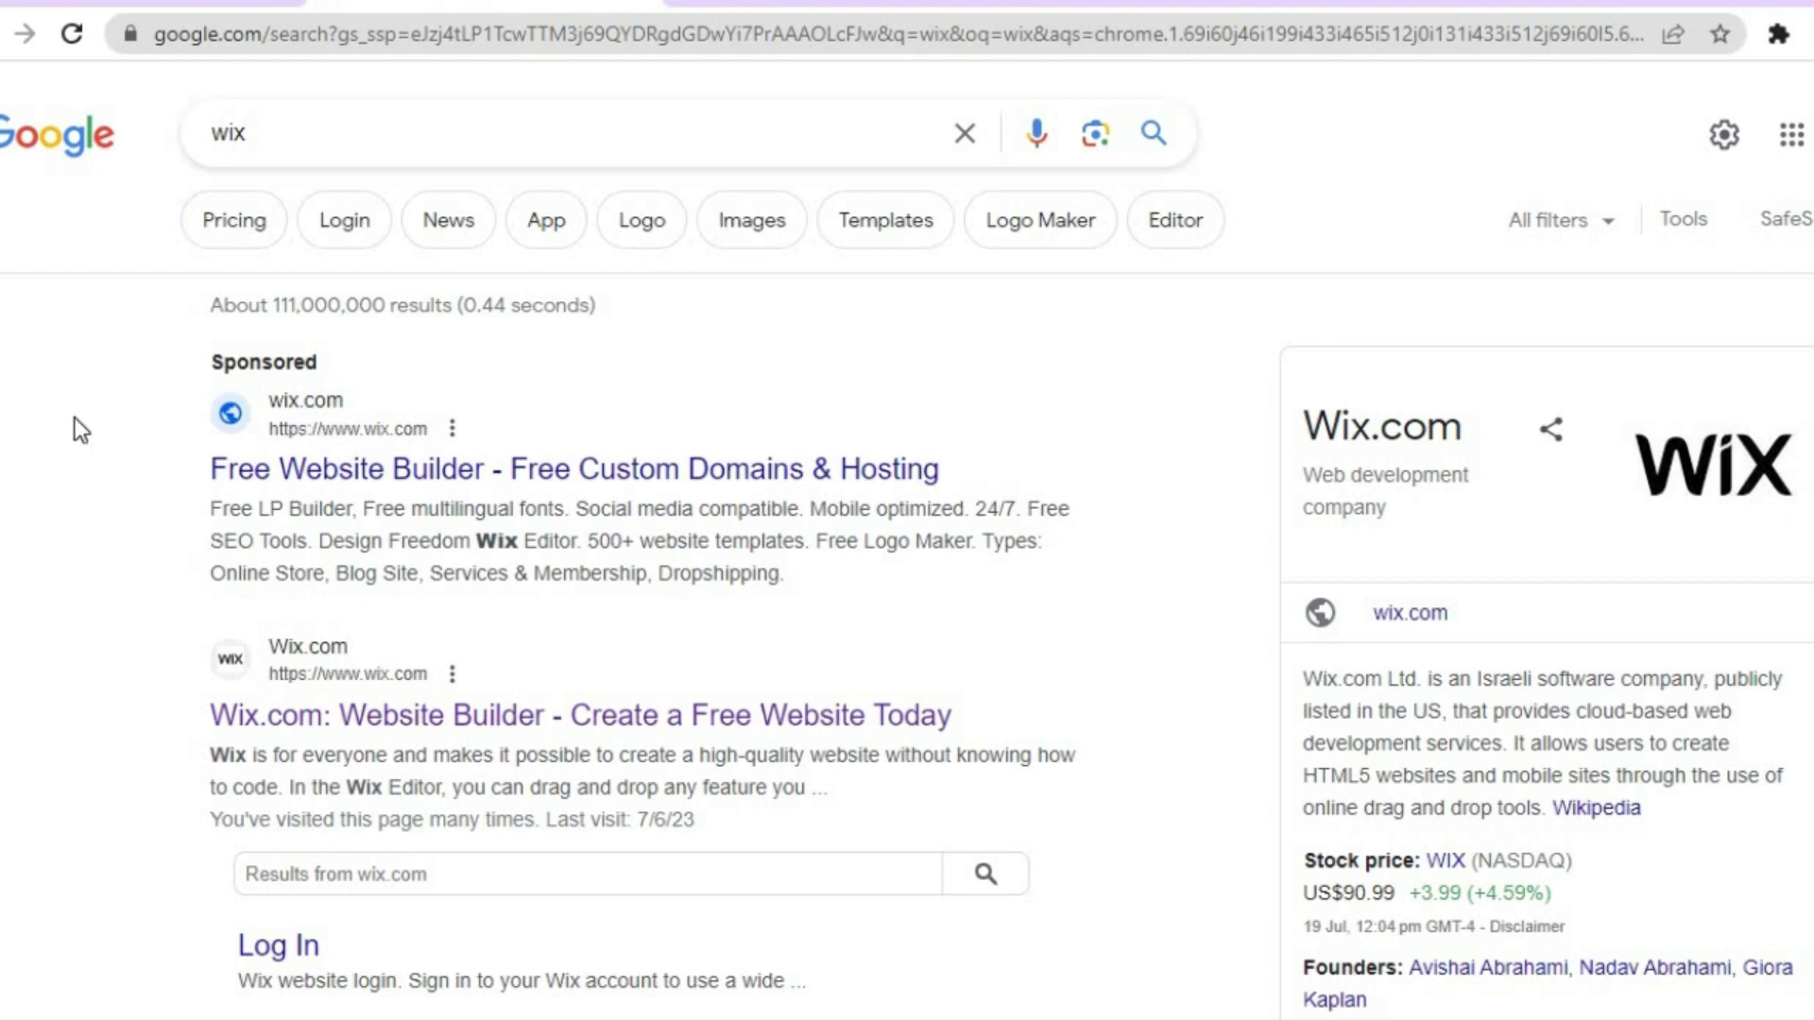
Switch to the Wix My Sites page and create a new site
{"action": "left_click", "coordinate": [140, 5]}
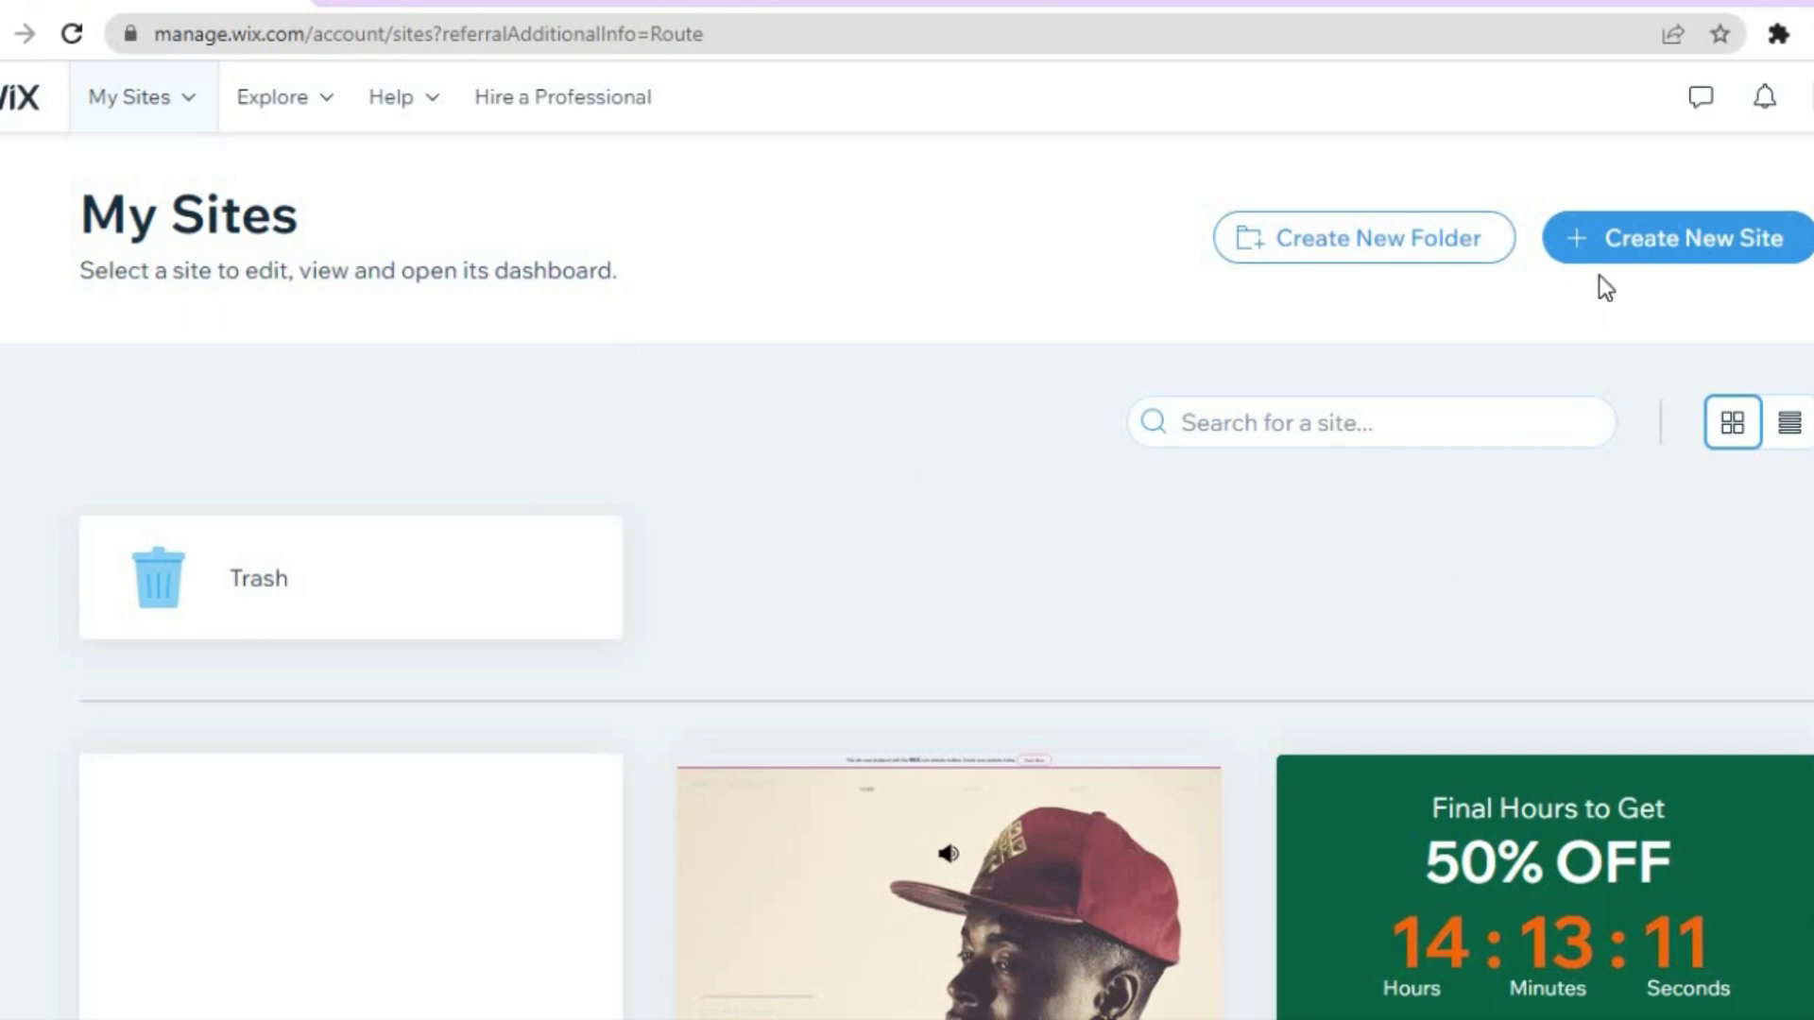
{"action": "left_click", "coordinate": [1635, 236]}
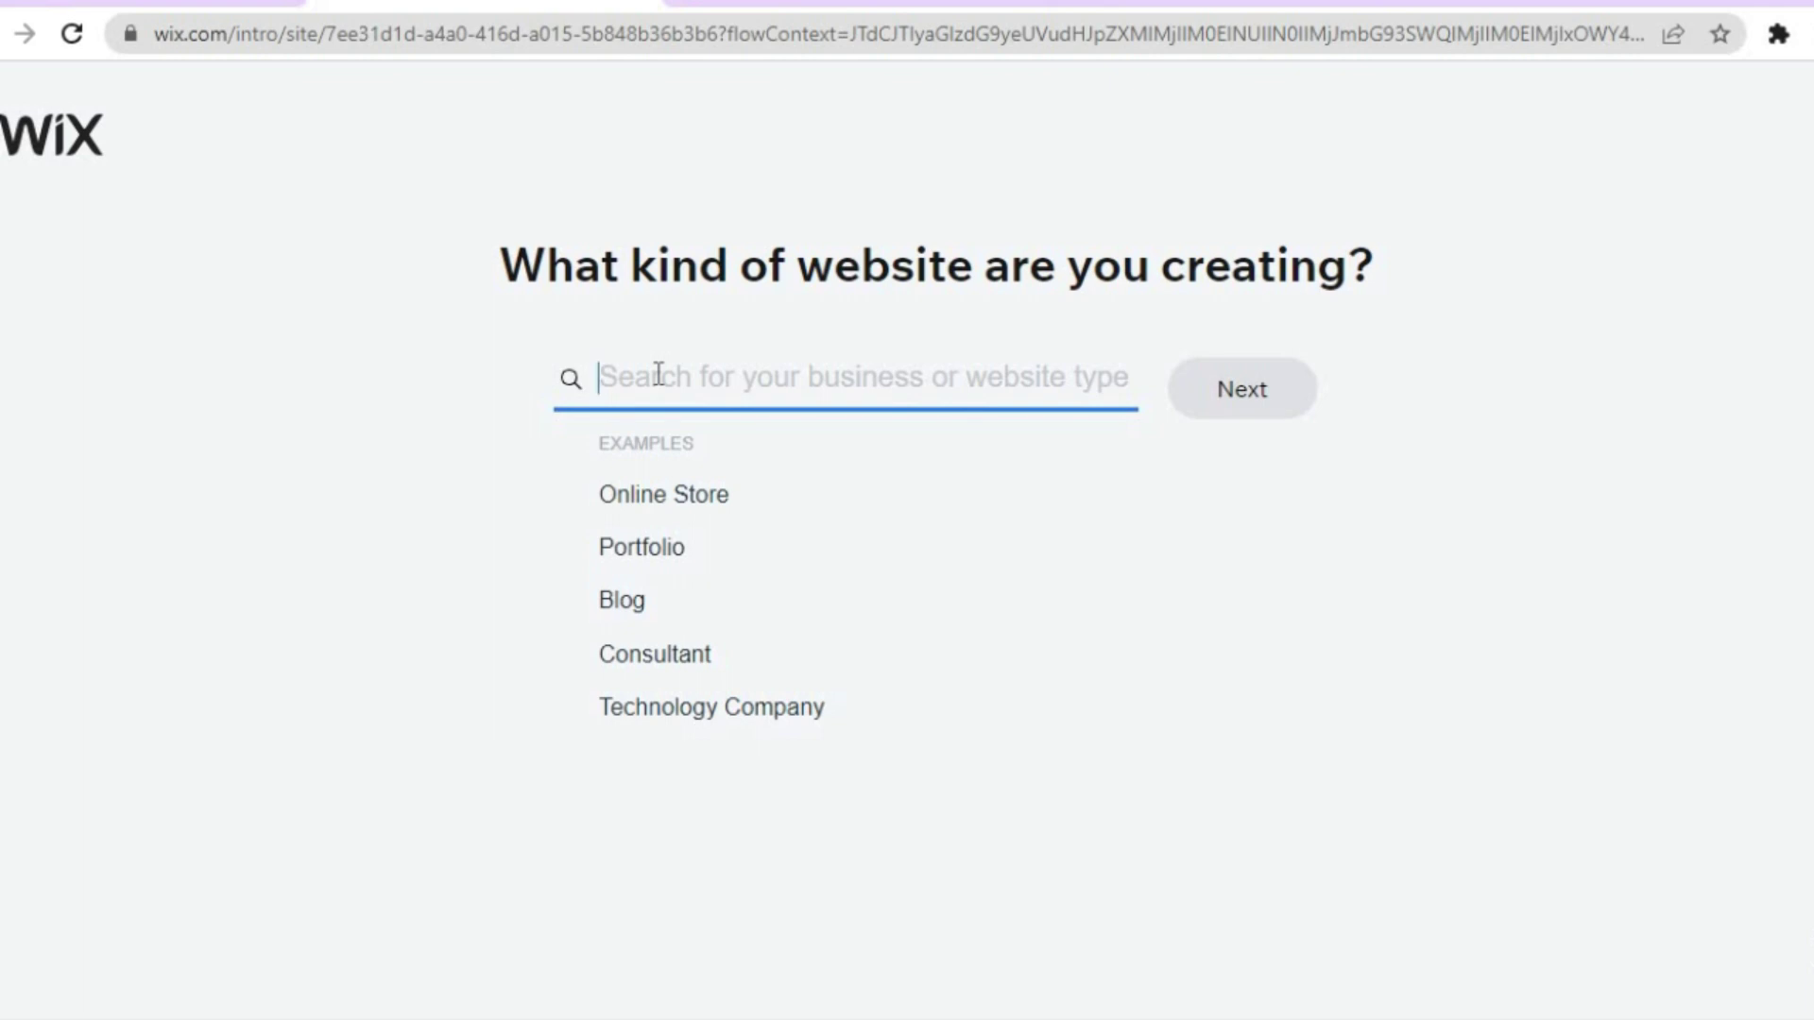
Search 'cons', pick Construction Company as the site type, and continue
{"action": "type", "text": "con"}
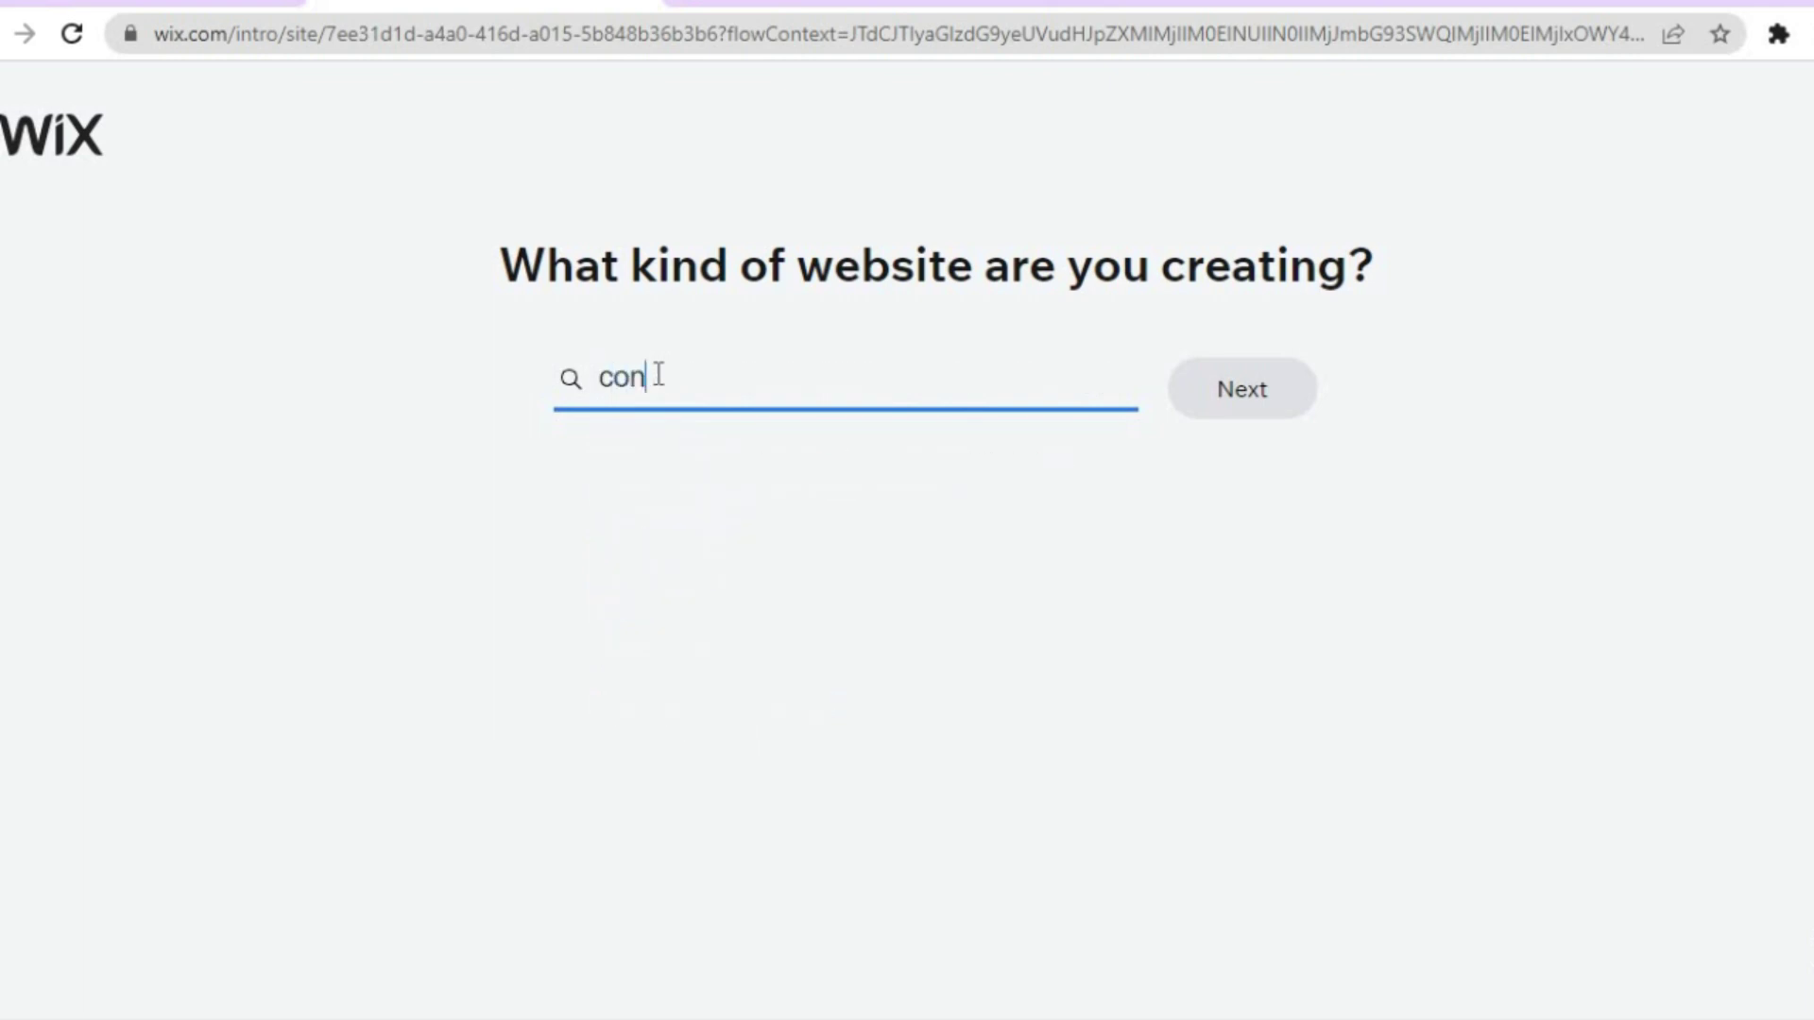
{"action": "type", "text": "s"}
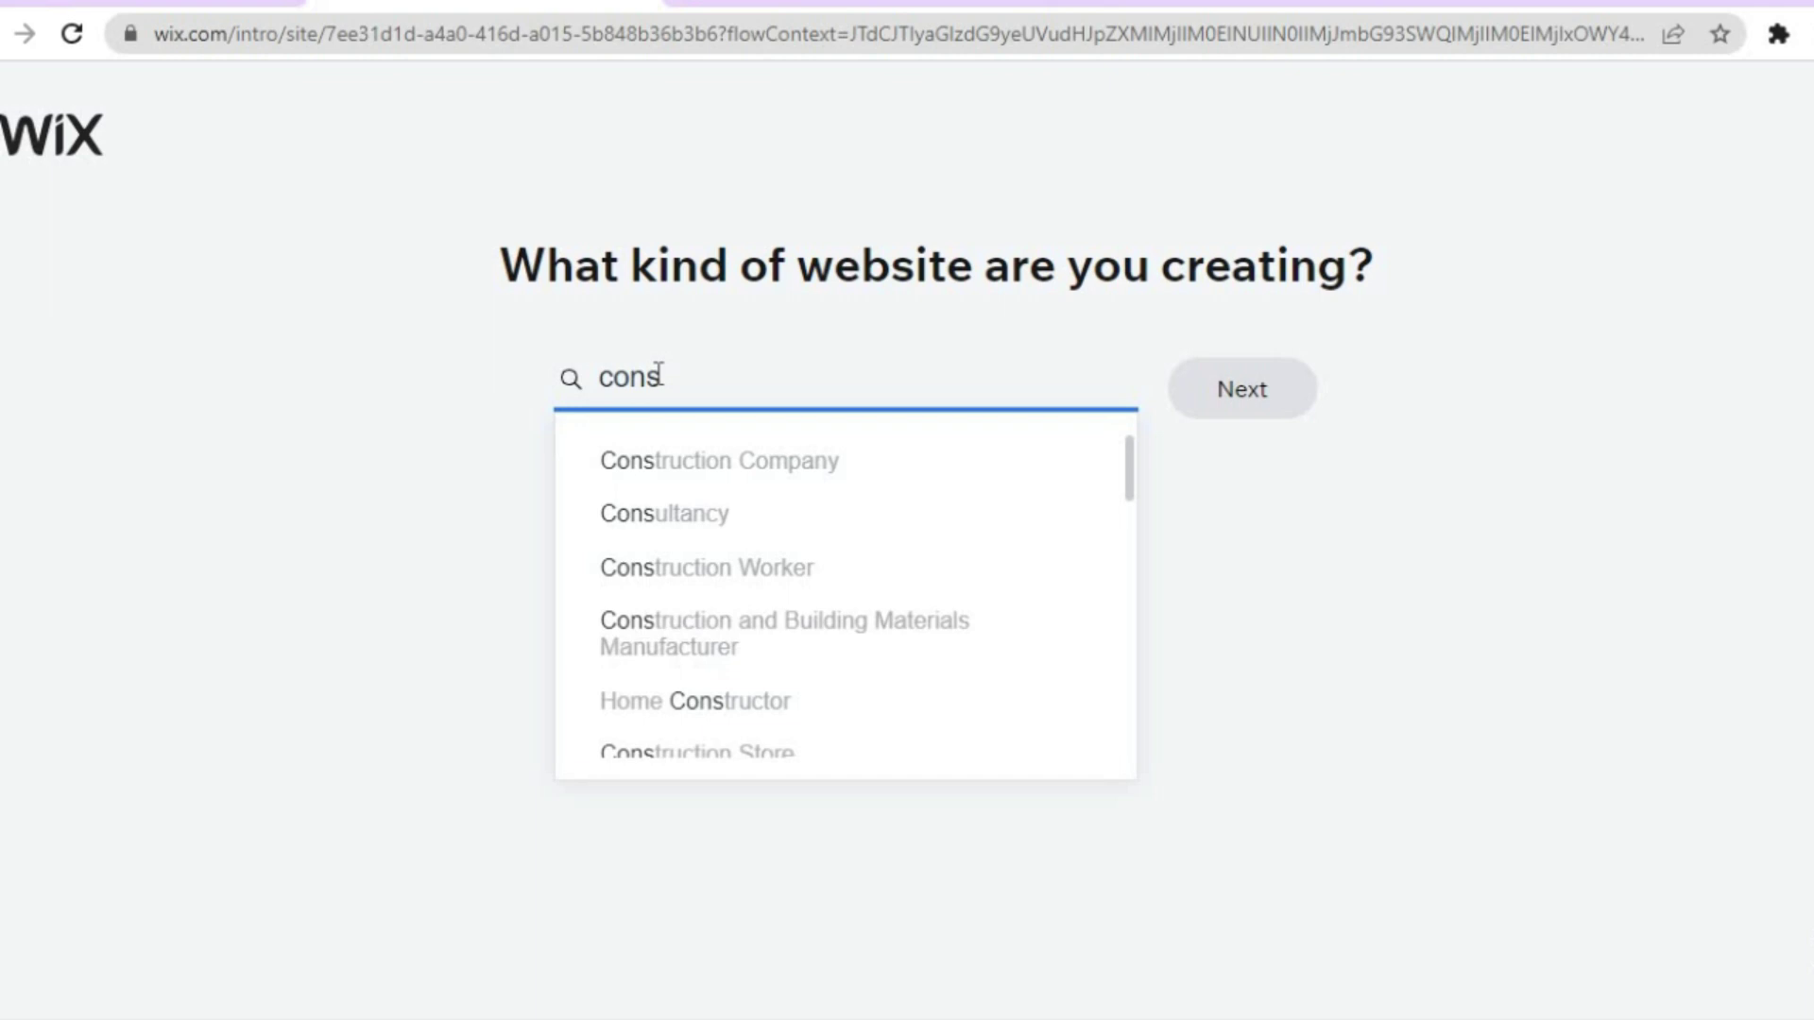
{"action": "left_click", "coordinate": [714, 462]}
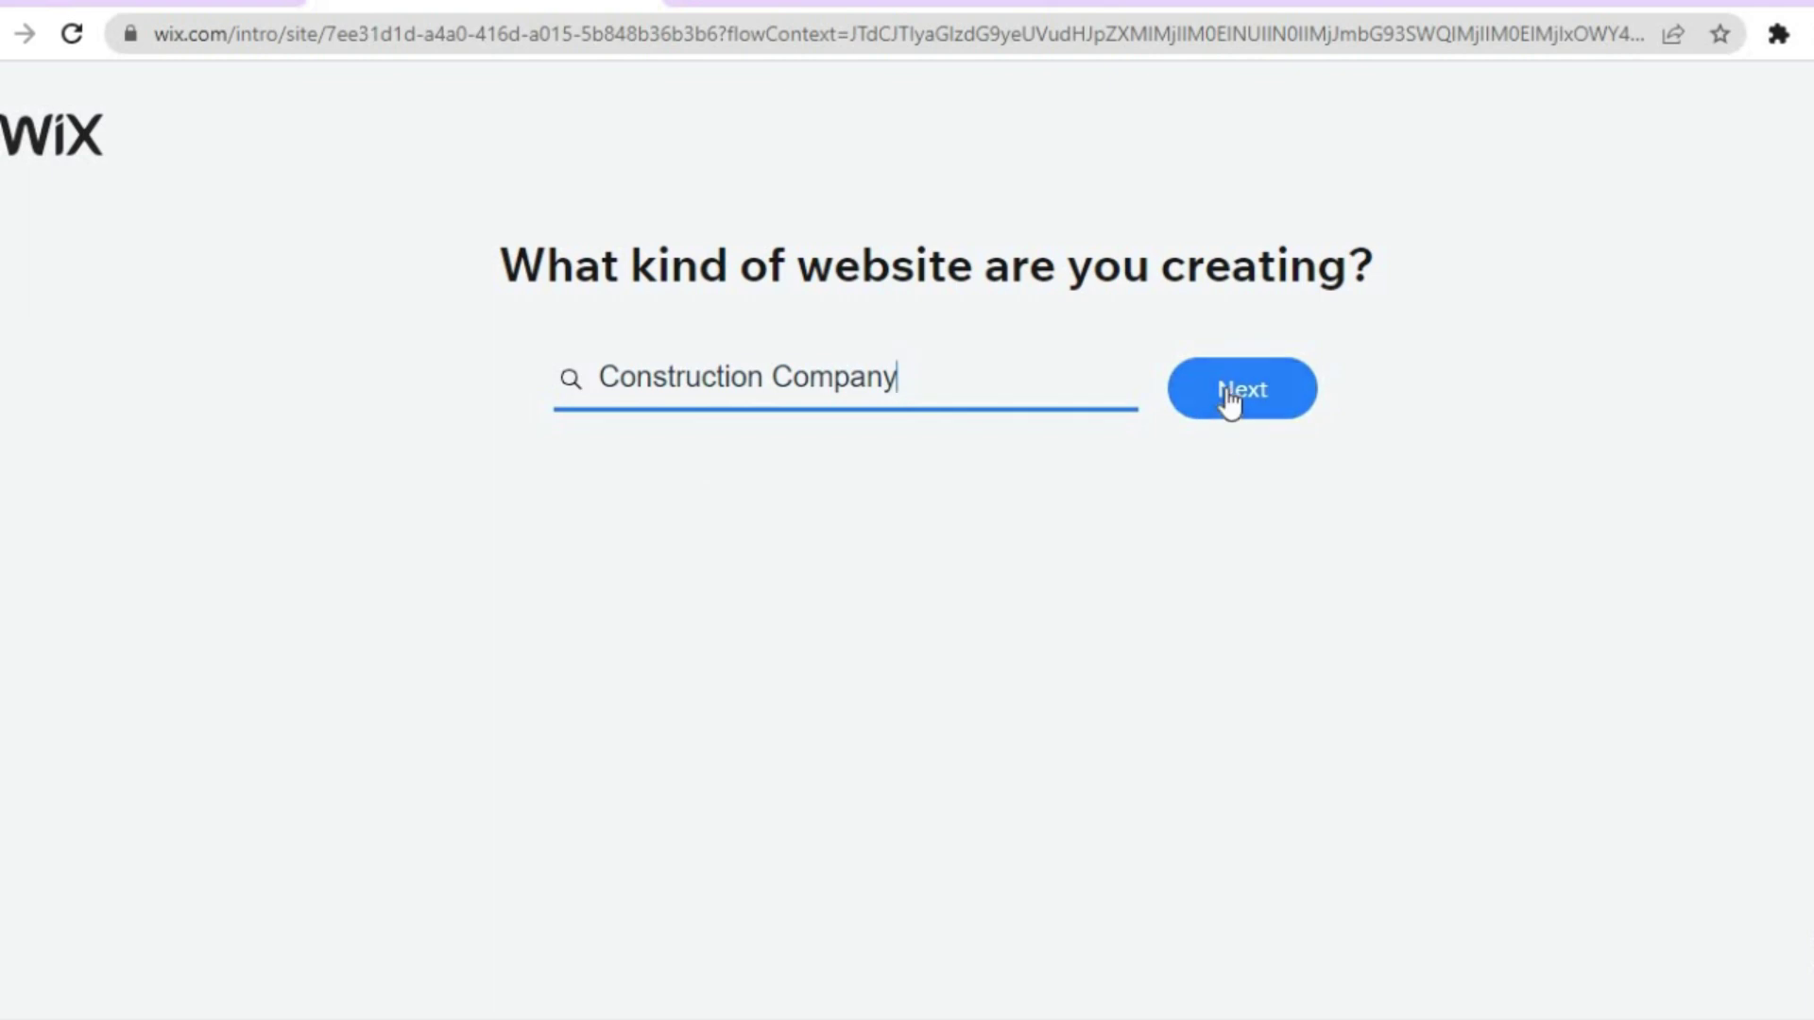
{"action": "left_click", "coordinate": [1229, 401]}
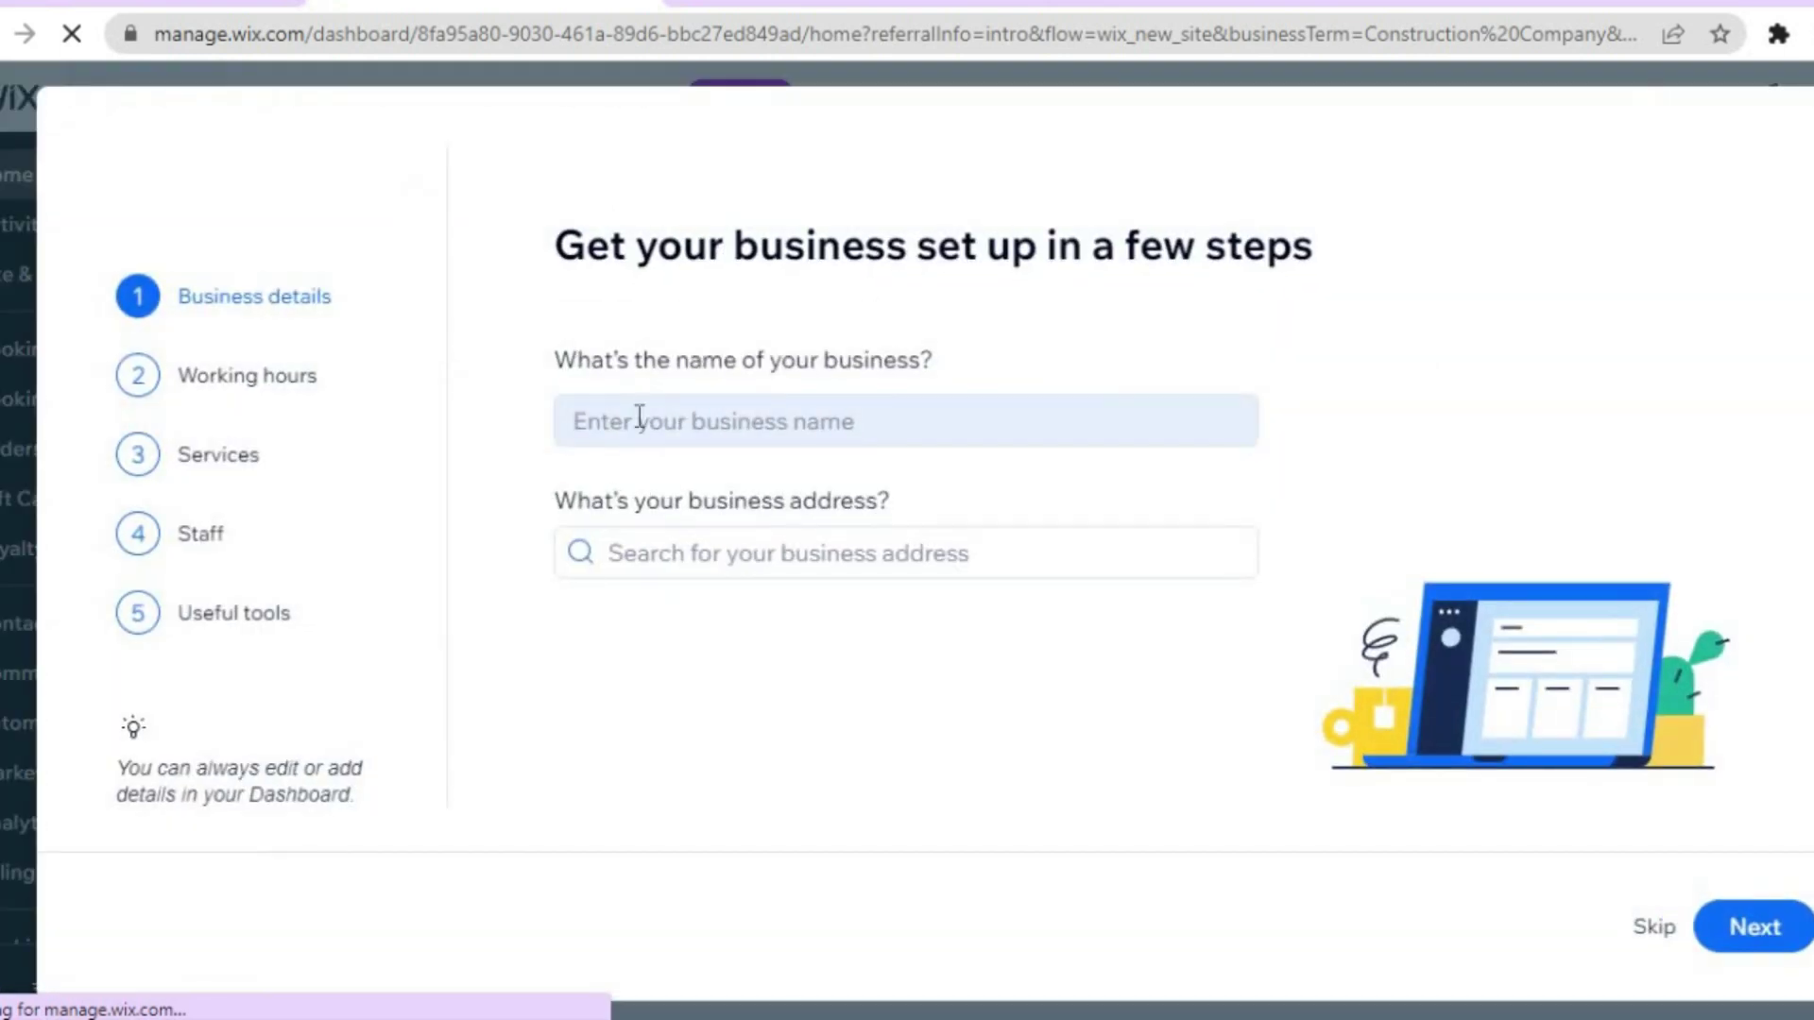
Enter 'simple construction' as the business name and continue
{"action": "left_click", "coordinate": [639, 417]}
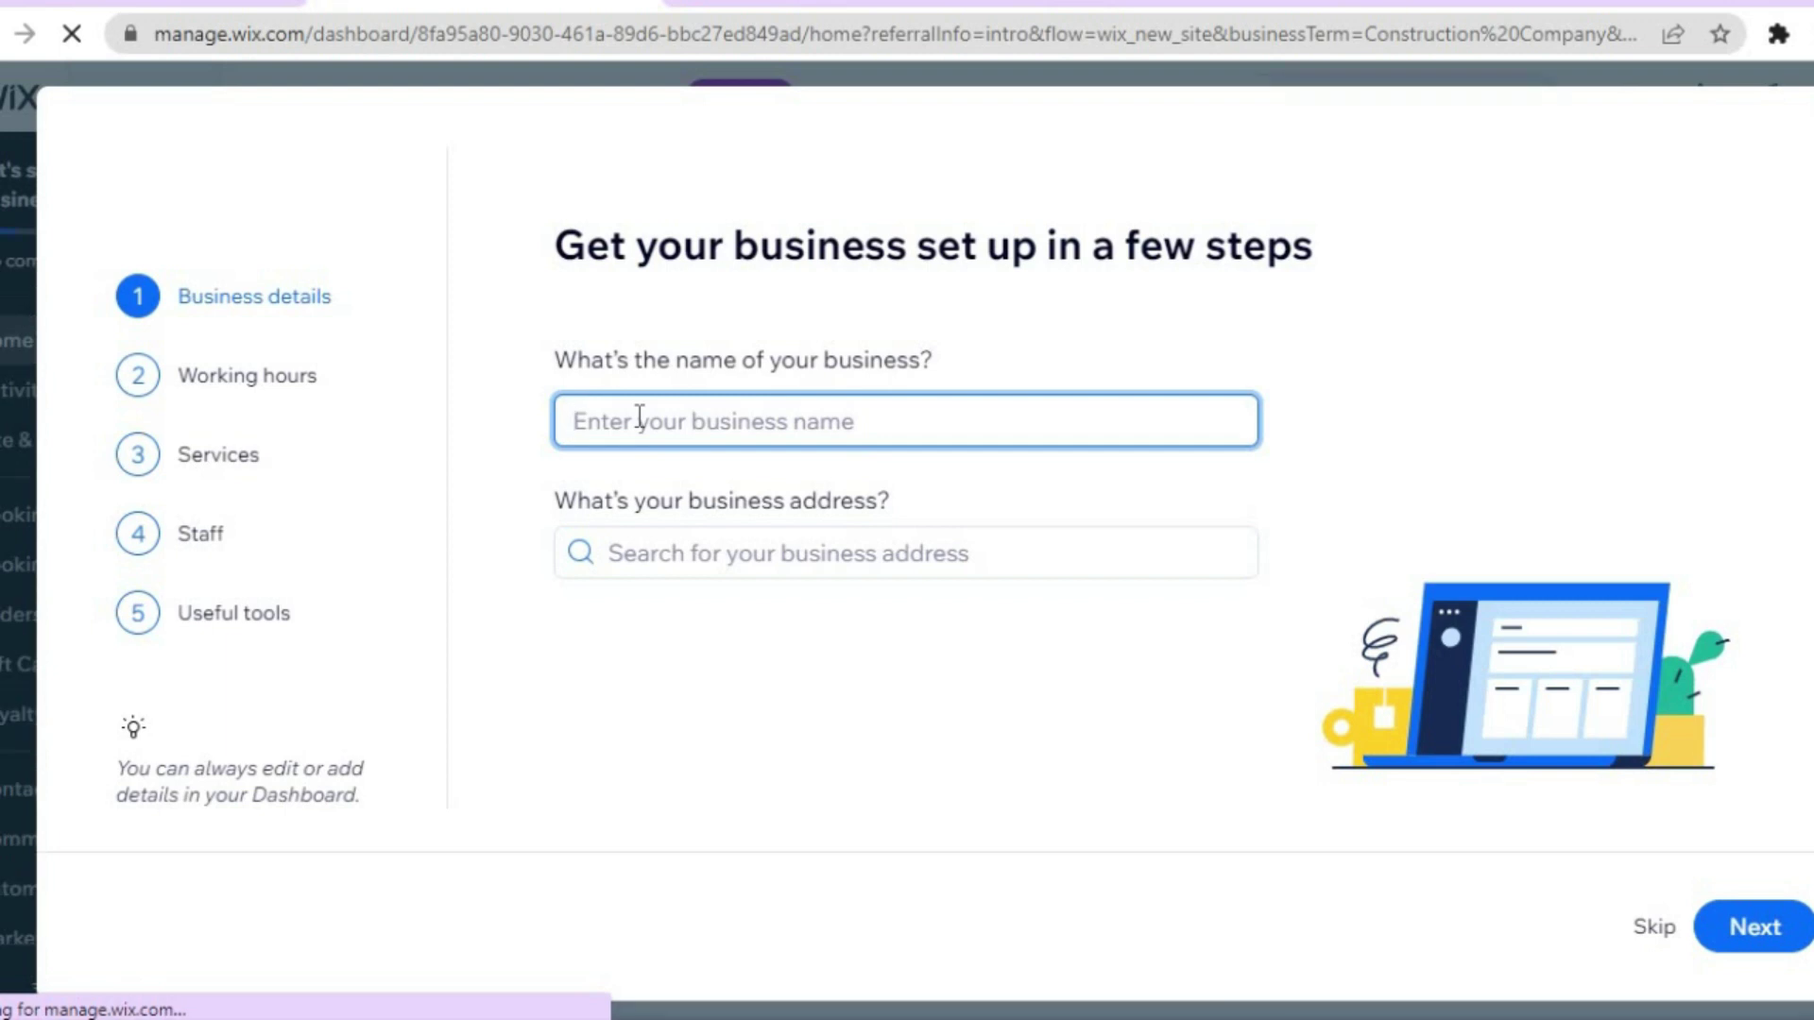
{"action": "left_click", "coordinate": [639, 417]}
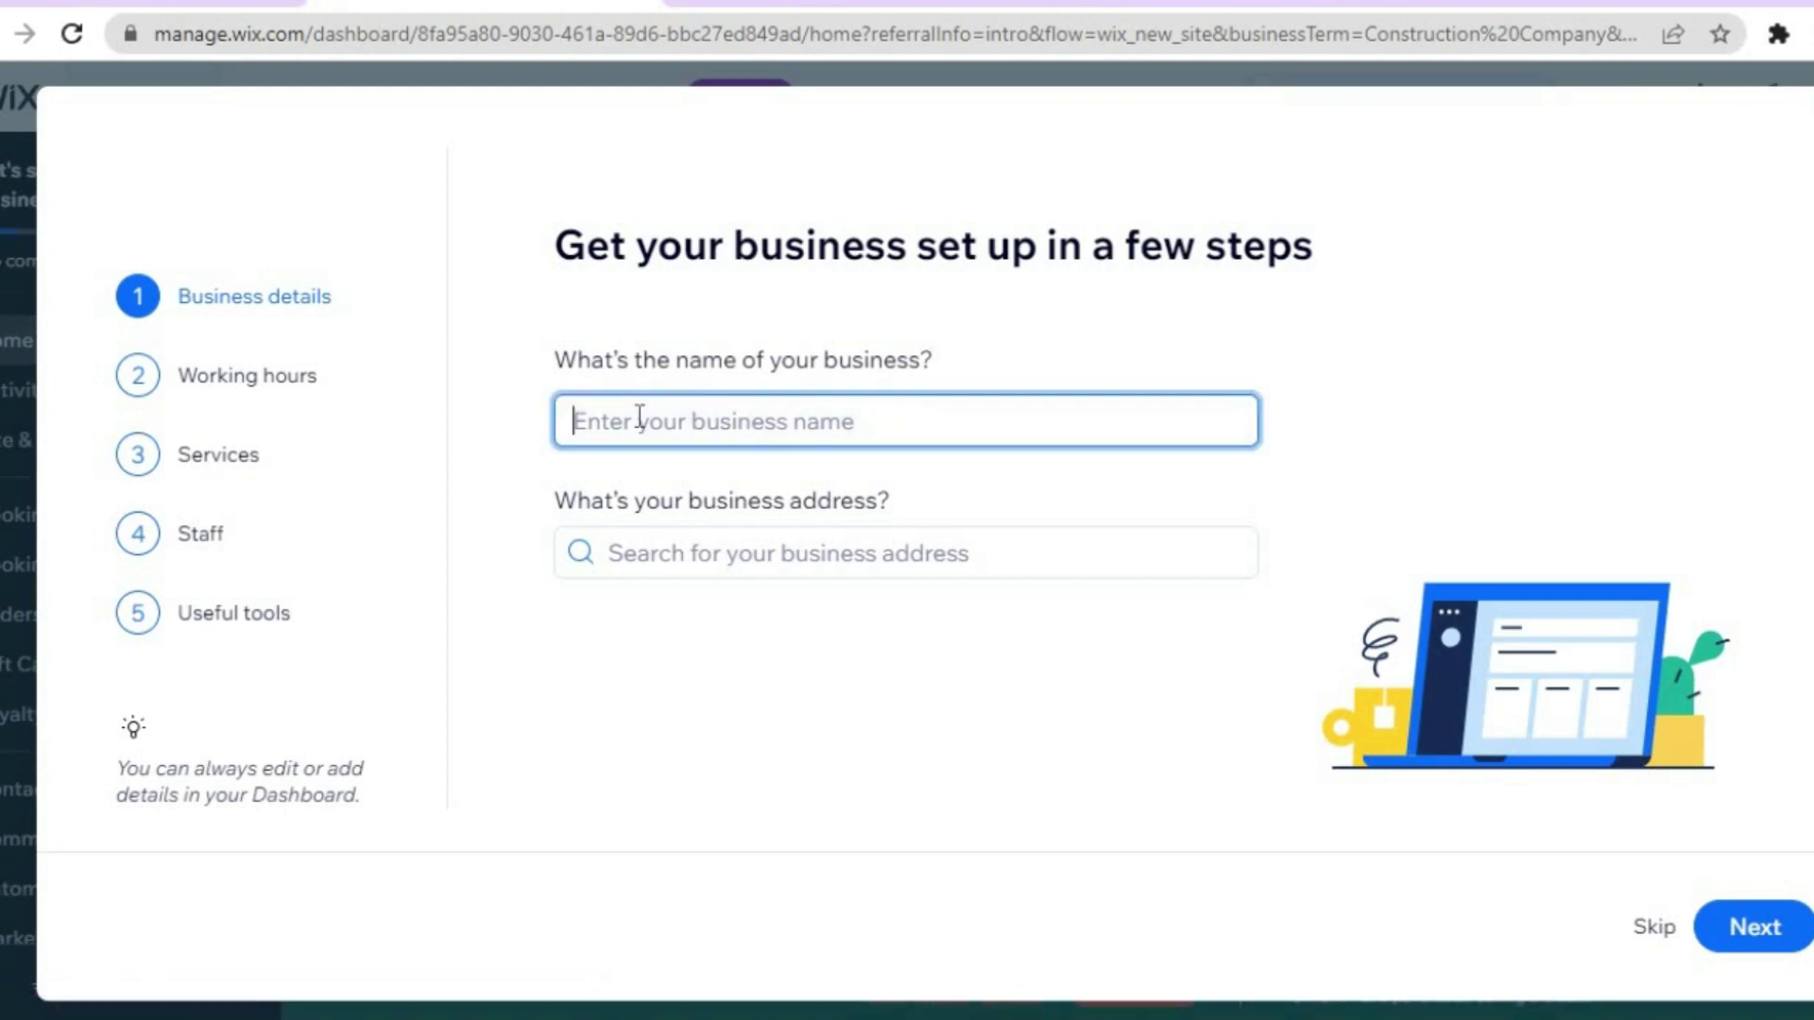
{"action": "type", "text": "sim"}
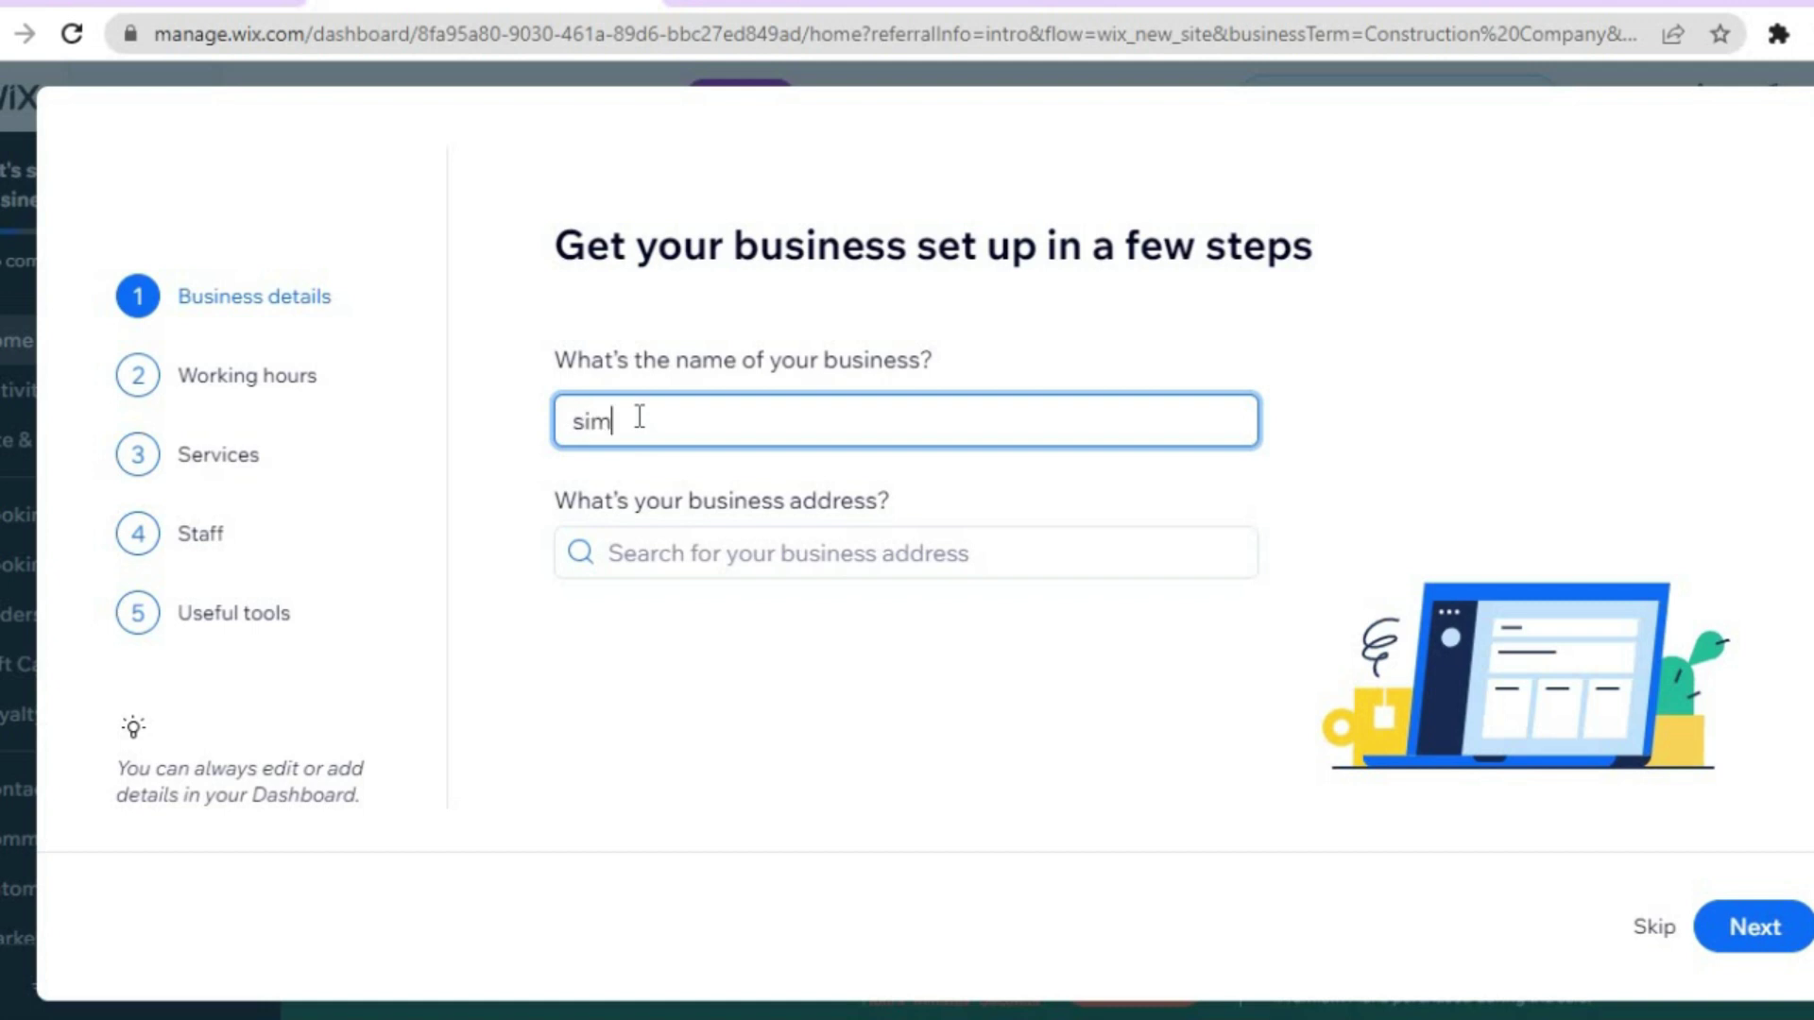
{"action": "type", "text": "ple construction"}
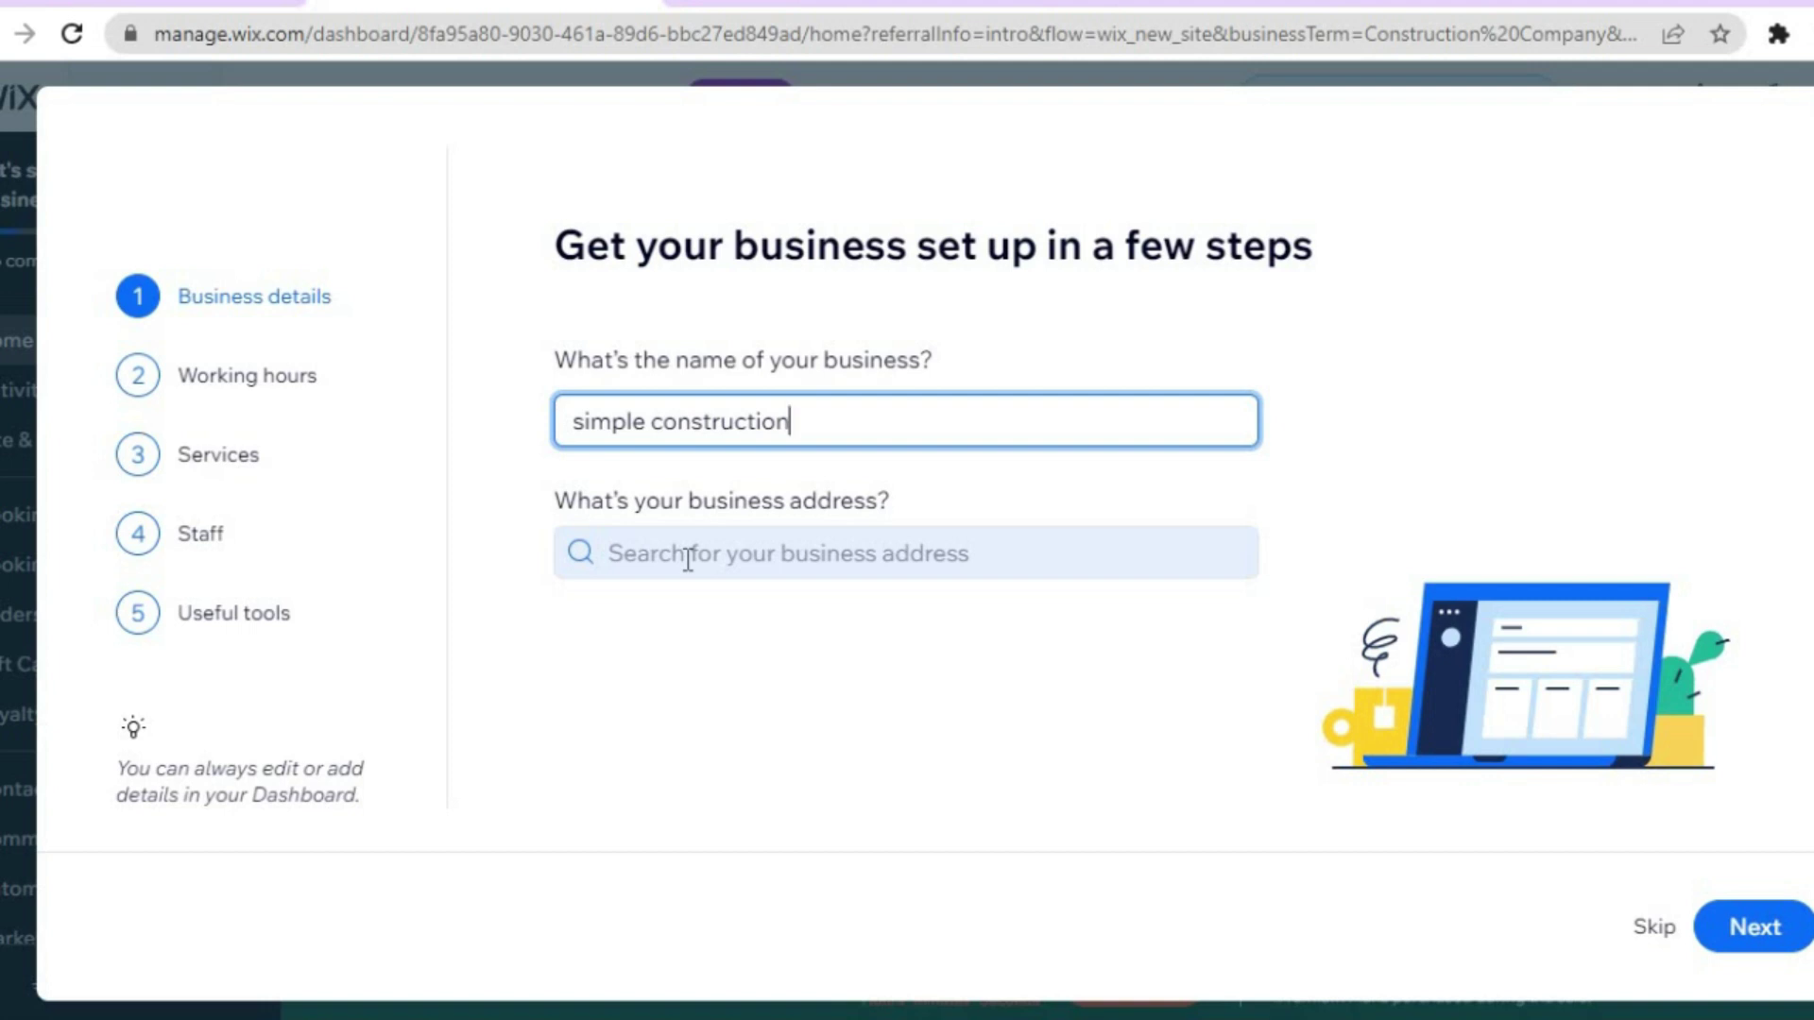
{"action": "left_click", "coordinate": [1756, 928]}
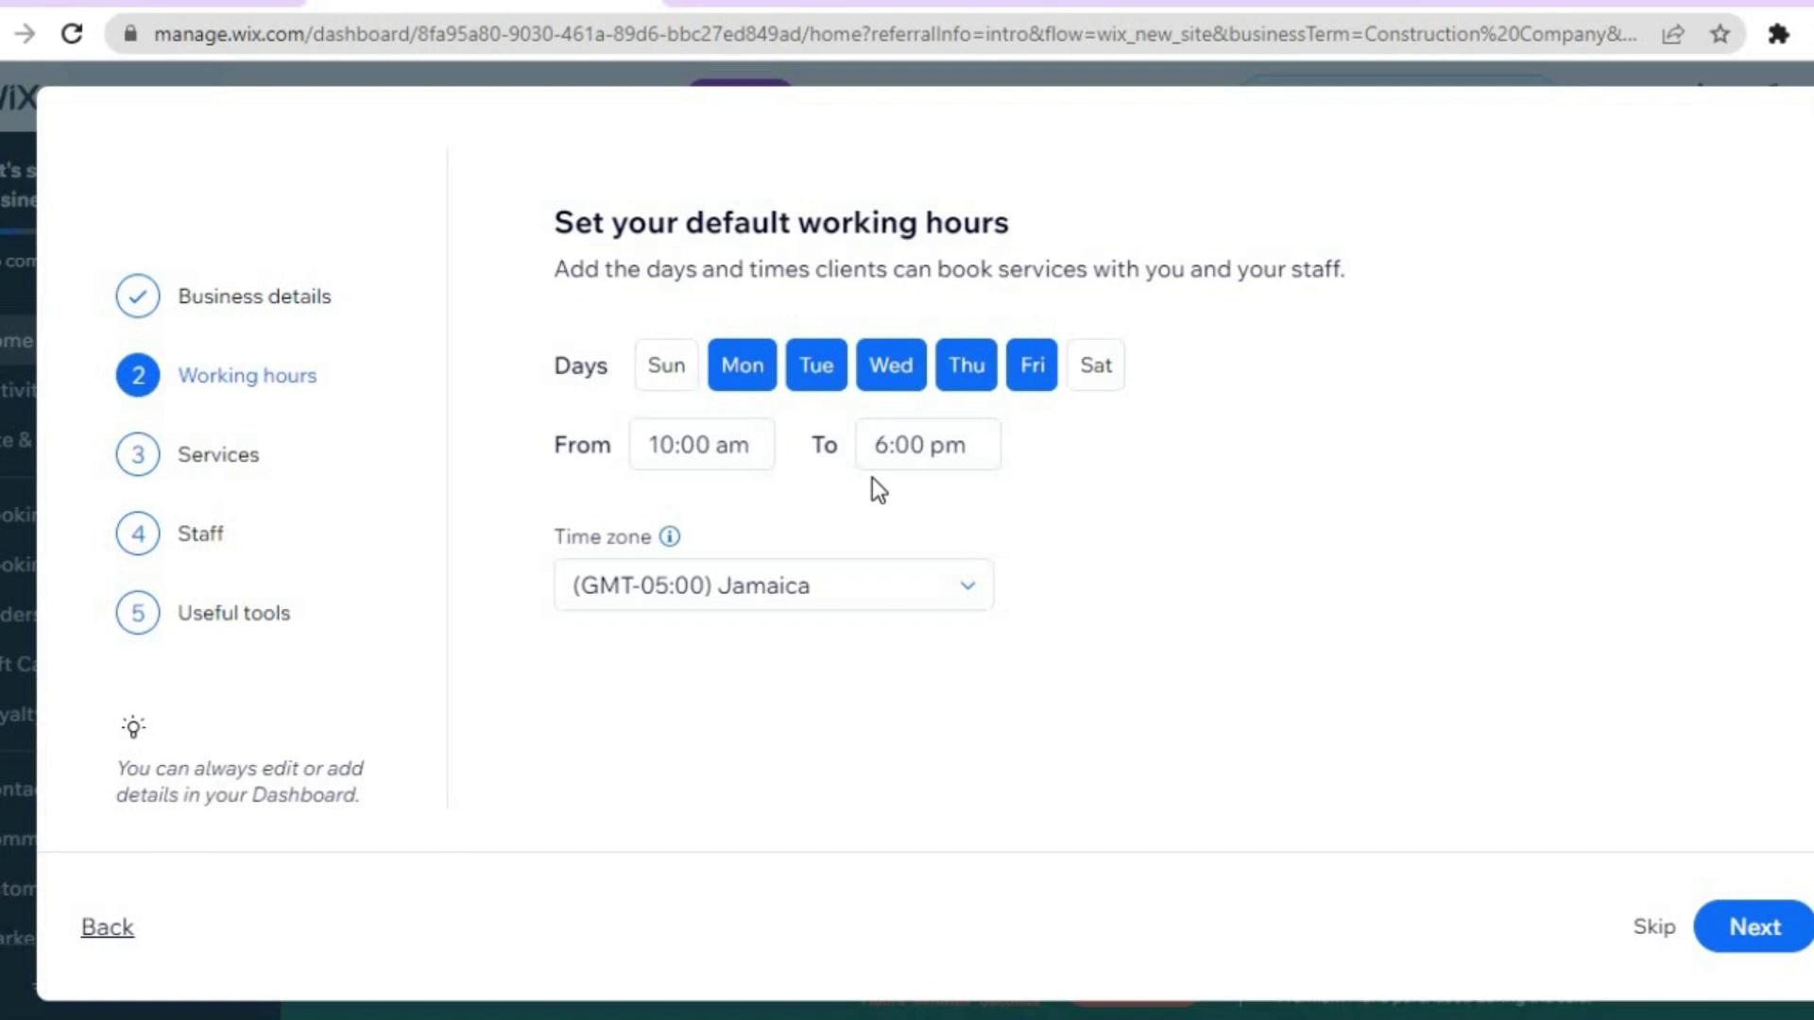
Keep default working hours, then add Full Renovation Estimate, Roofing Estimate and Building Maintenance services
{"action": "left_click", "coordinate": [1750, 933]}
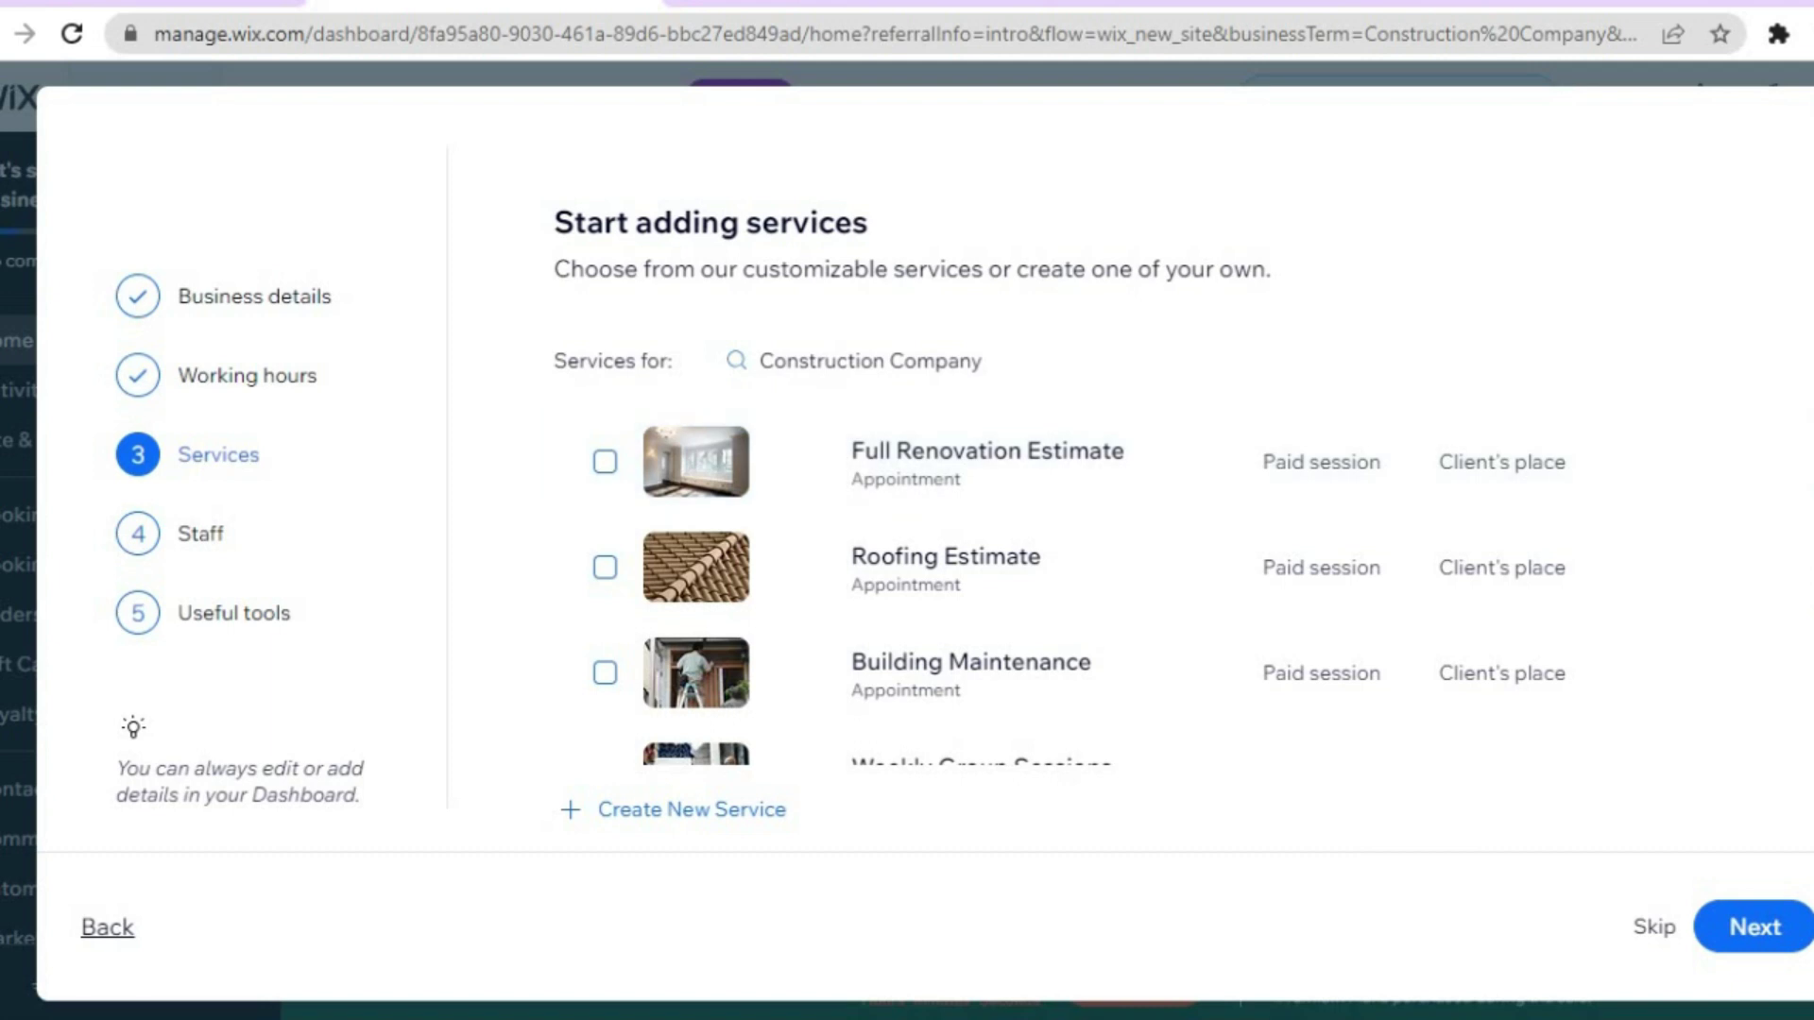
{"action": "scroll", "coordinate": [1096, 586], "scroll_direction": "down", "scroll_amount": 3}
{"action": "scroll", "coordinate": [1096, 585], "scroll_direction": "up", "scroll_amount": 3}
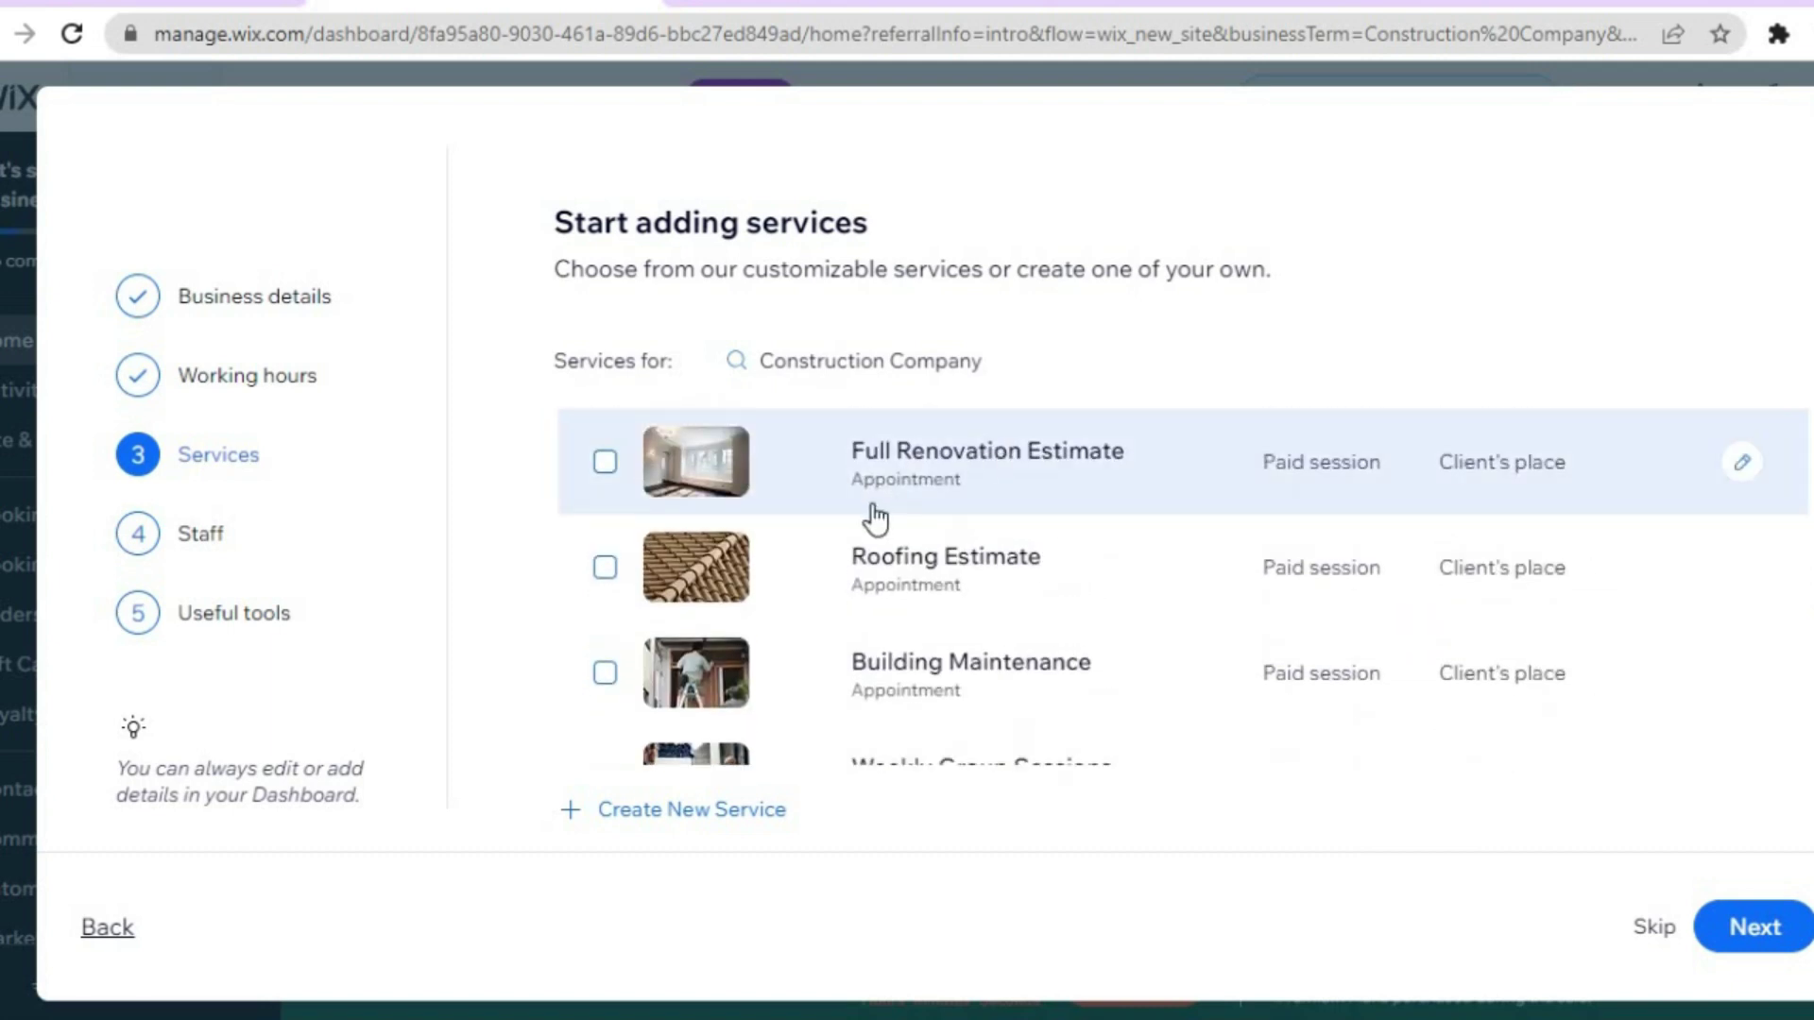
{"action": "left_click", "coordinate": [606, 463]}
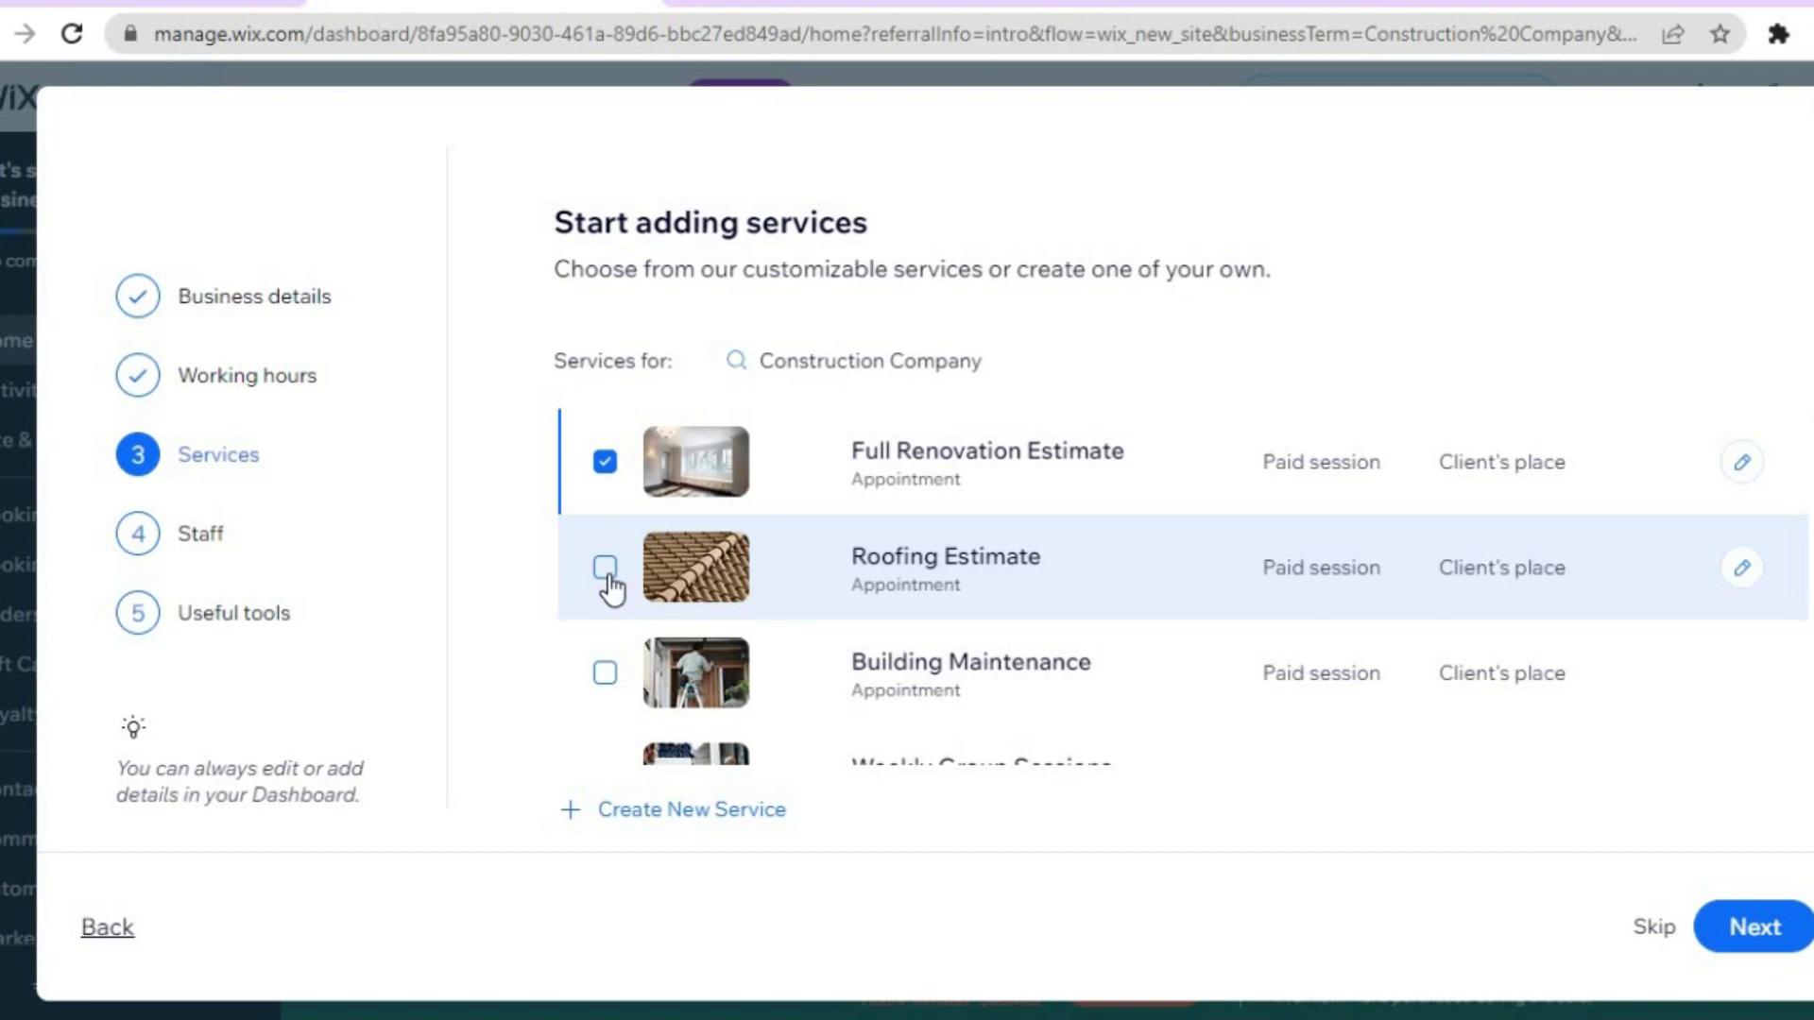
{"action": "left_click", "coordinate": [605, 568]}
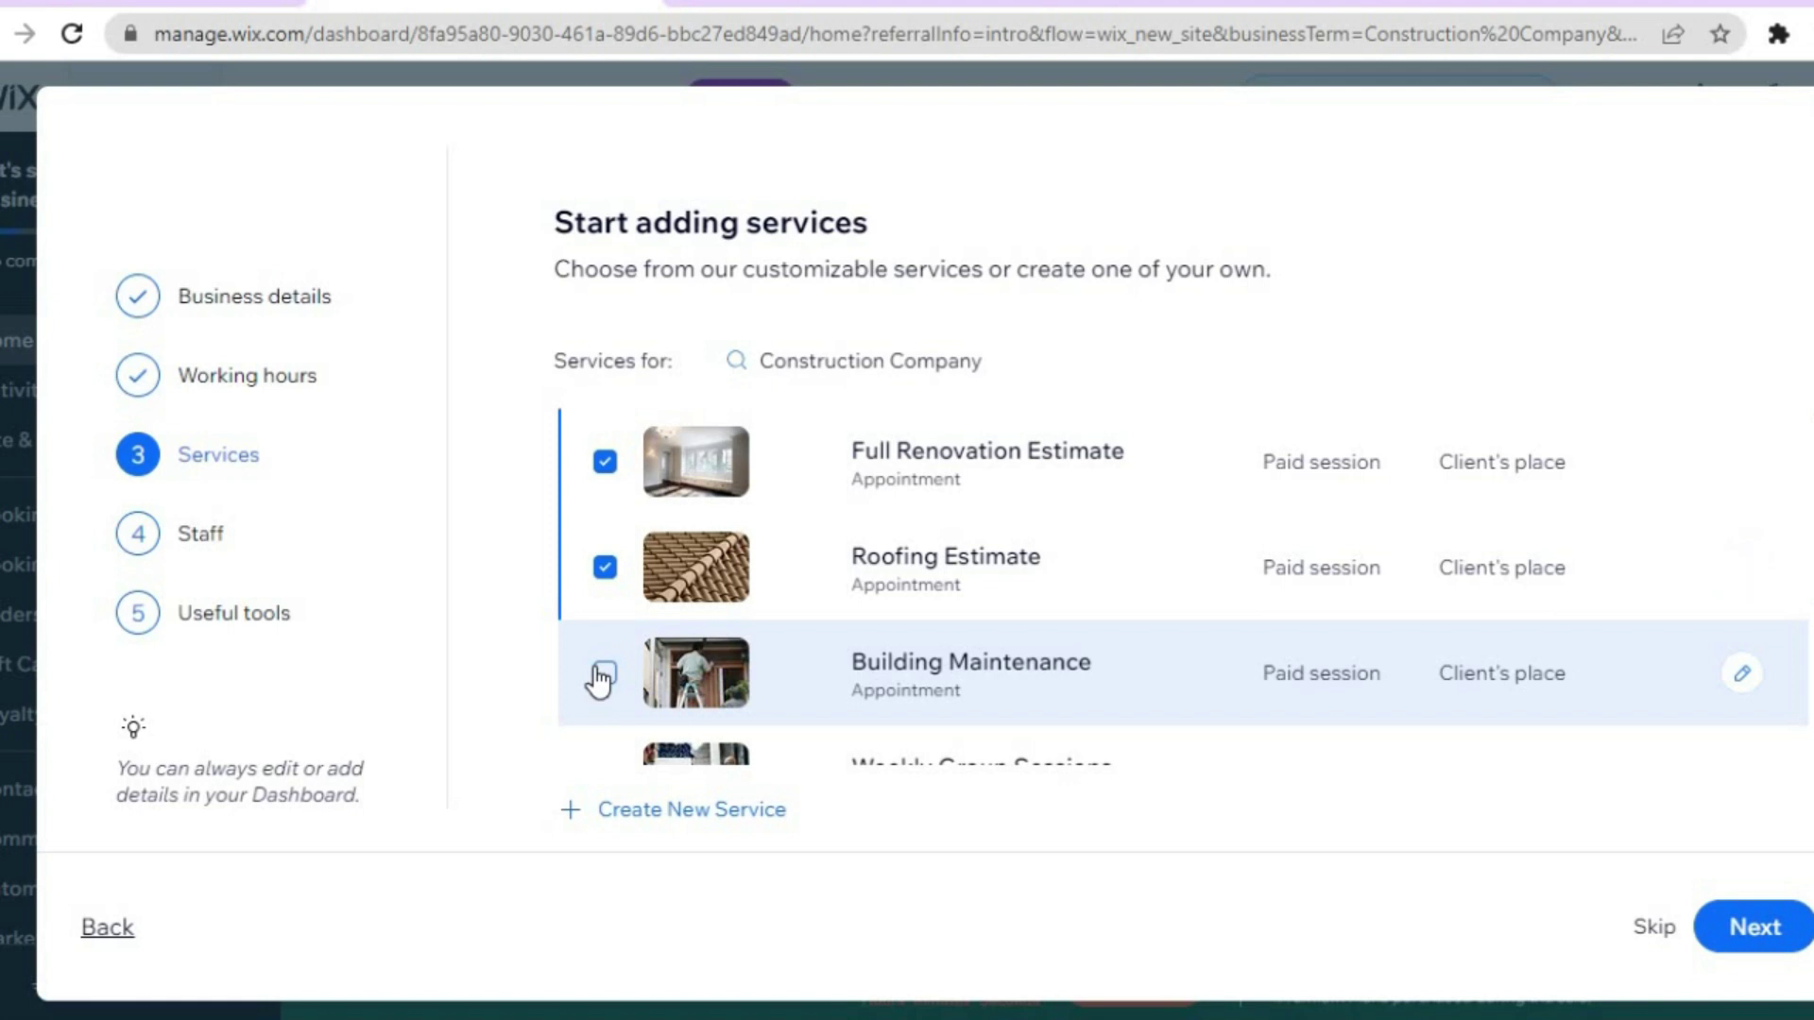
{"action": "left_click", "coordinate": [603, 676]}
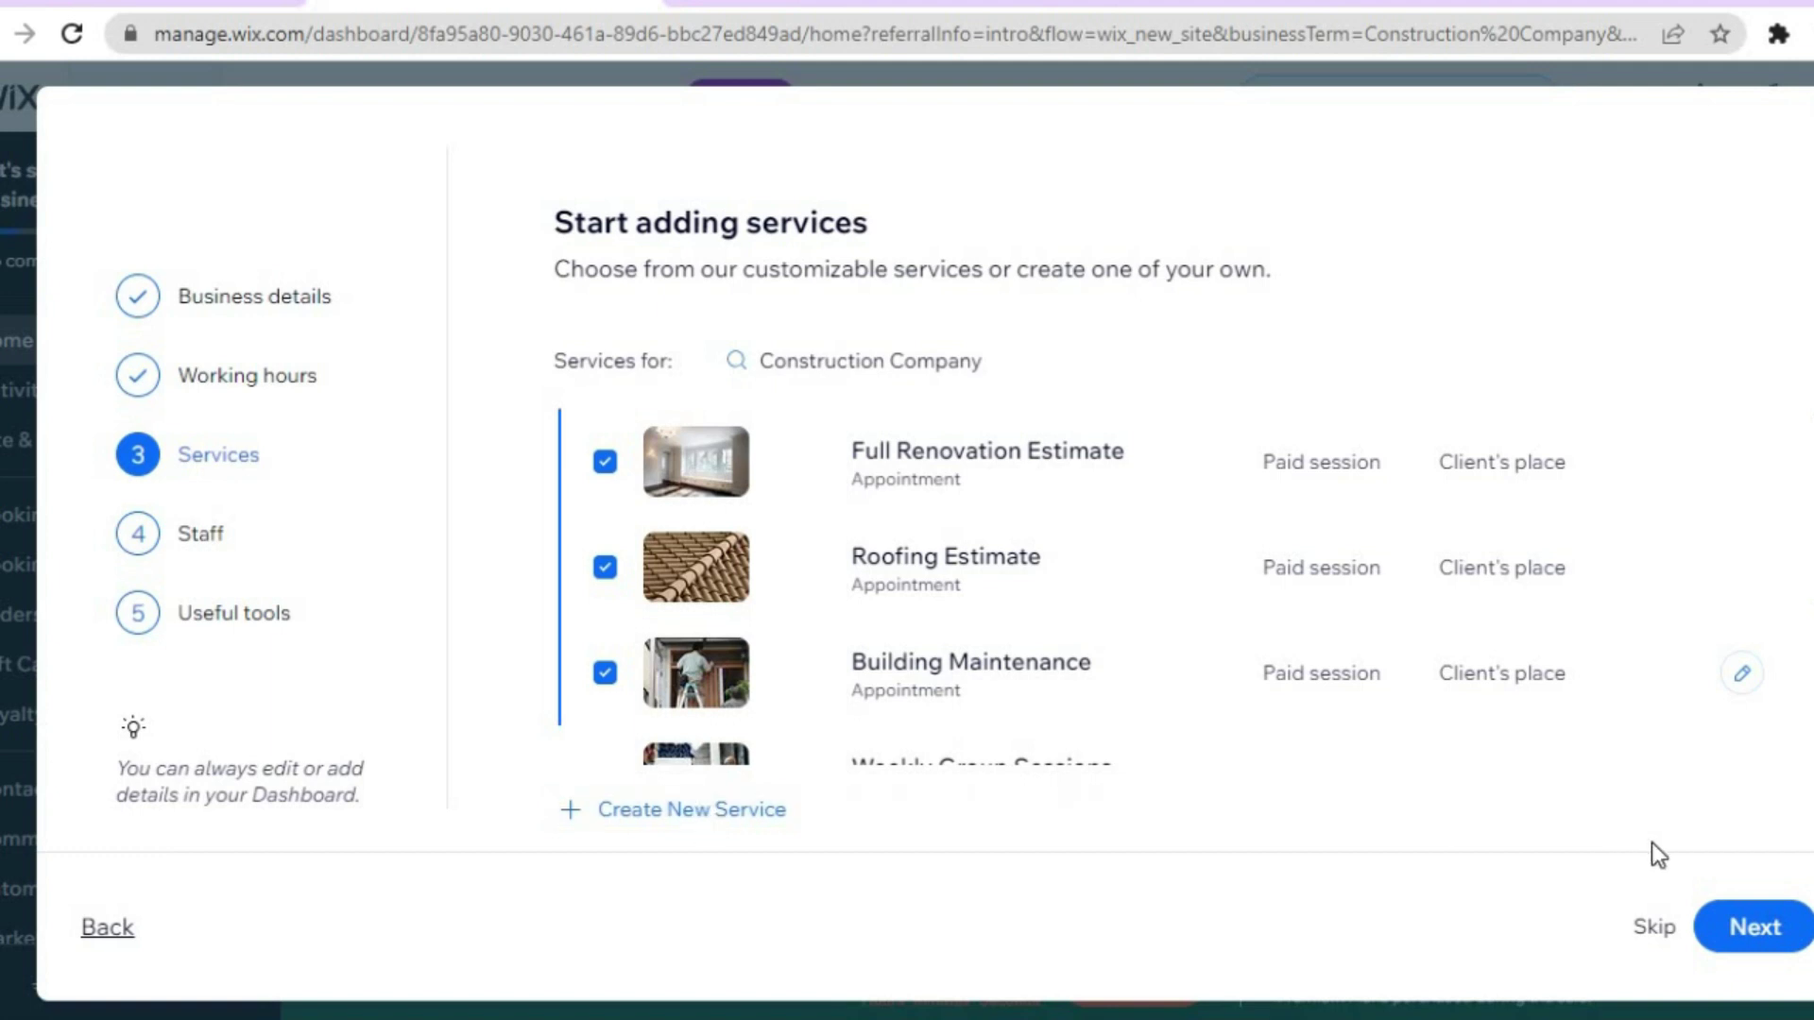
{"action": "left_click", "coordinate": [1788, 941]}
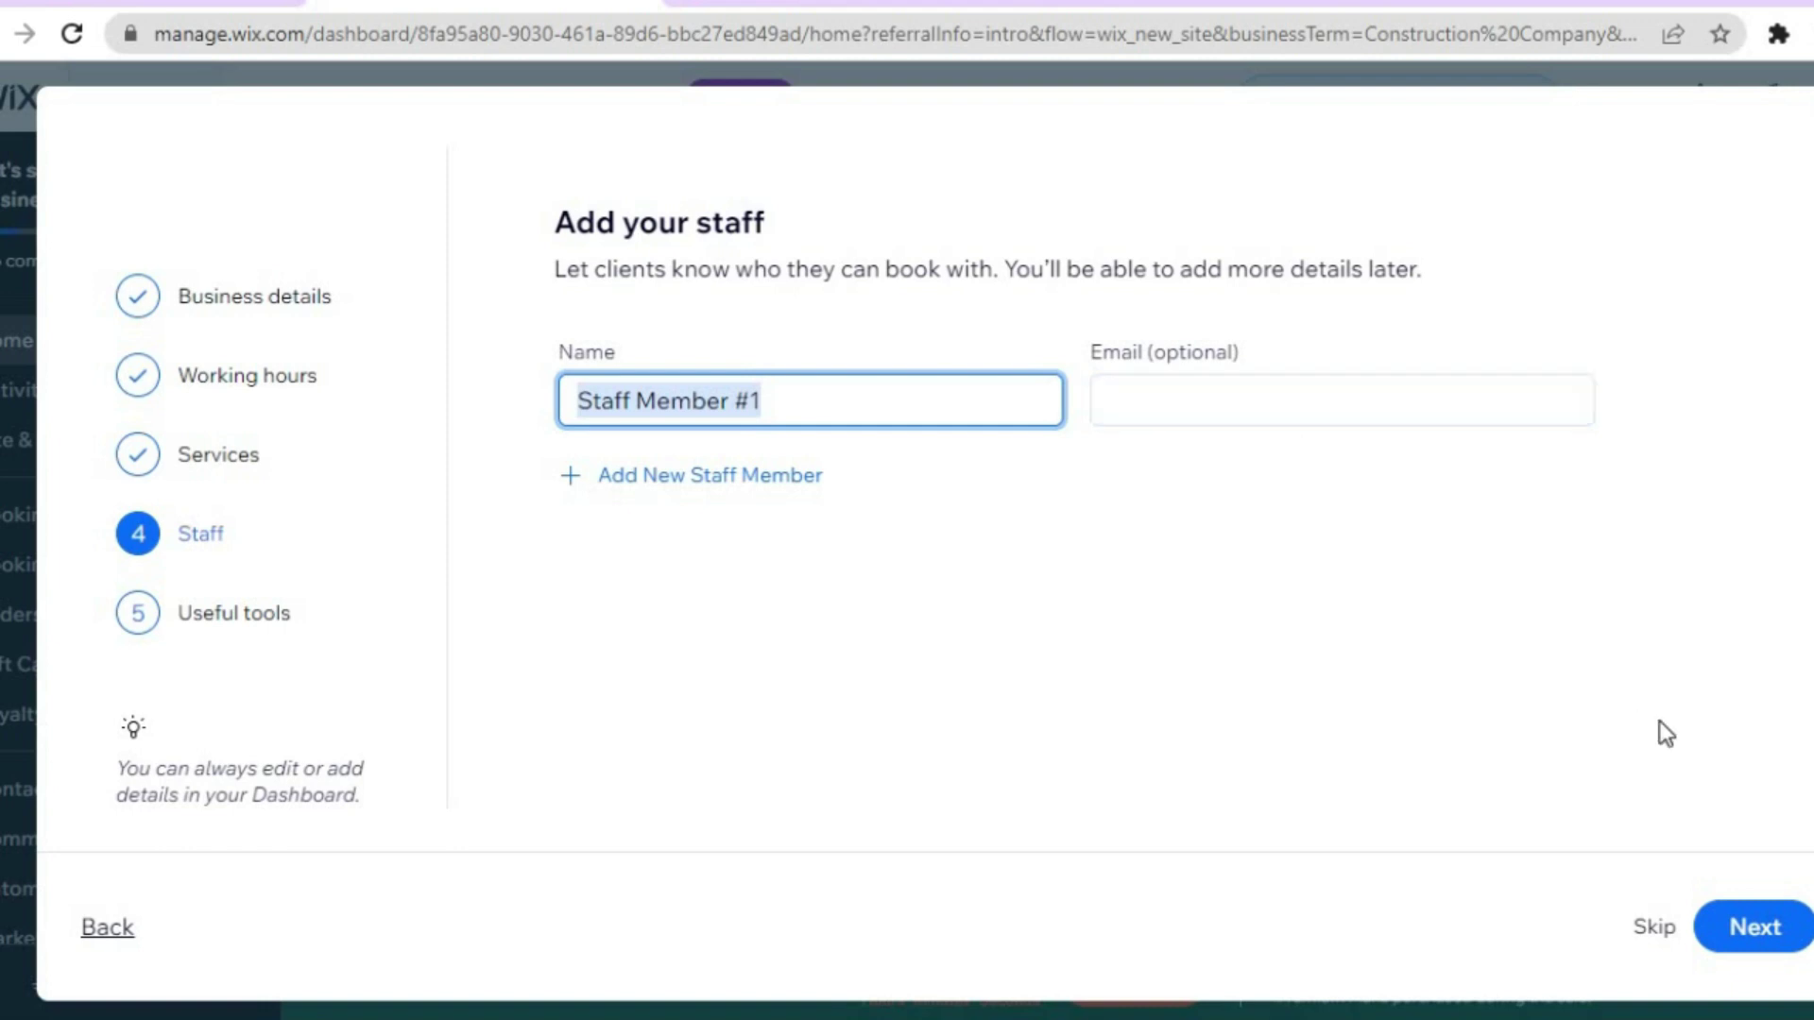
Keep the default staff member and opt in to online and in-person payments
{"action": "left_click", "coordinate": [1754, 929]}
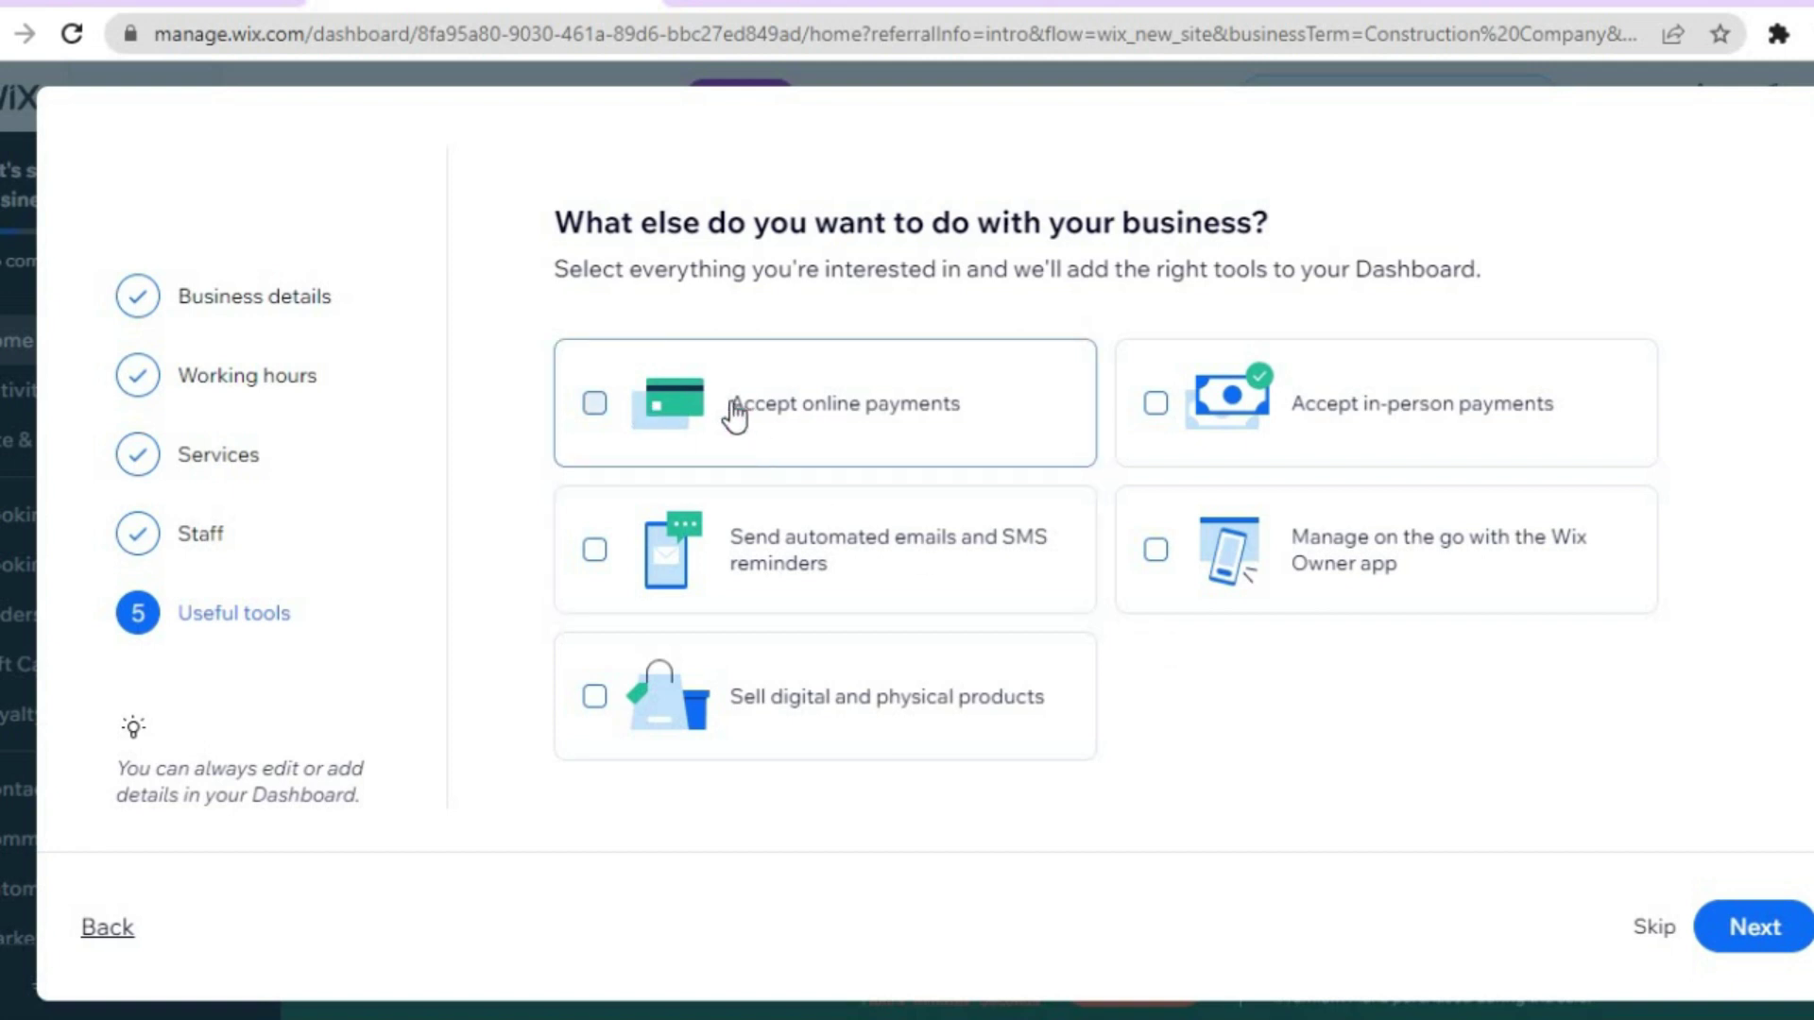
{"action": "left_click", "coordinate": [595, 404]}
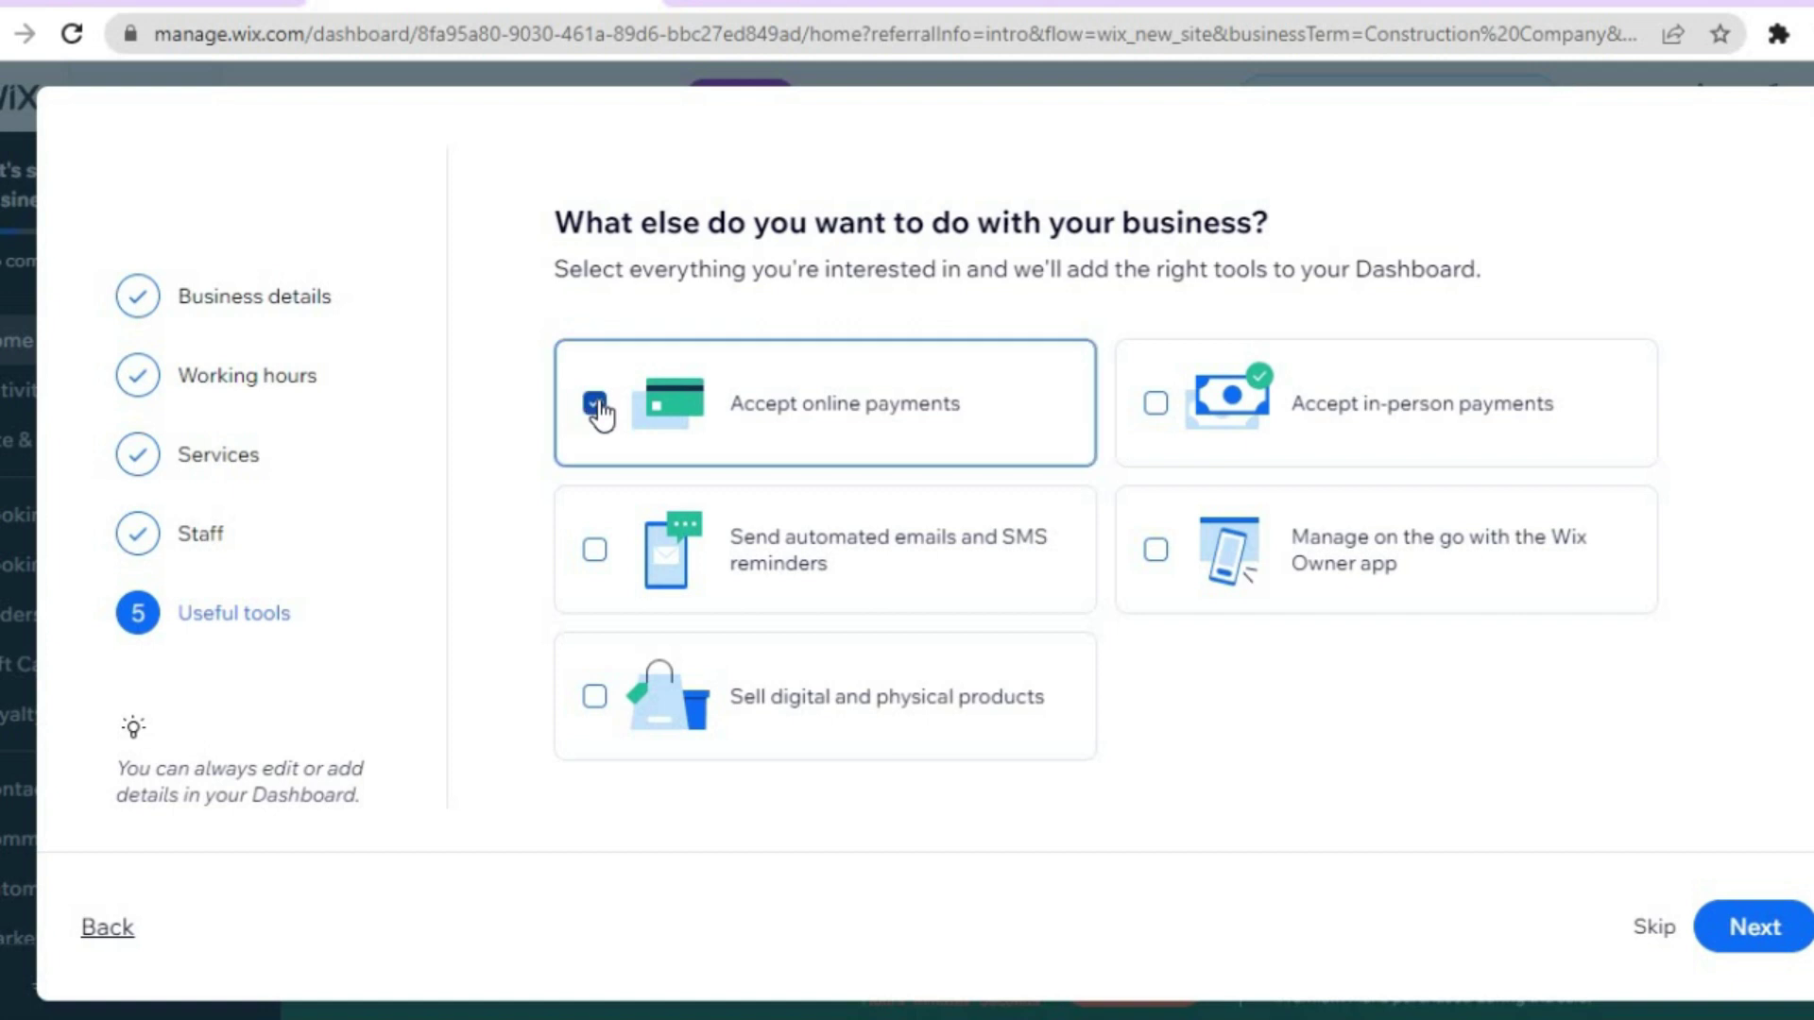
{"action": "left_click", "coordinate": [1157, 412]}
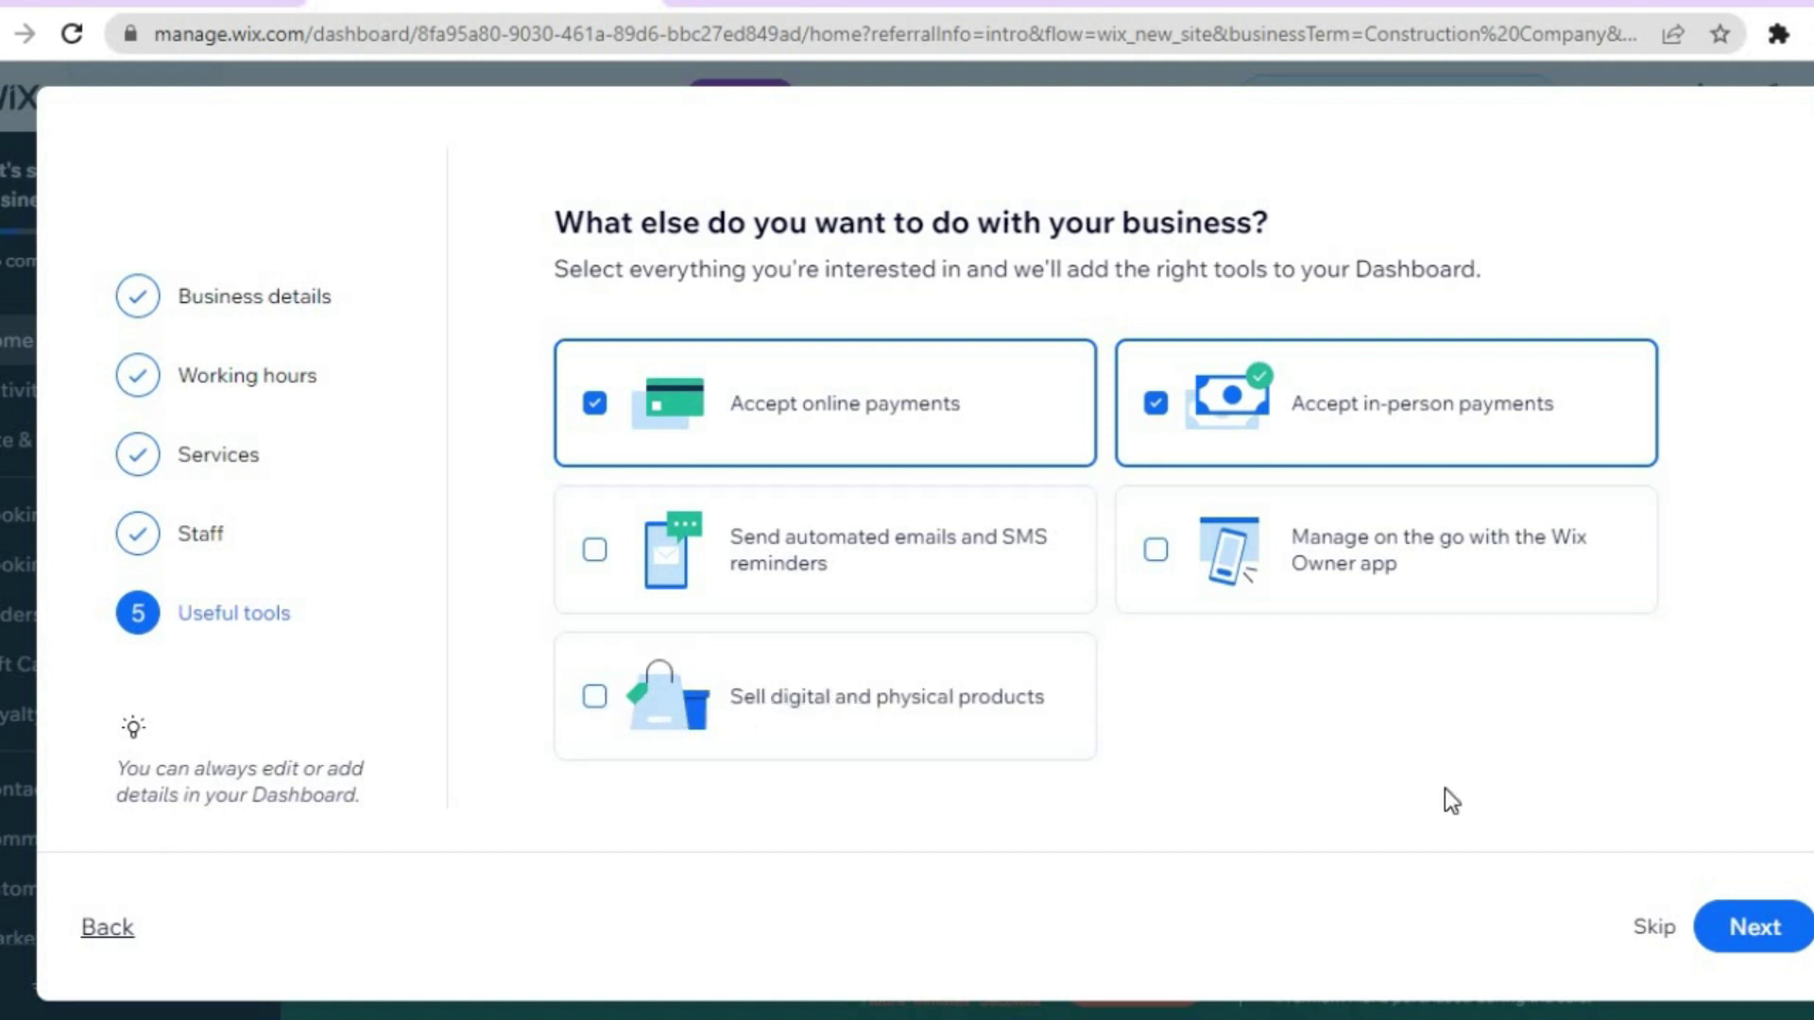
{"action": "left_click", "coordinate": [1741, 926]}
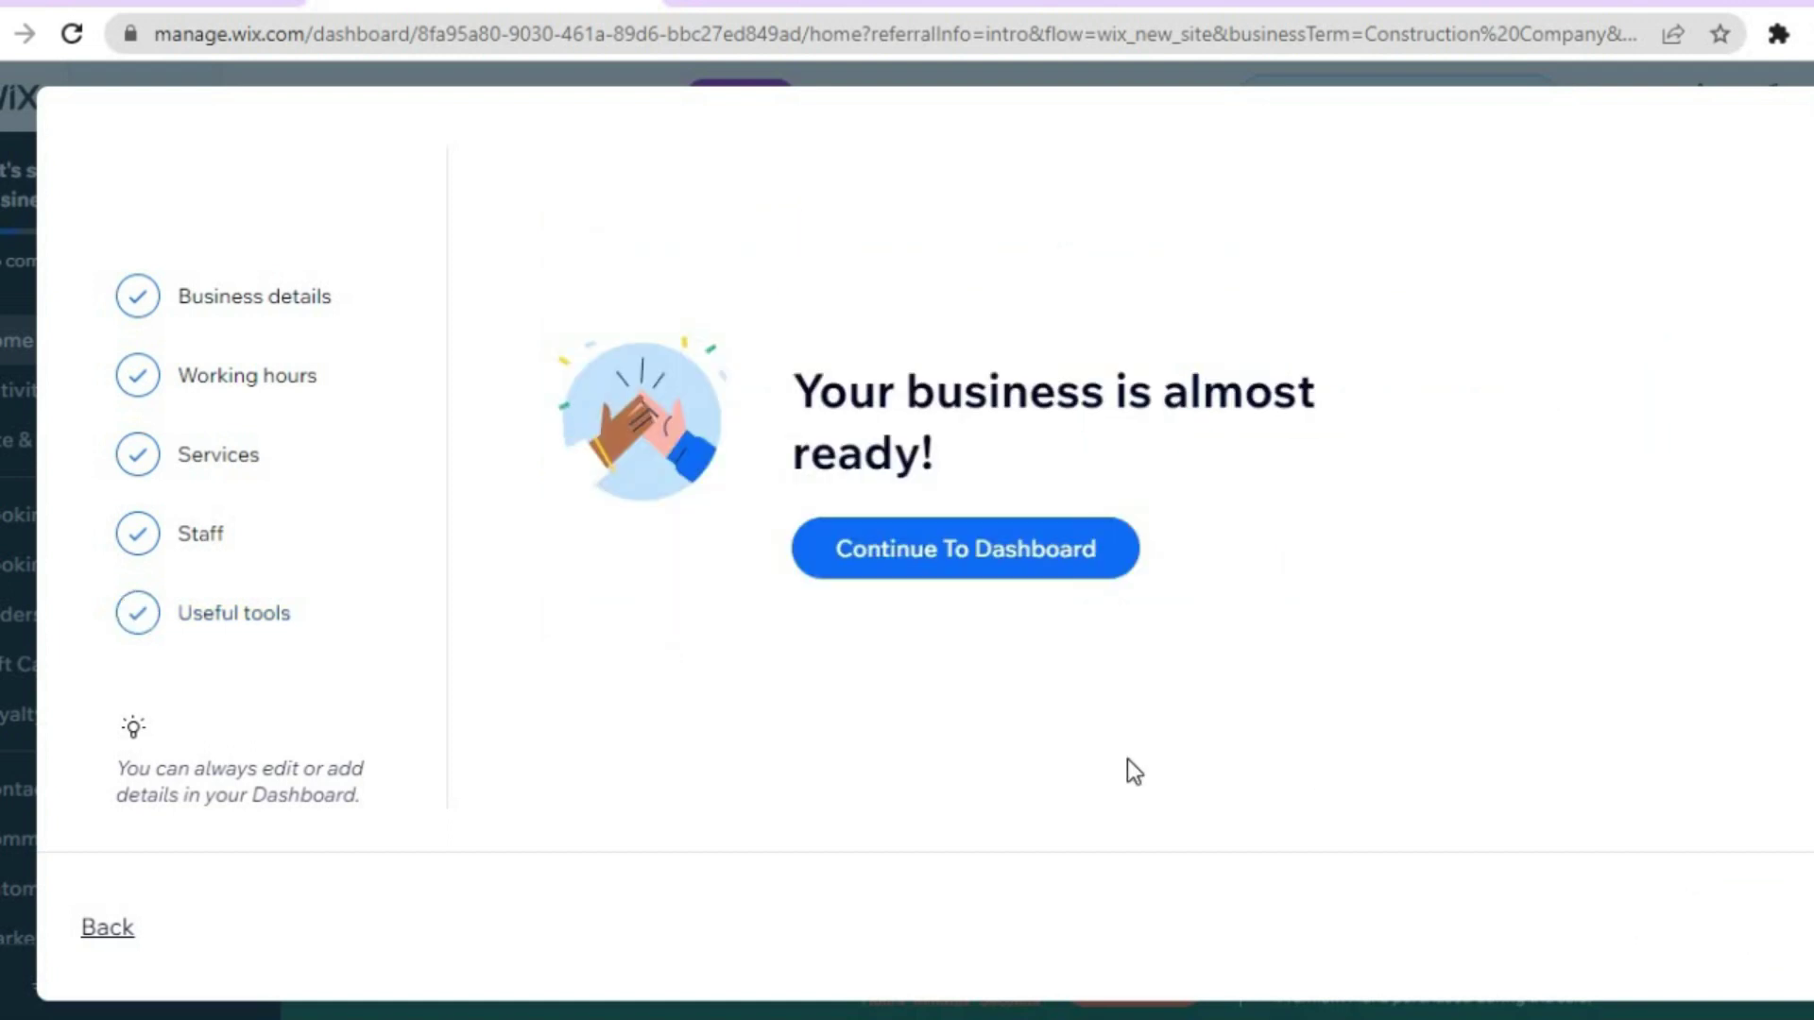
Continue to the dashboard and dismiss the 50% OFF sale popup
{"action": "left_click", "coordinate": [939, 553]}
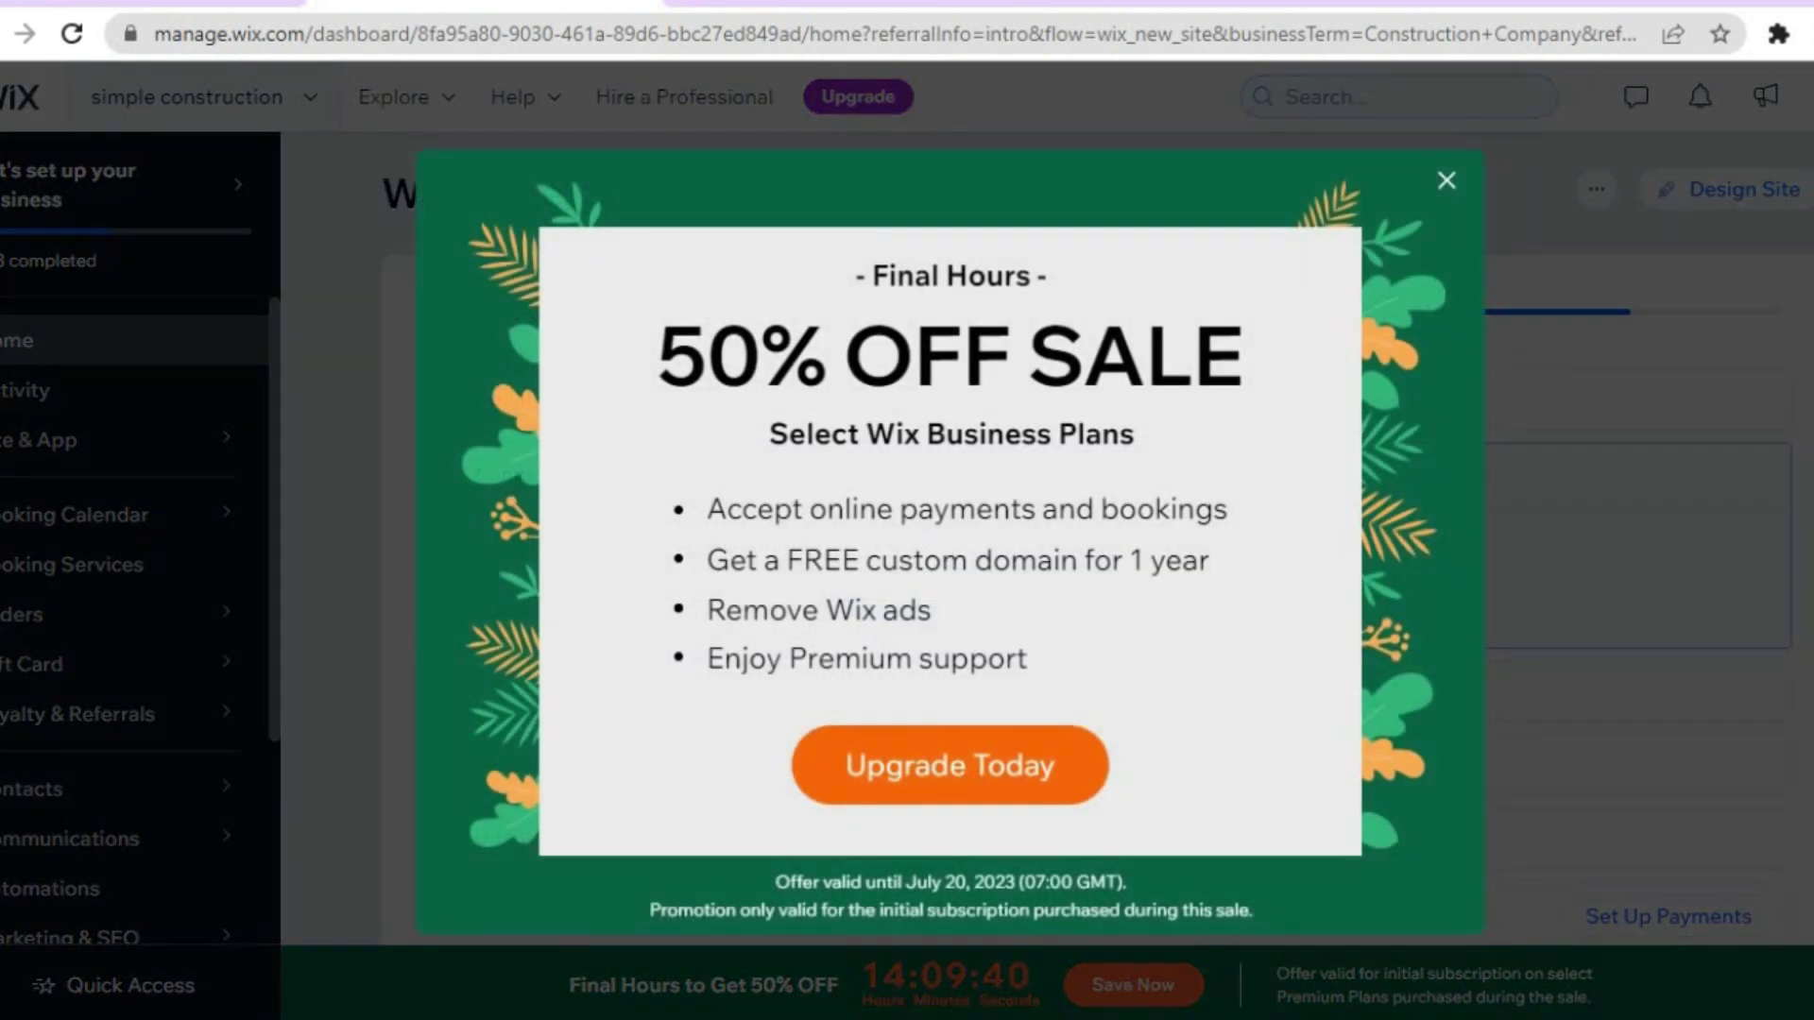
{"action": "left_click", "coordinate": [1446, 180]}
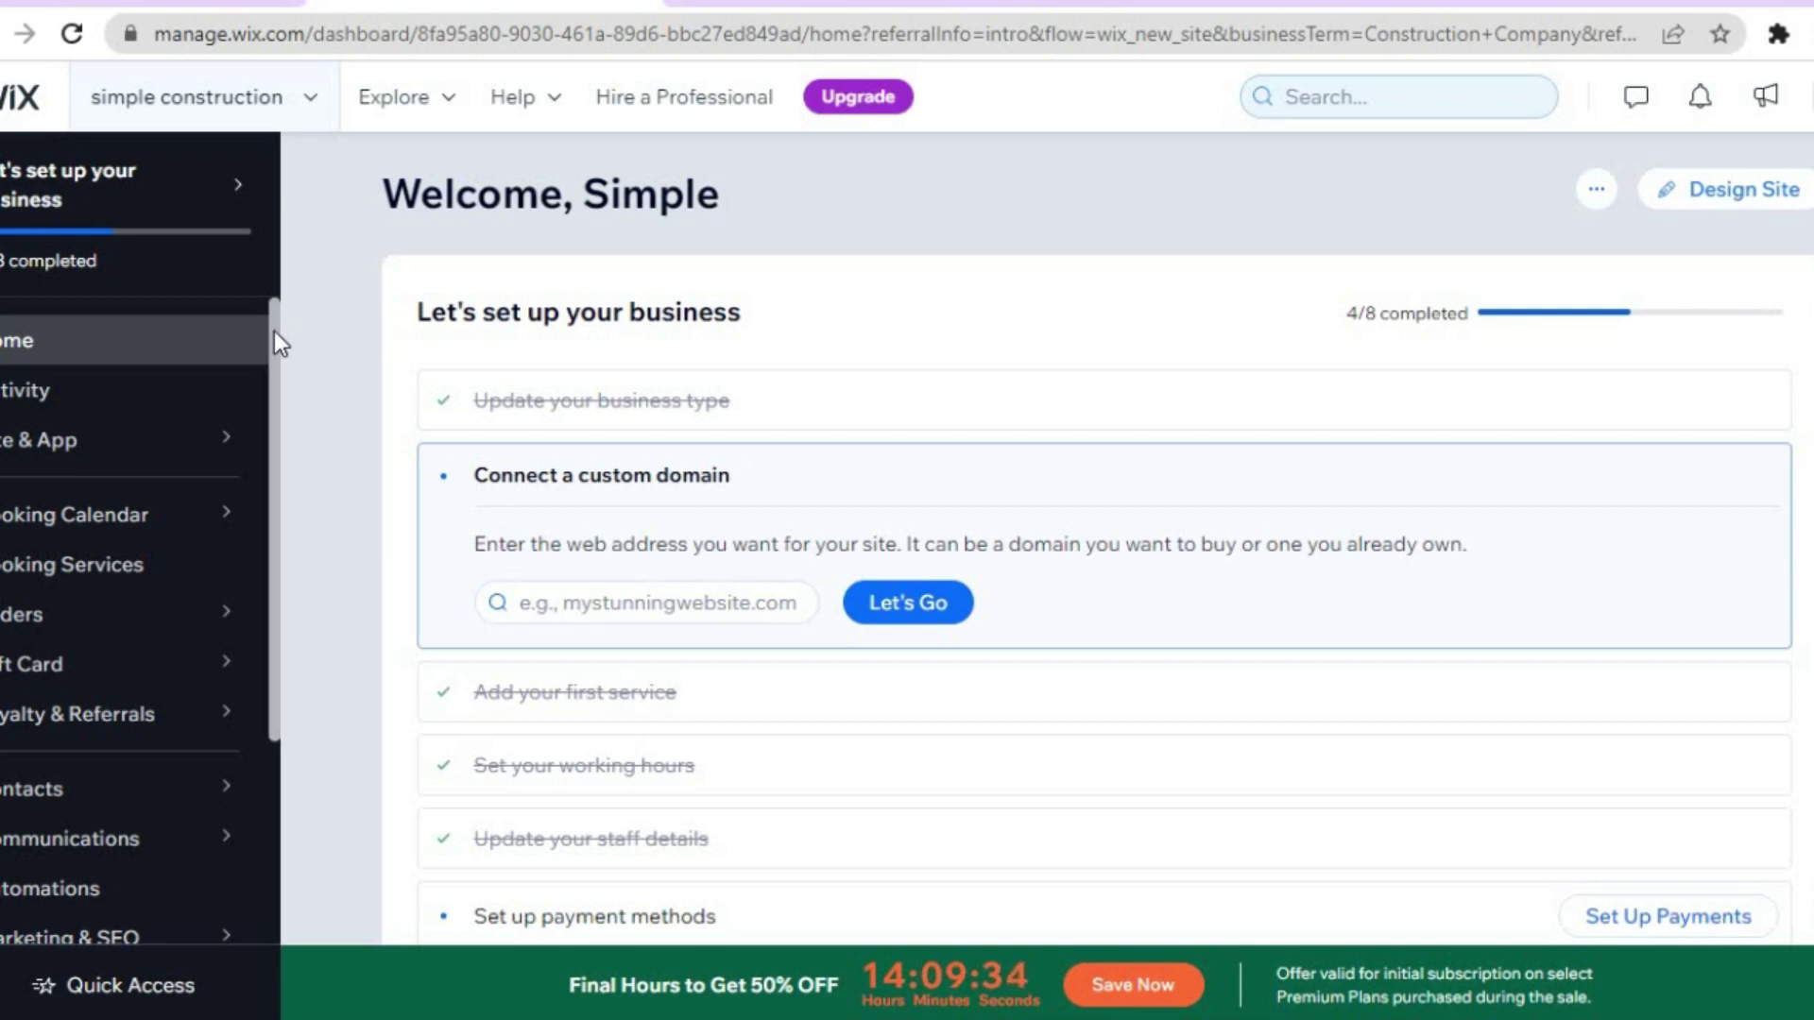
{"action": "scroll", "coordinate": [273, 359], "scroll_direction": "down", "scroll_amount": 1}
{"action": "scroll", "coordinate": [274, 368], "scroll_direction": "down", "scroll_amount": 1}
{"action": "mouse_move", "coordinate": [156, 444]}
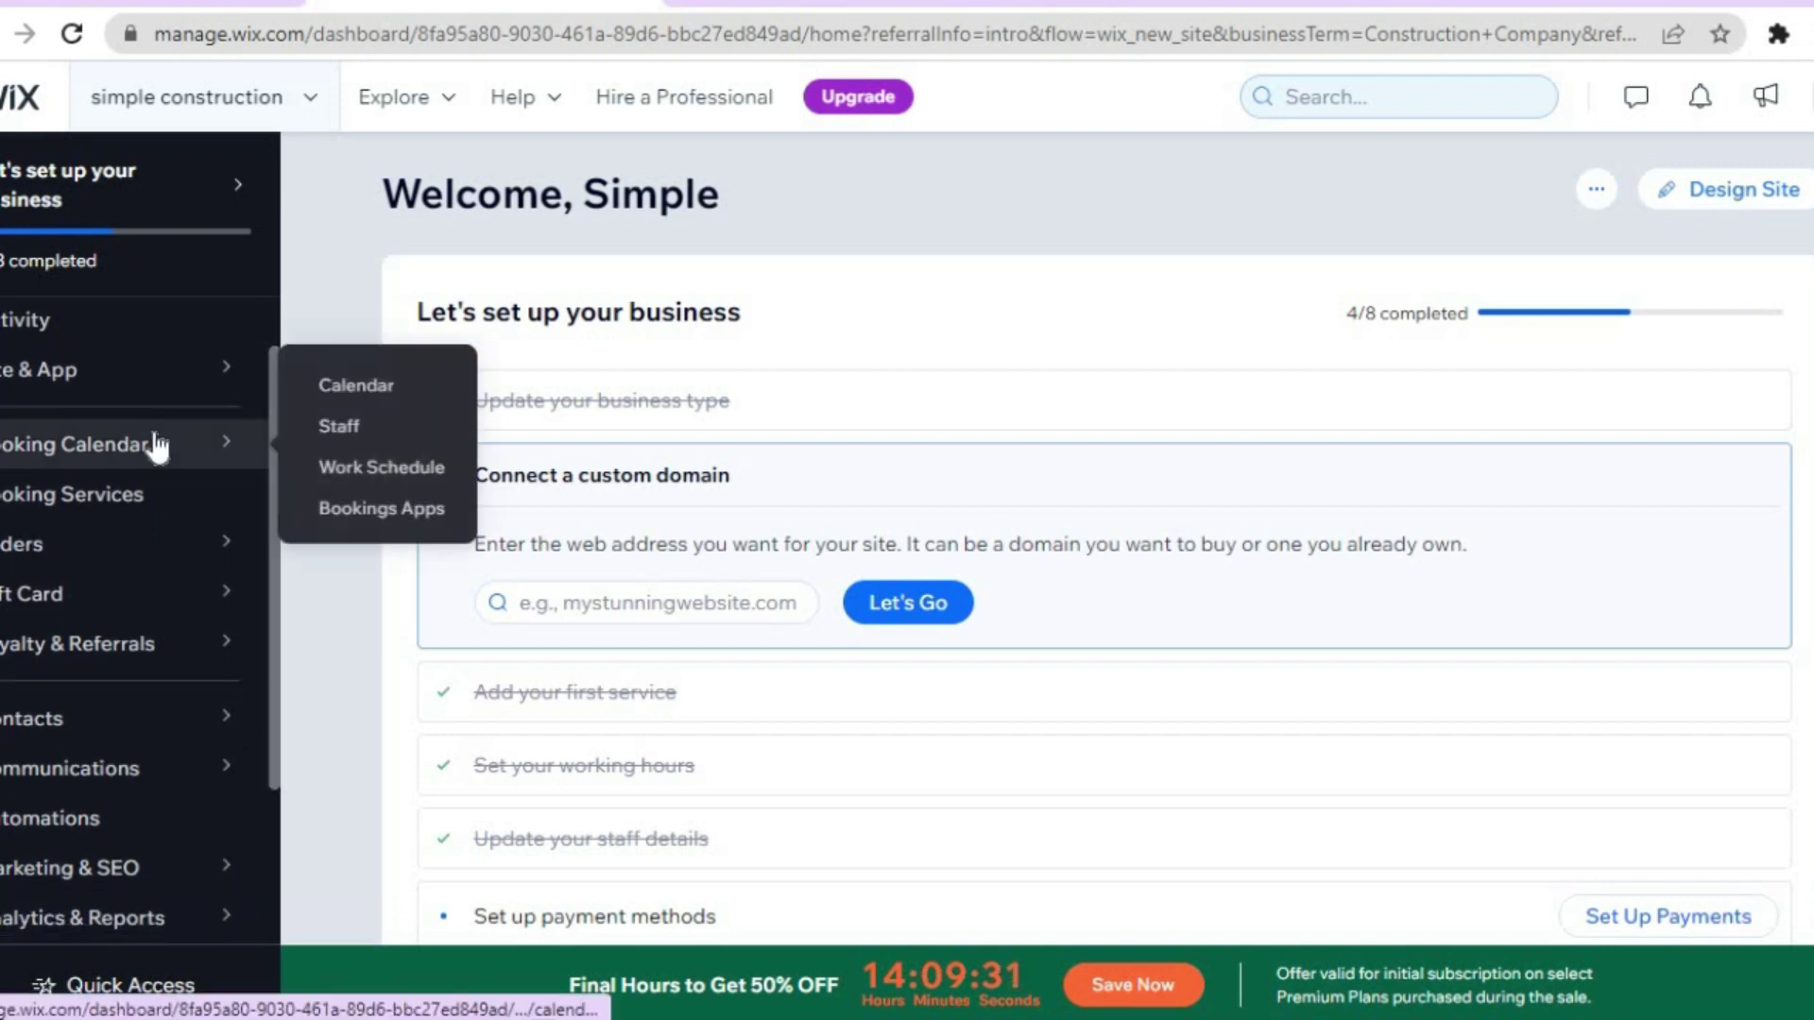
Open the Booking Calendar showing the July 2023 week
{"action": "left_click", "coordinate": [337, 397]}
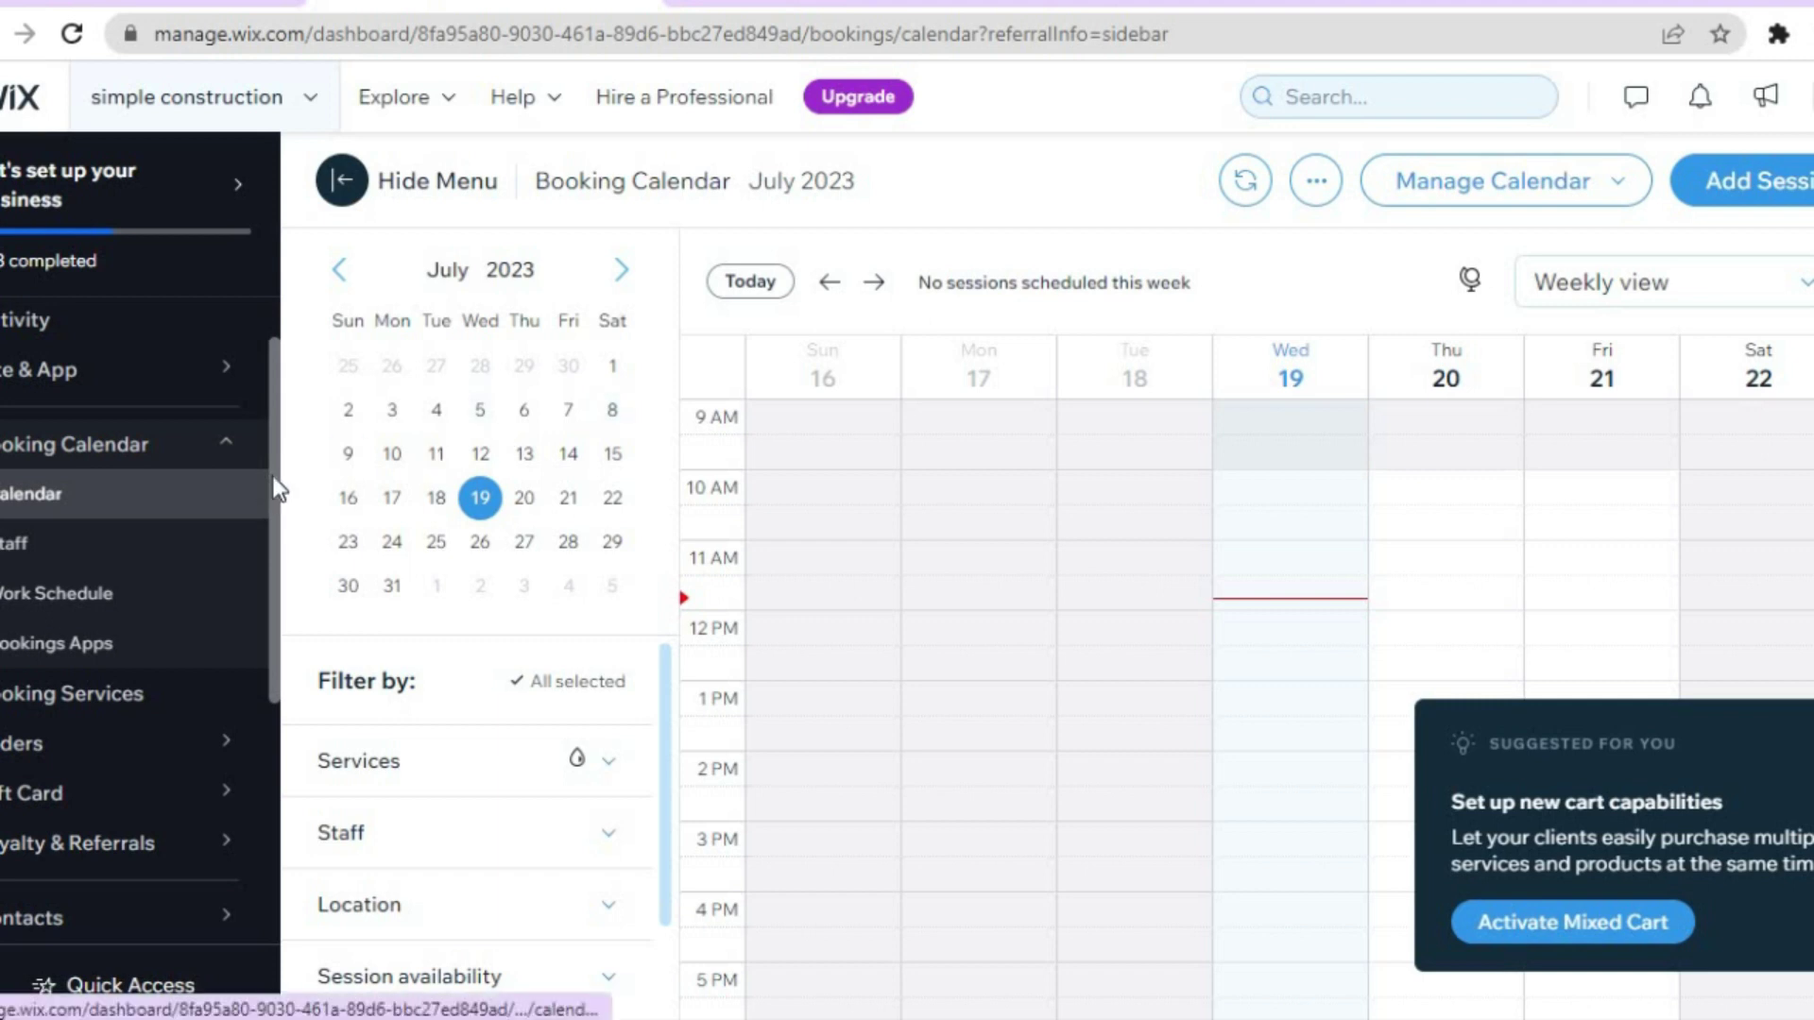
{"action": "left_click_drag", "start_coordinate": [272, 506], "coordinate": [271, 546]}
{"action": "scroll", "coordinate": [270, 546], "scroll_direction": "down", "scroll_amount": 1}
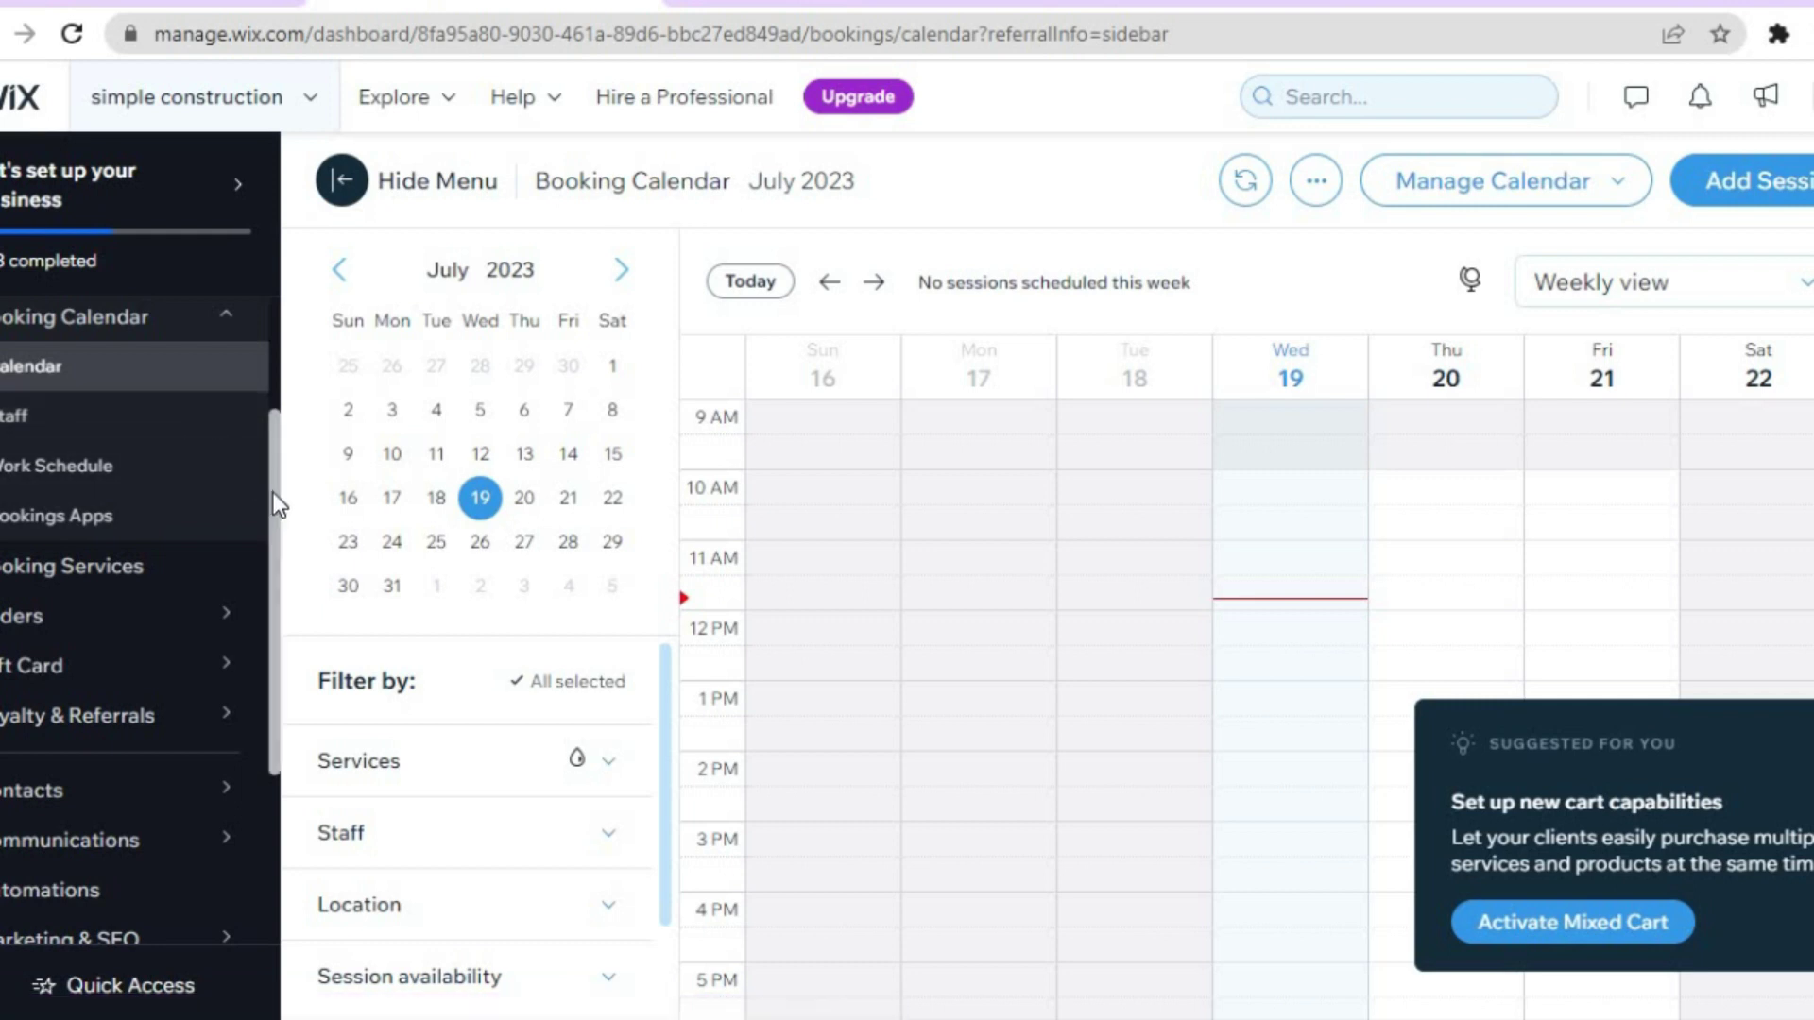
{"action": "scroll", "coordinate": [267, 564], "scroll_direction": "down", "scroll_amount": 2}
{"action": "scroll", "coordinate": [264, 564], "scroll_direction": "down", "scroll_amount": 2}
Reveal the Analytics & Reports and Billing & Payments sidebar menus
{"action": "mouse_move", "coordinate": [187, 517]}
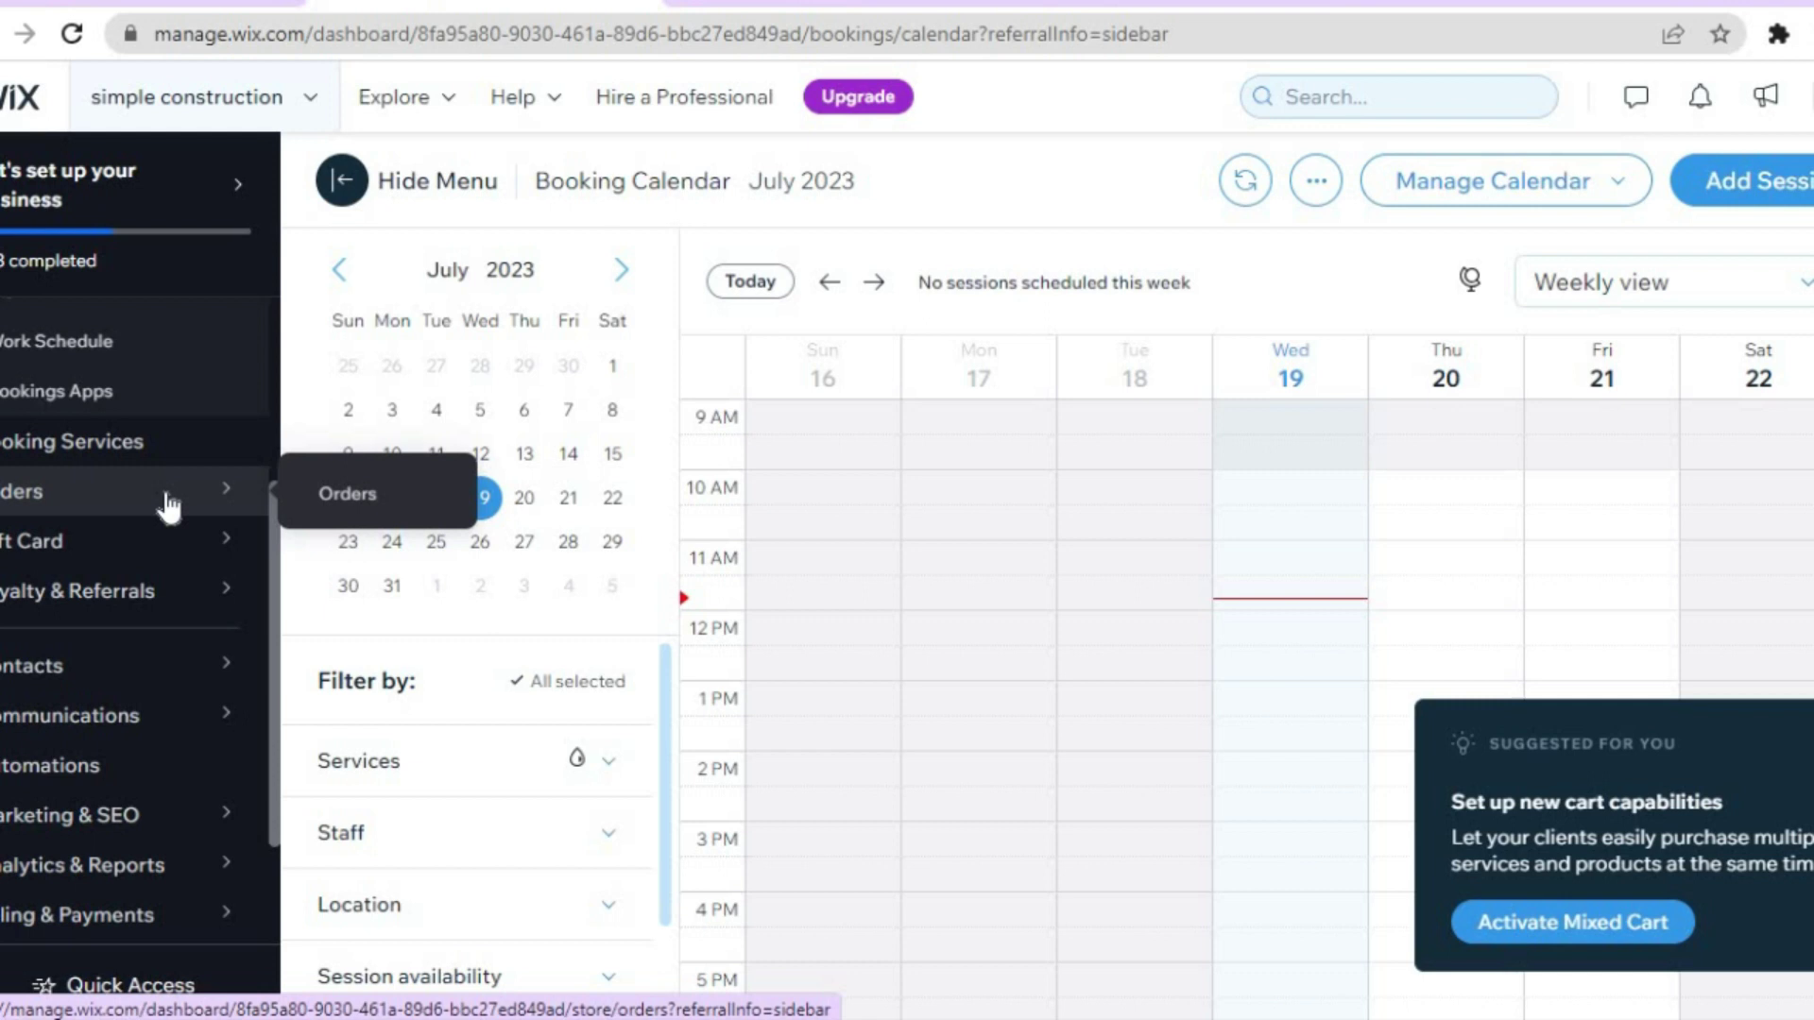
{"action": "mouse_move", "coordinate": [79, 540]}
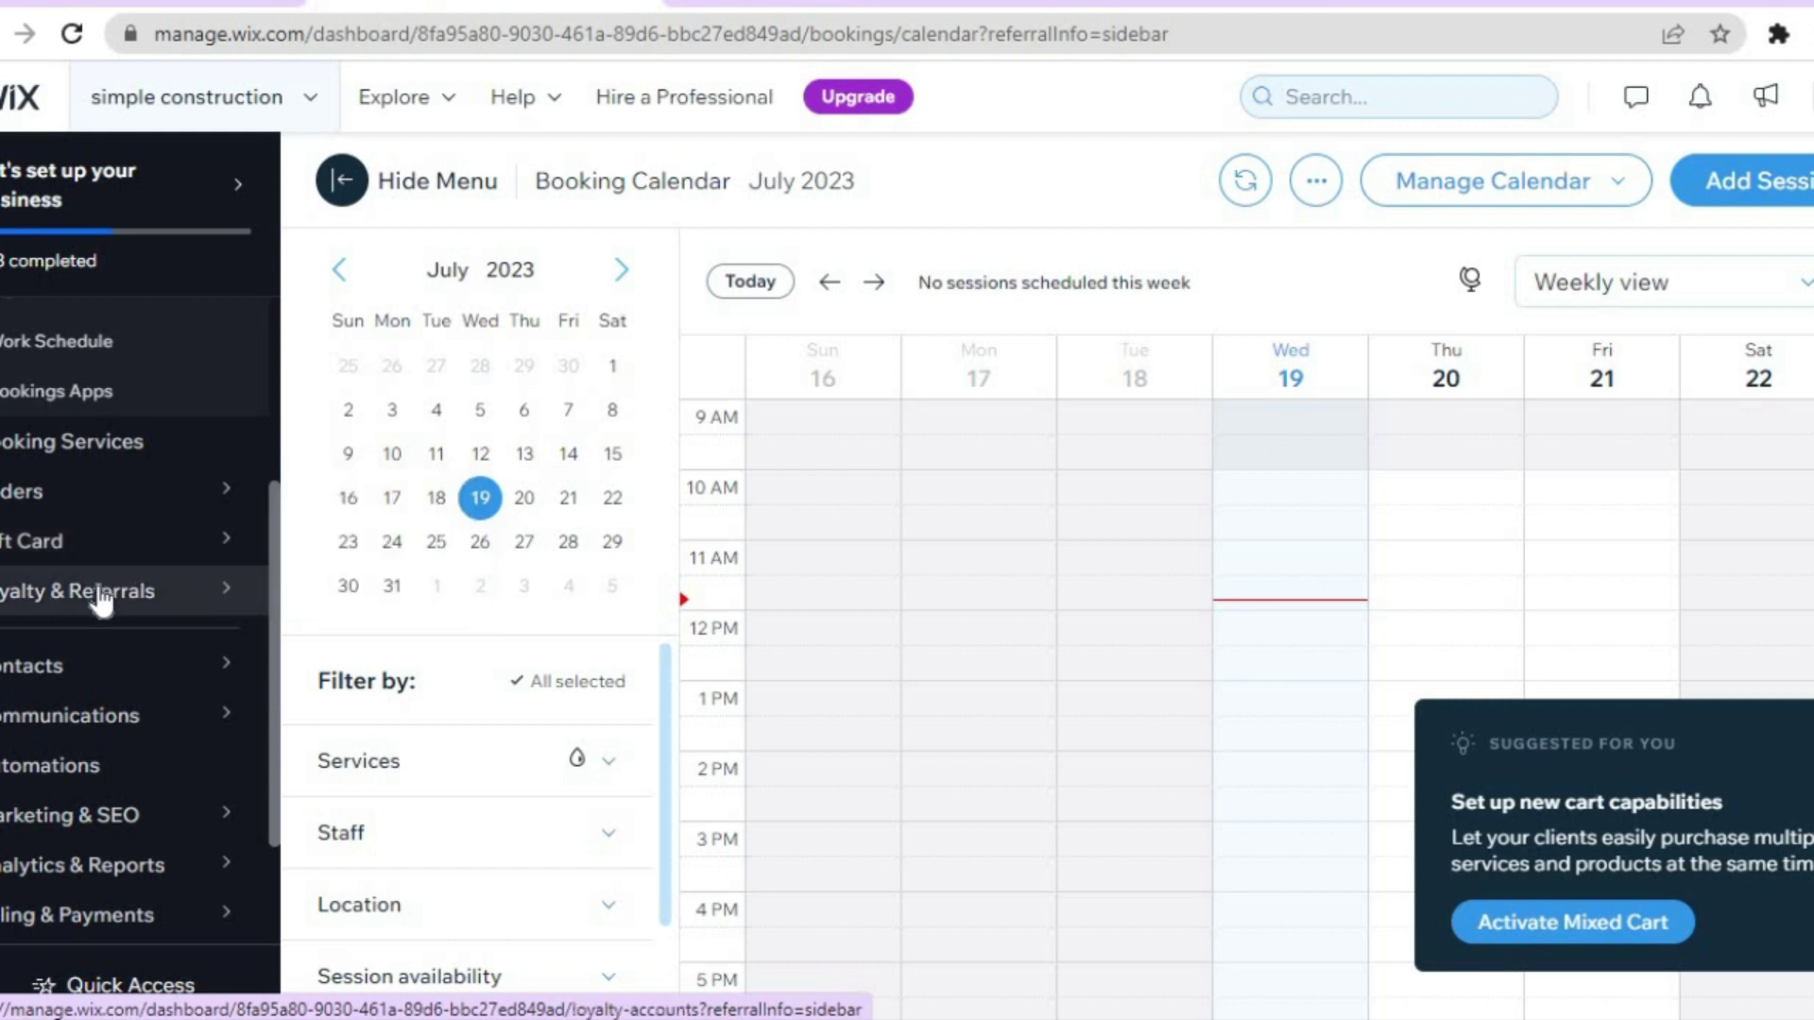
{"action": "mouse_move", "coordinate": [102, 597]}
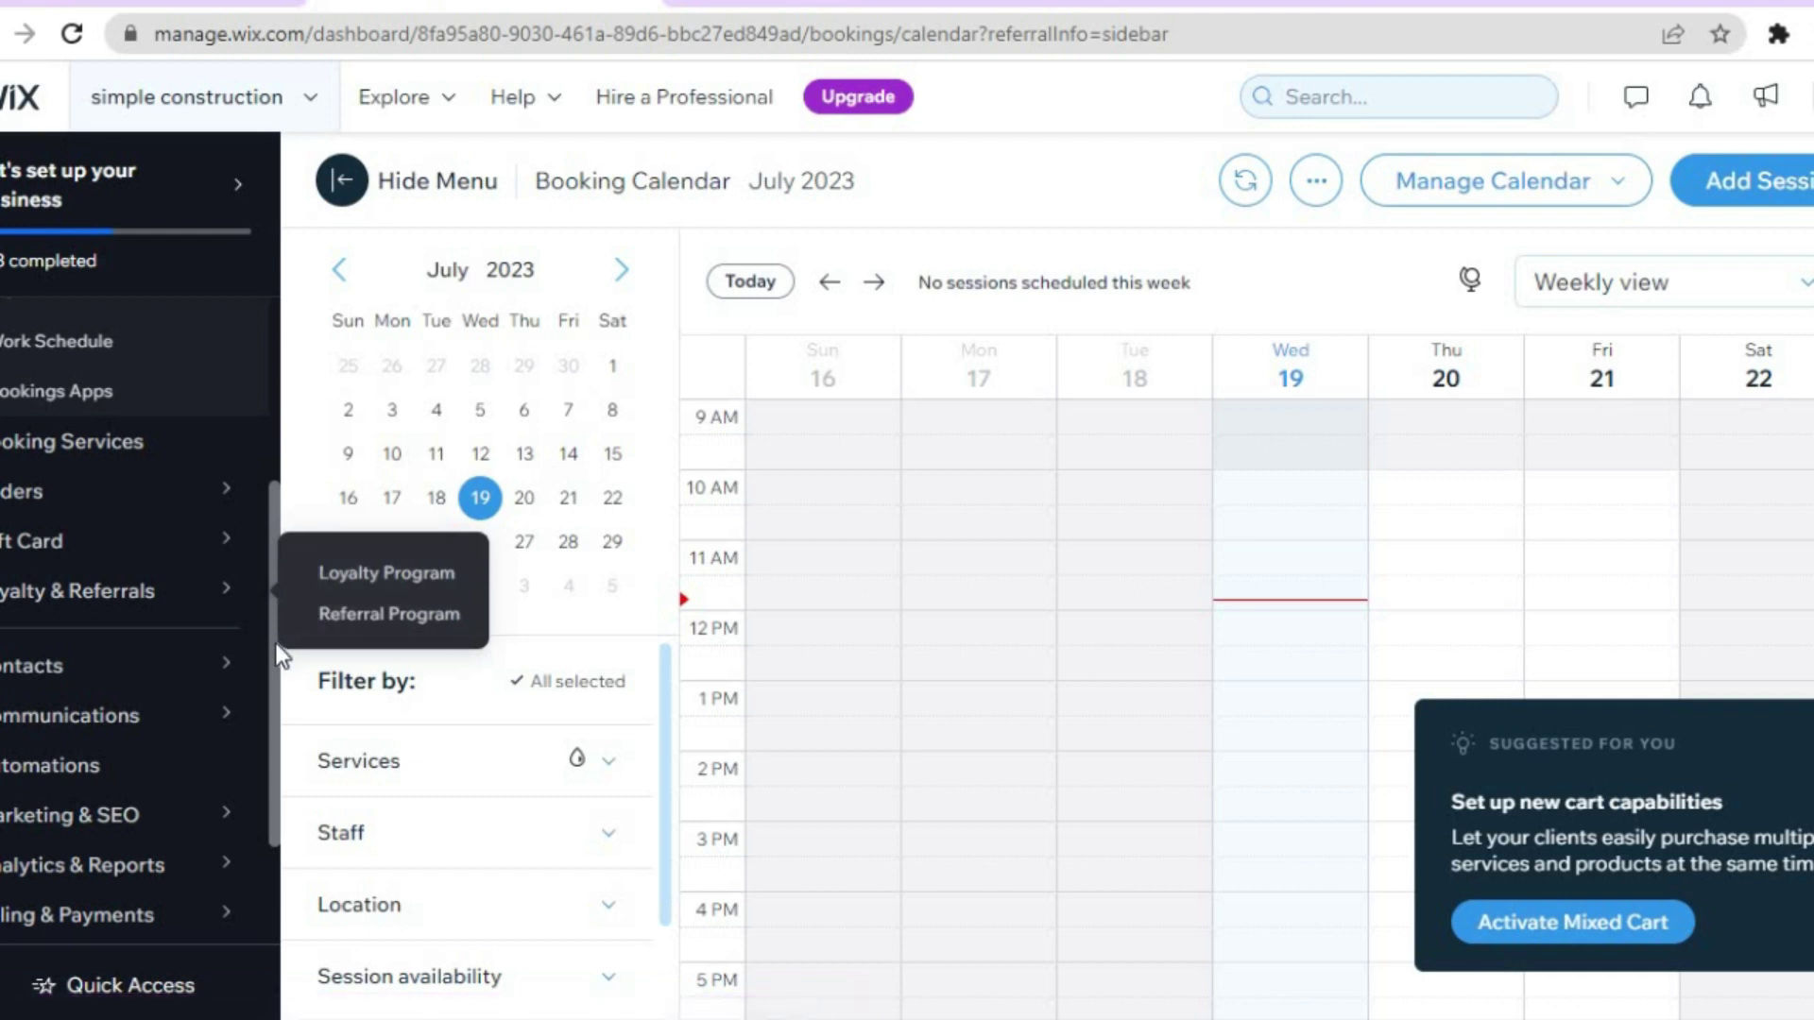
{"action": "scroll", "coordinate": [276, 712], "scroll_direction": "down", "scroll_amount": 1}
{"action": "scroll", "coordinate": [276, 726], "scroll_direction": "down", "scroll_amount": 3}
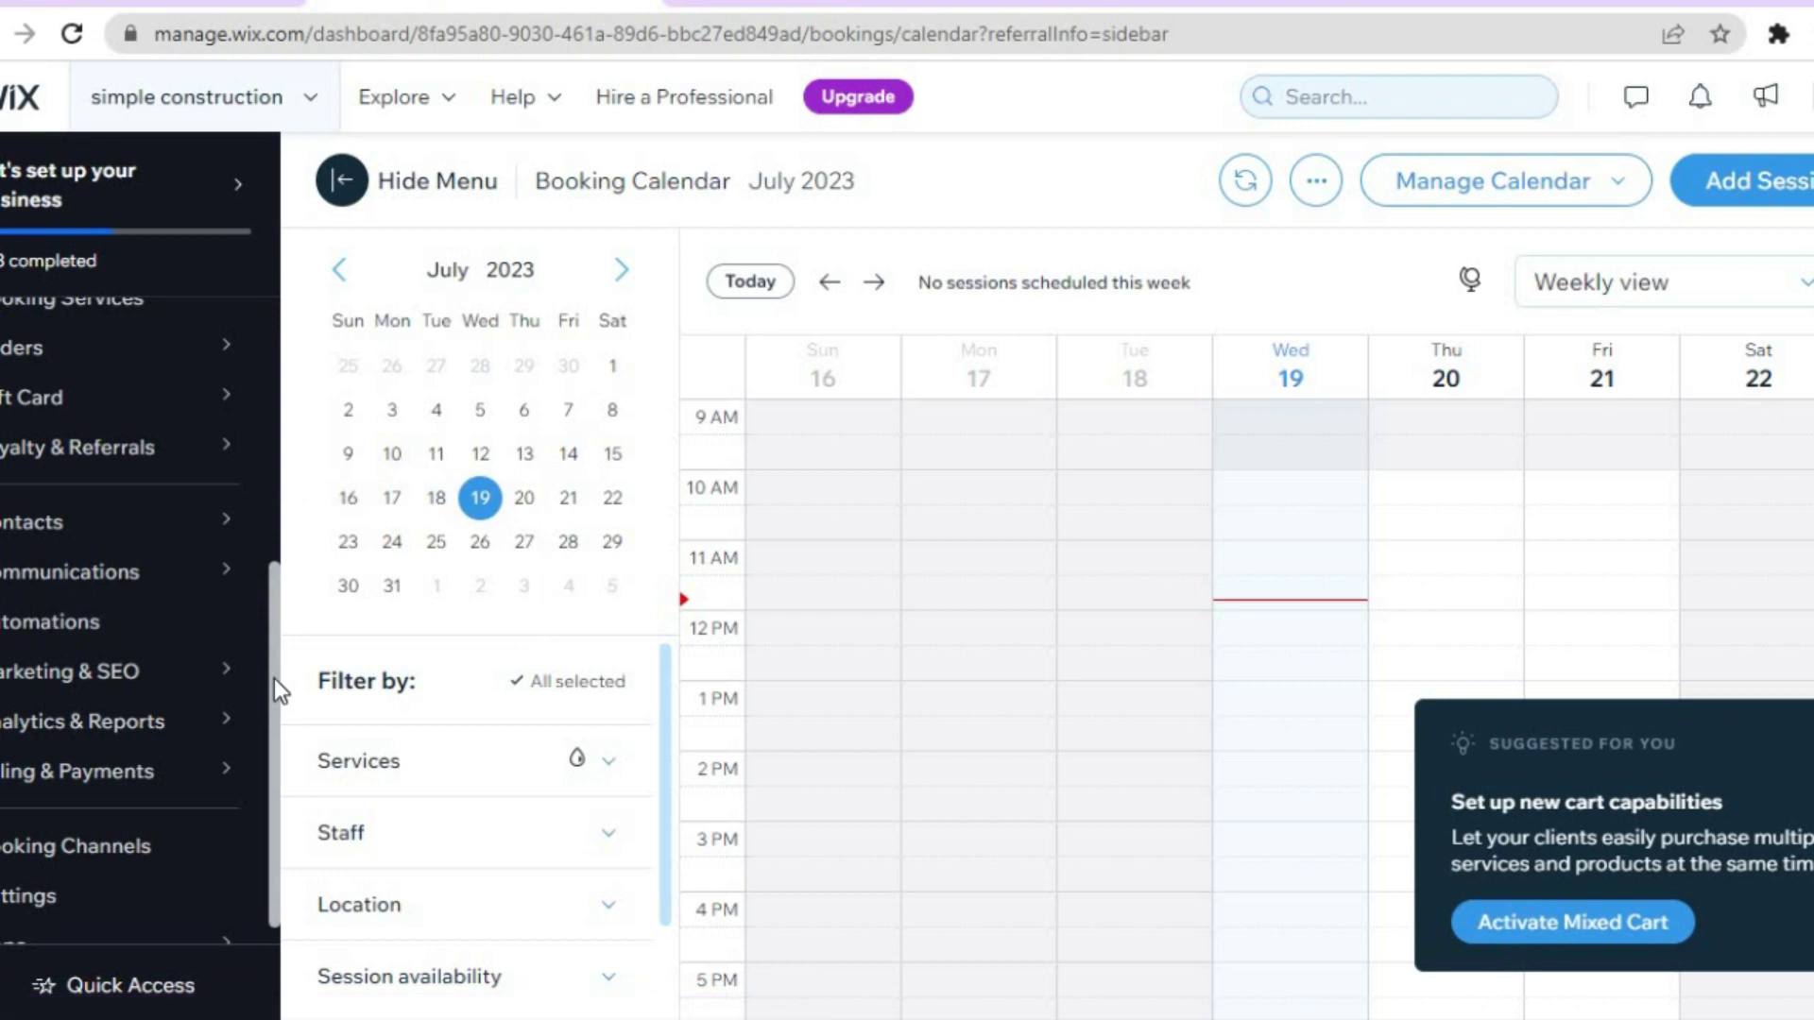
{"action": "scroll", "coordinate": [274, 711], "scroll_direction": "down", "scroll_amount": 1}
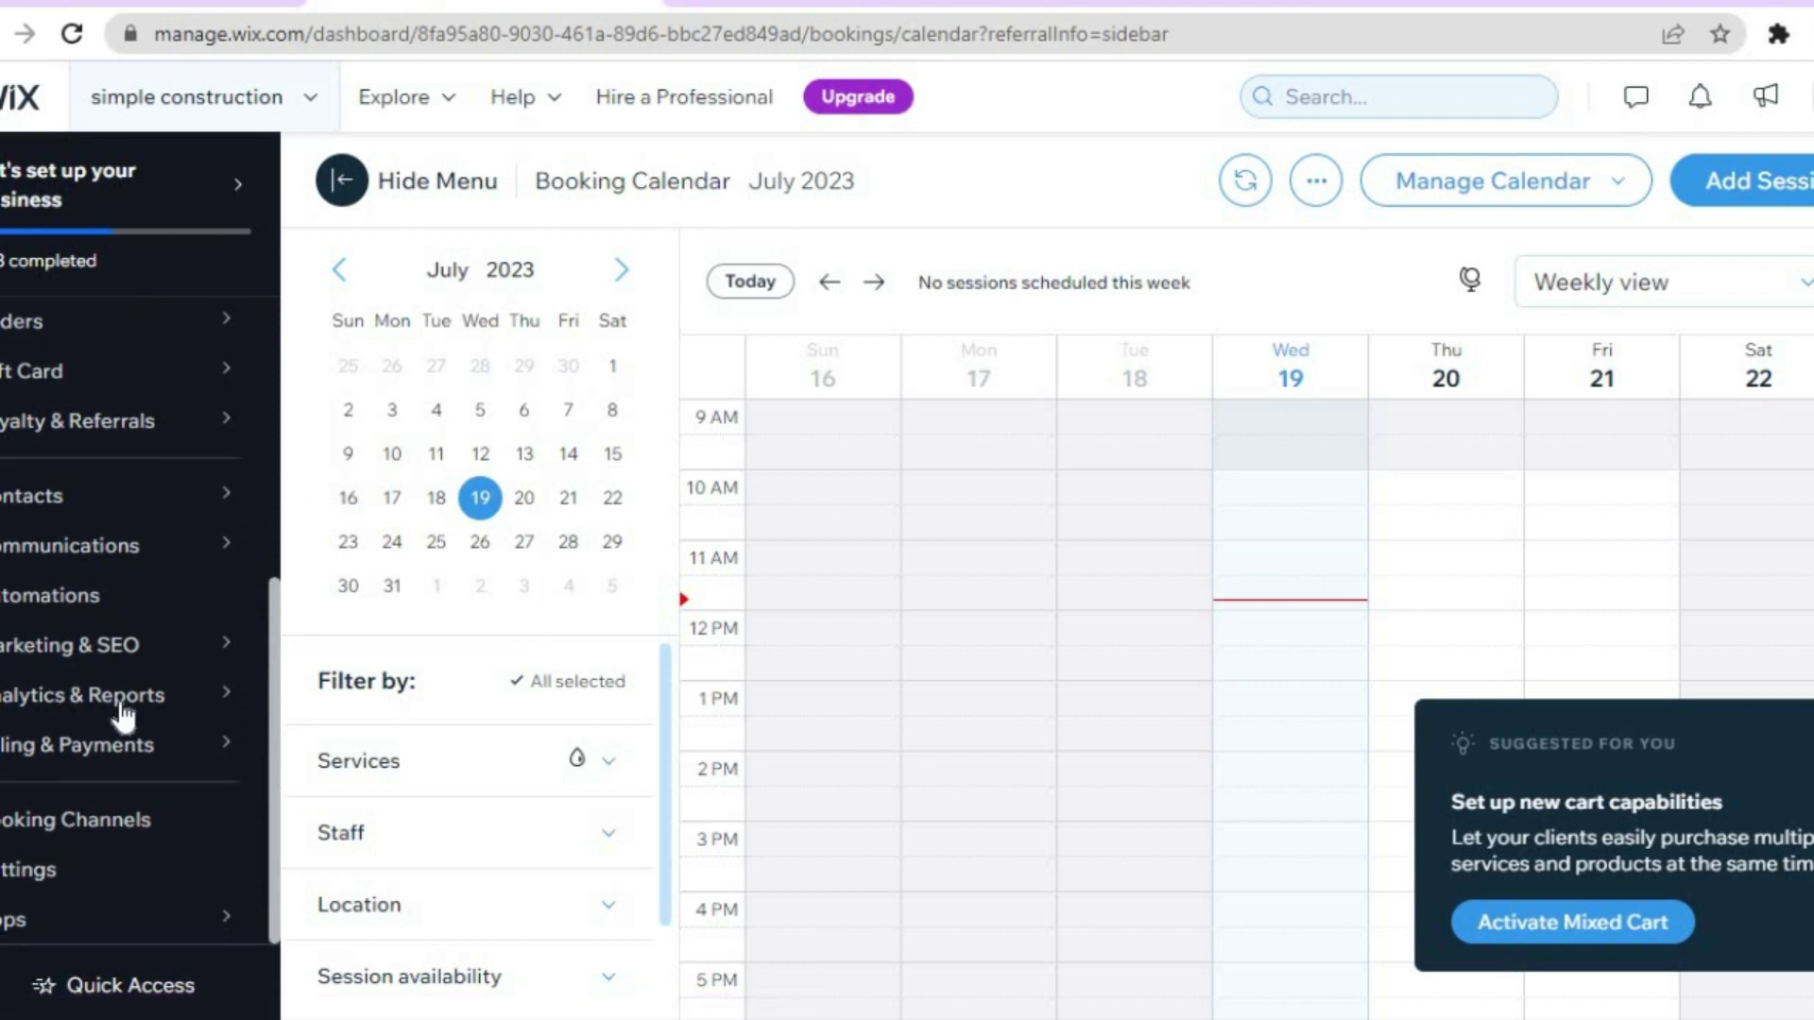
{"action": "mouse_move", "coordinate": [147, 713]}
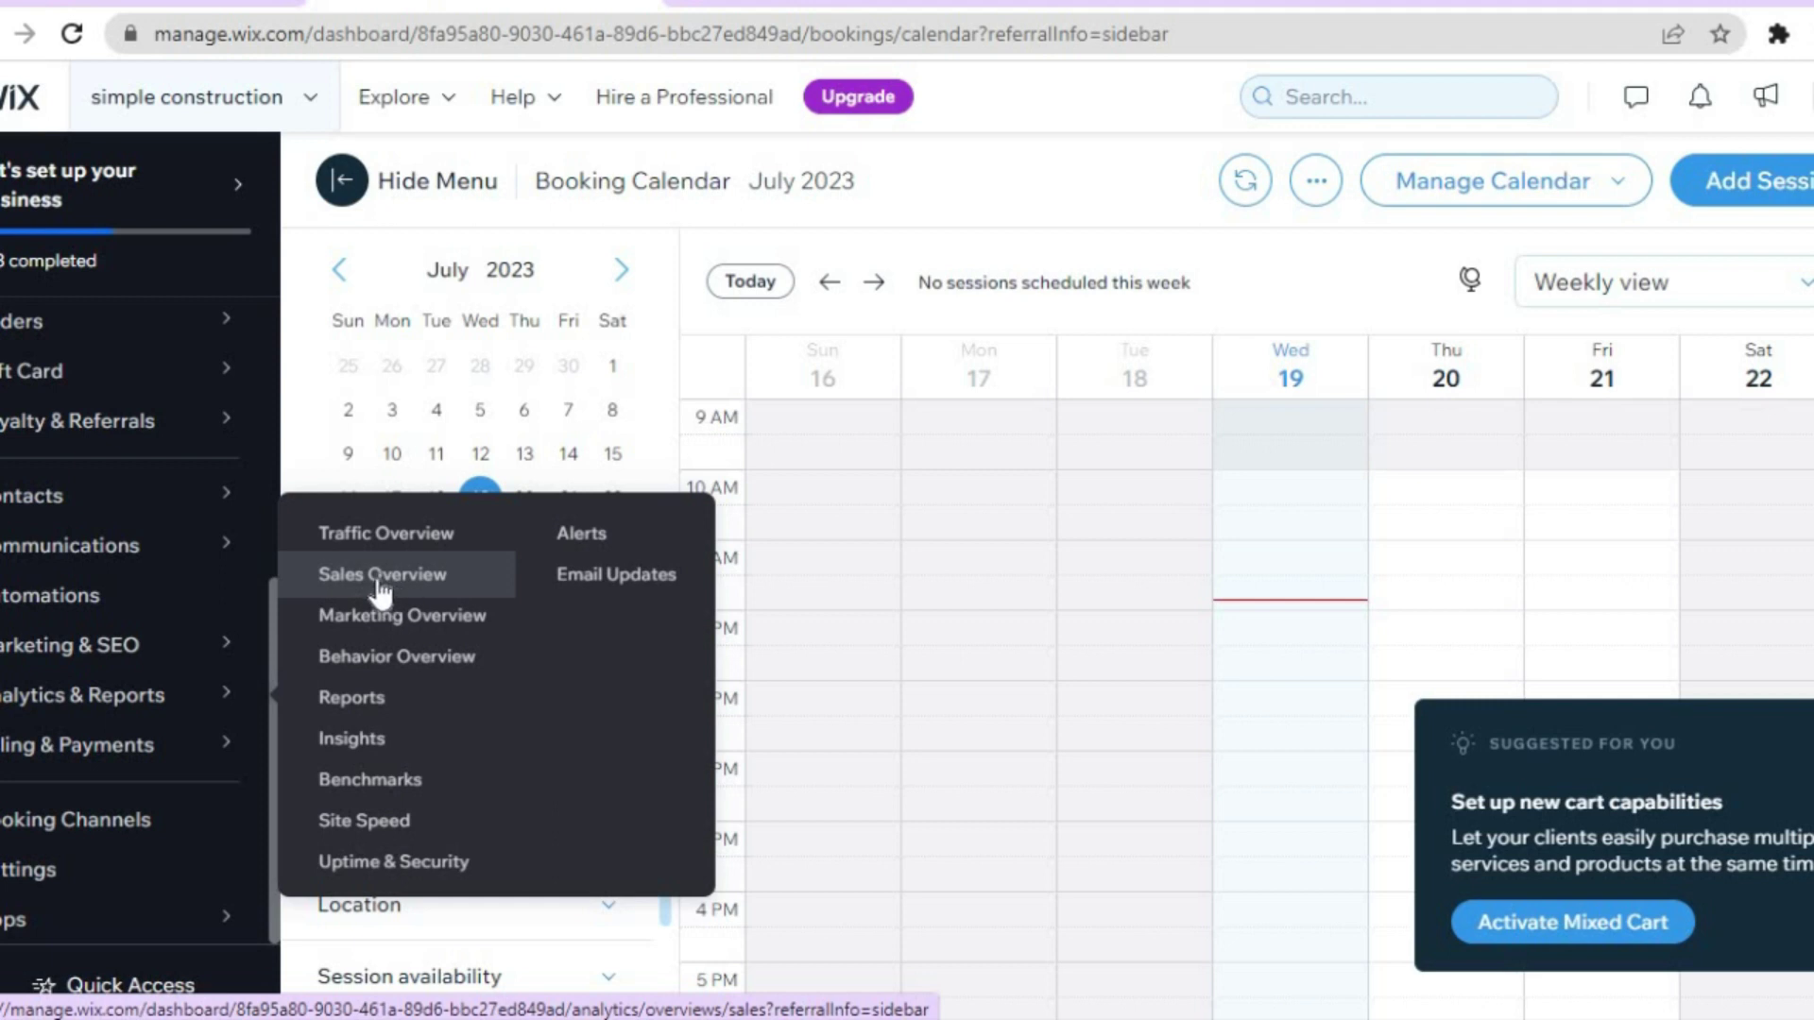
{"action": "mouse_move", "coordinate": [193, 759]}
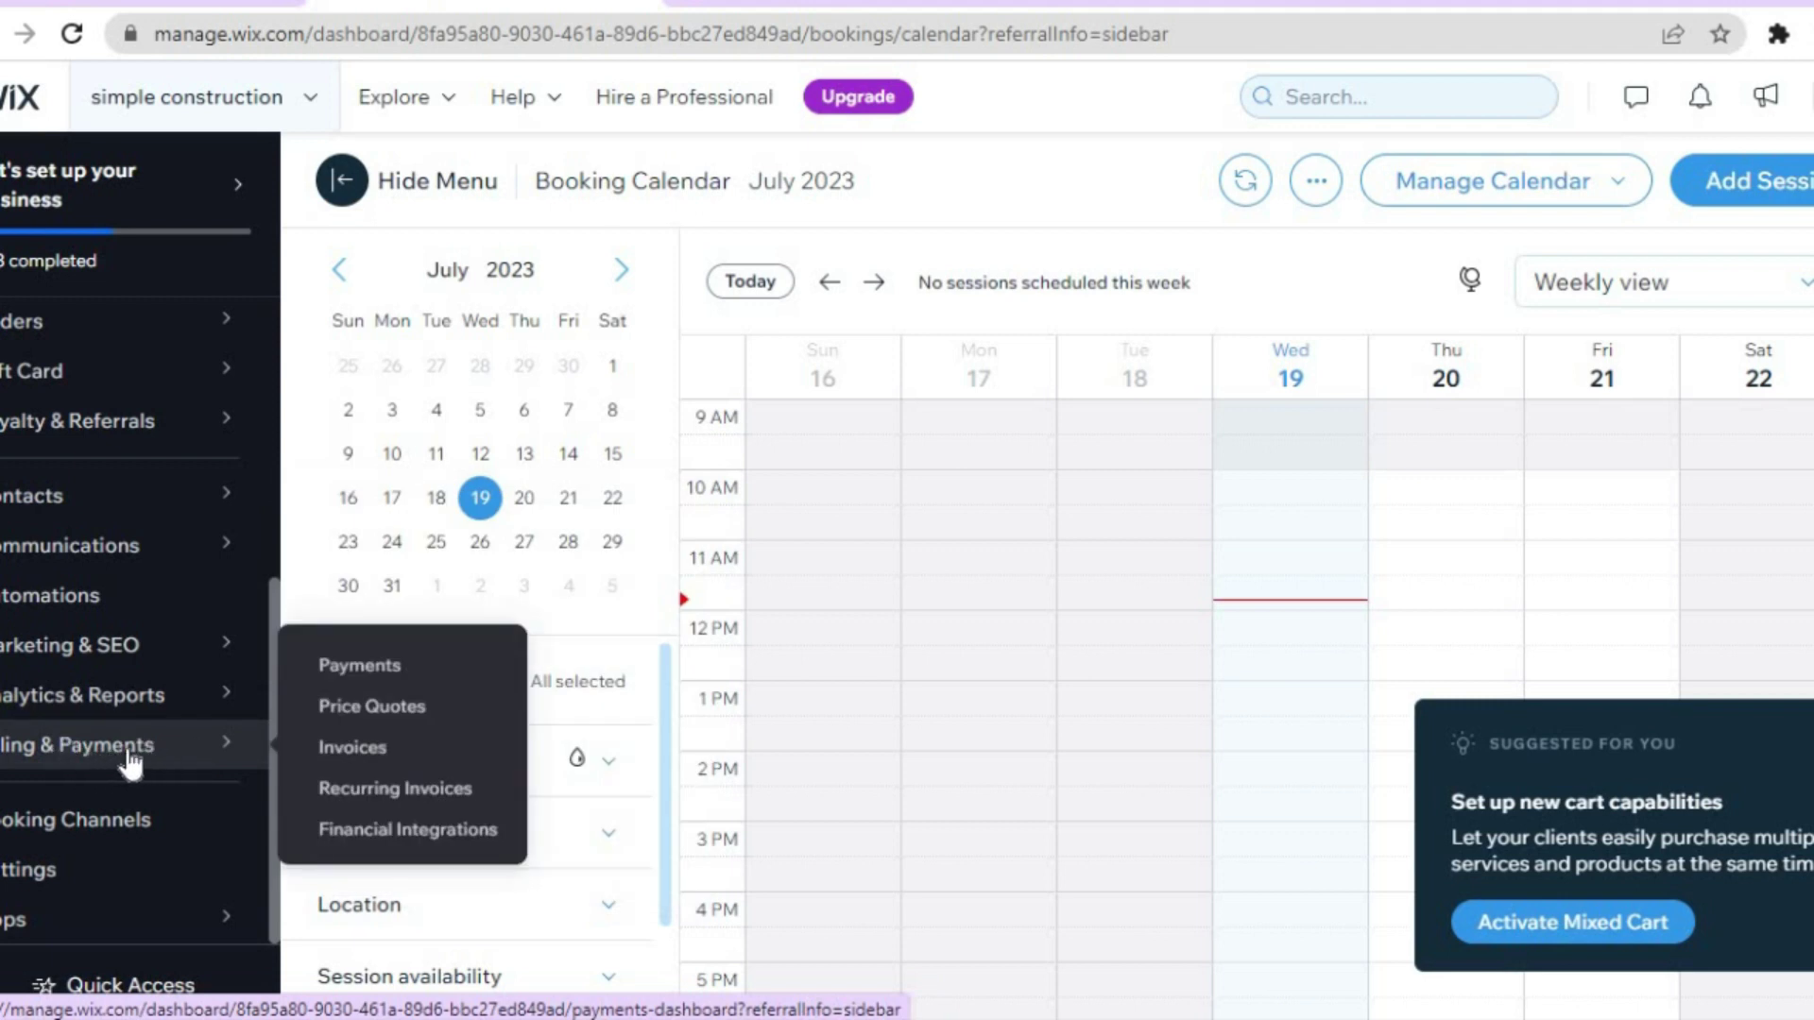
Open Accept Payments, confirm Jamaica as location, and review Tilopay, PayPal and Manual Payments
{"action": "left_click", "coordinate": [369, 669]}
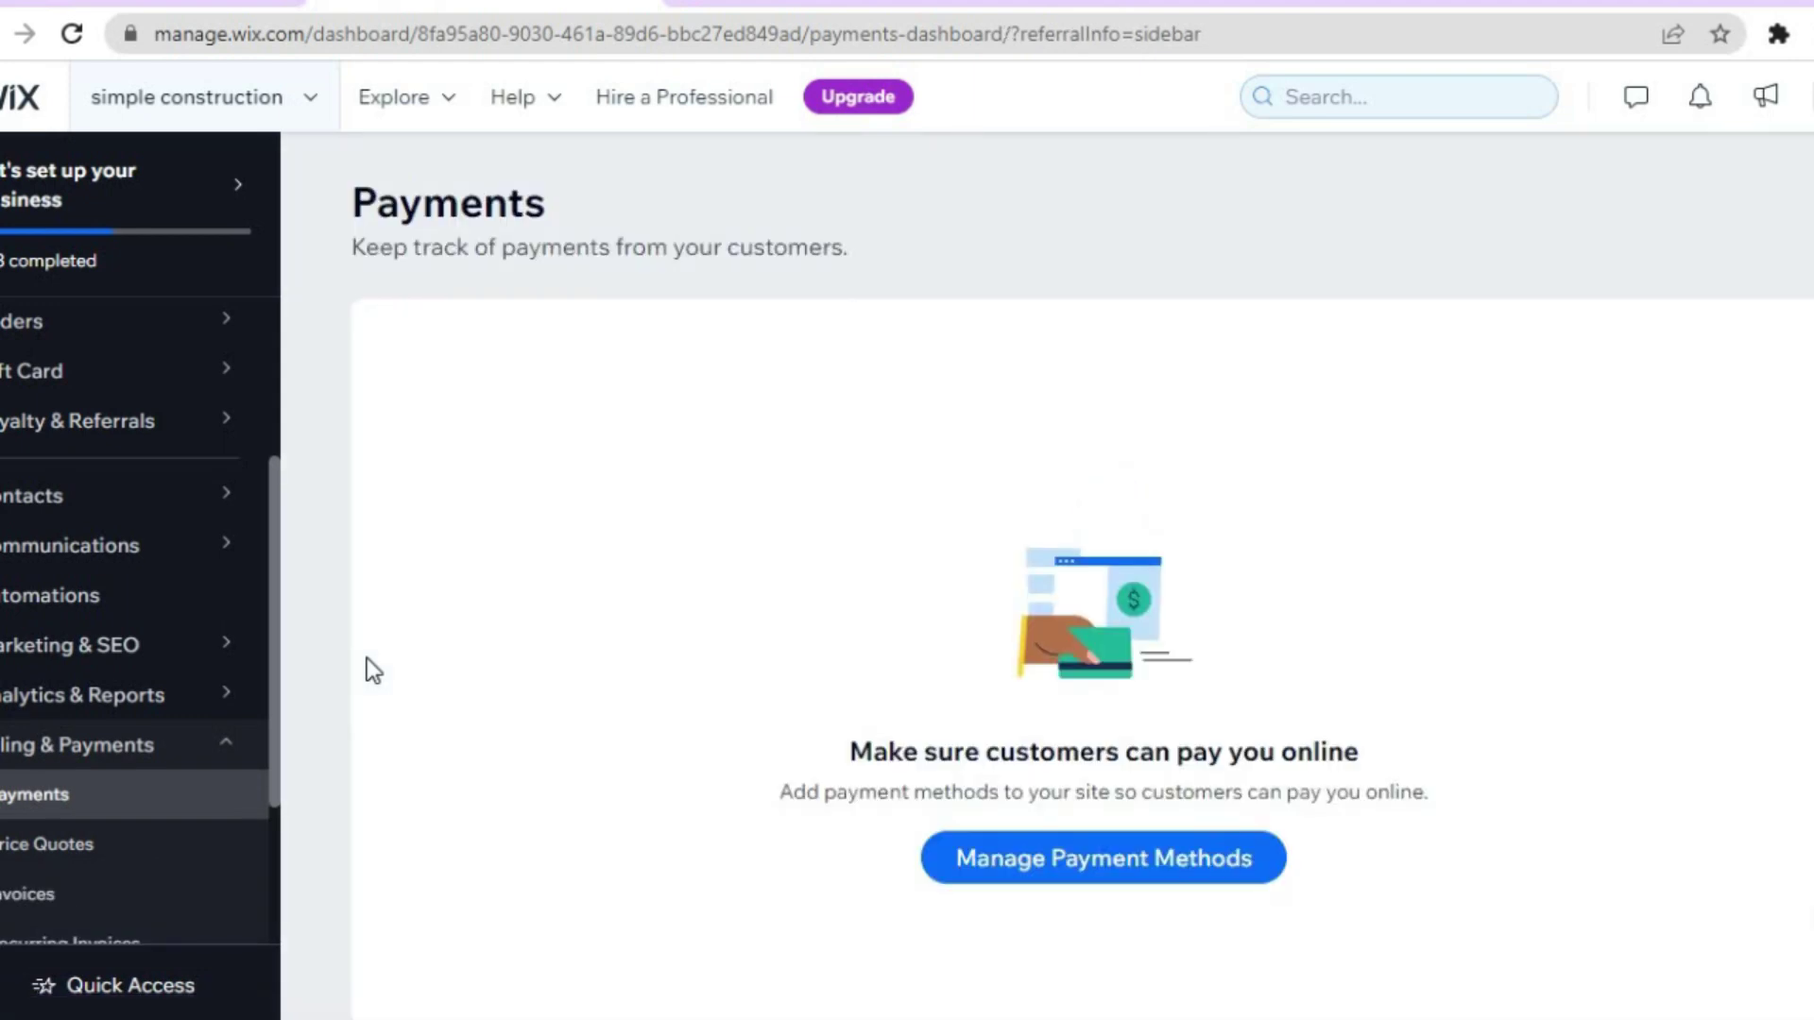
{"action": "left_click", "coordinate": [1065, 872]}
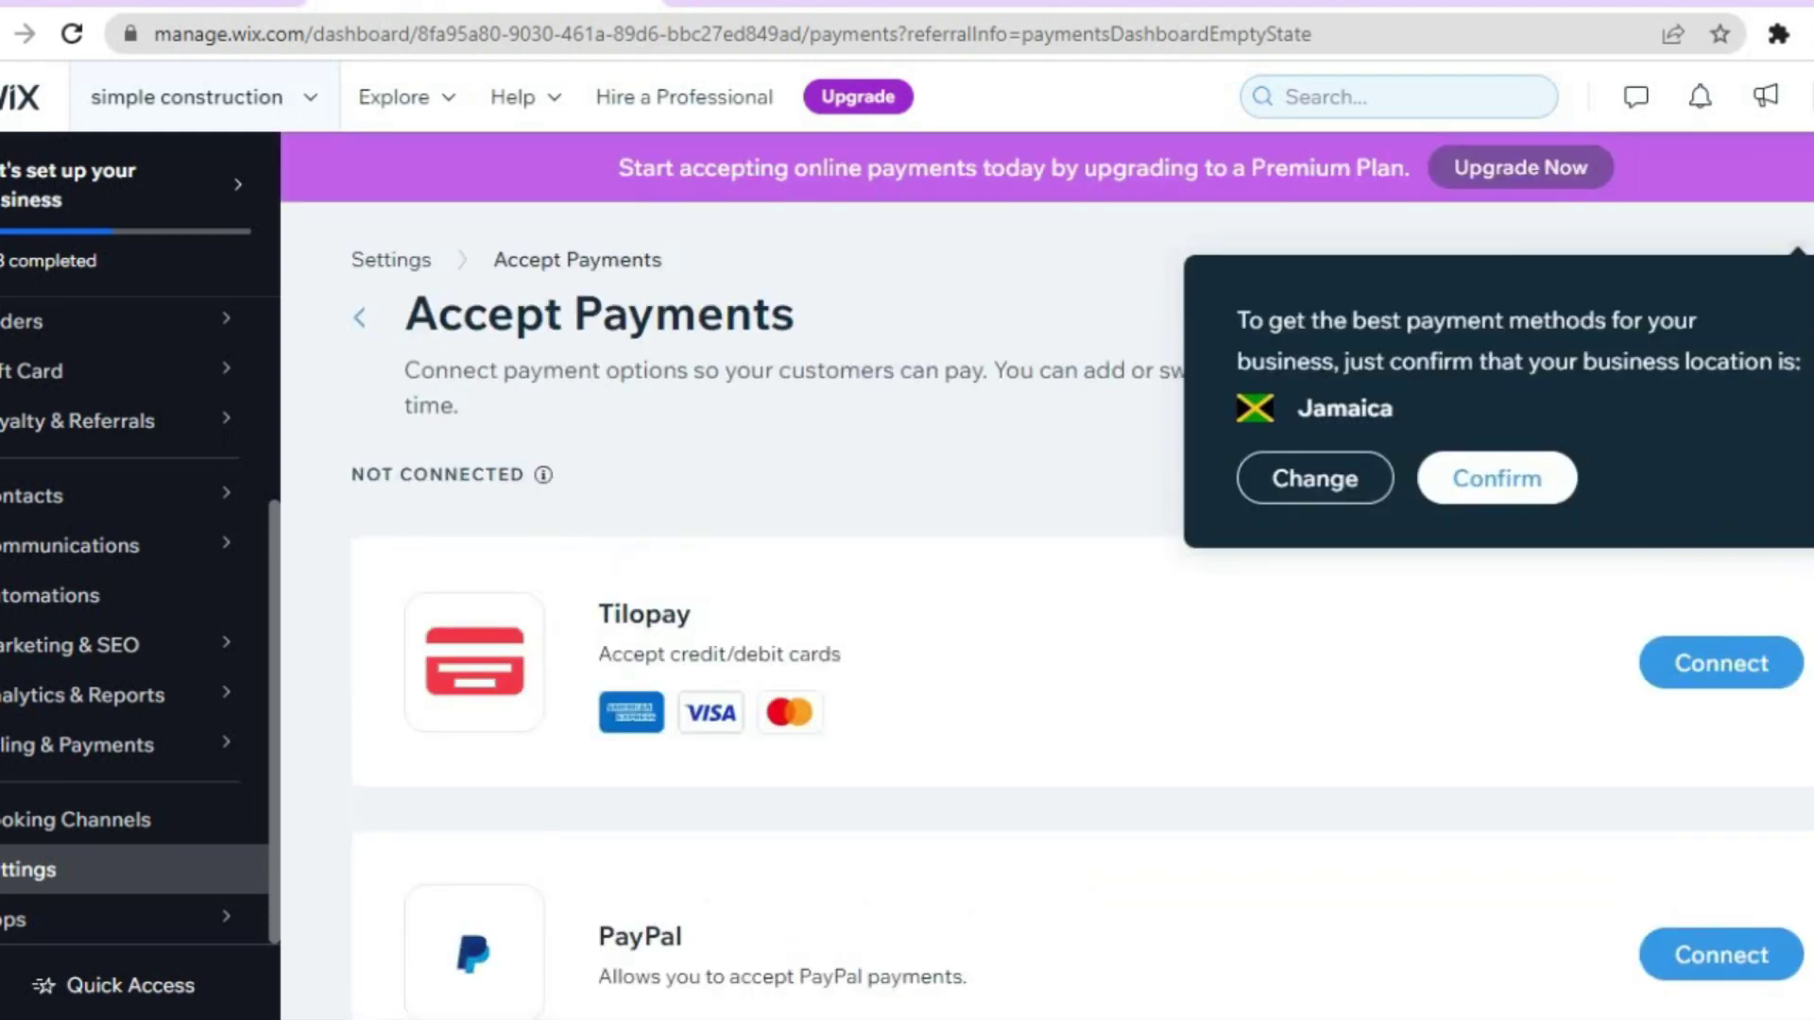
{"action": "key", "text": "Return"}
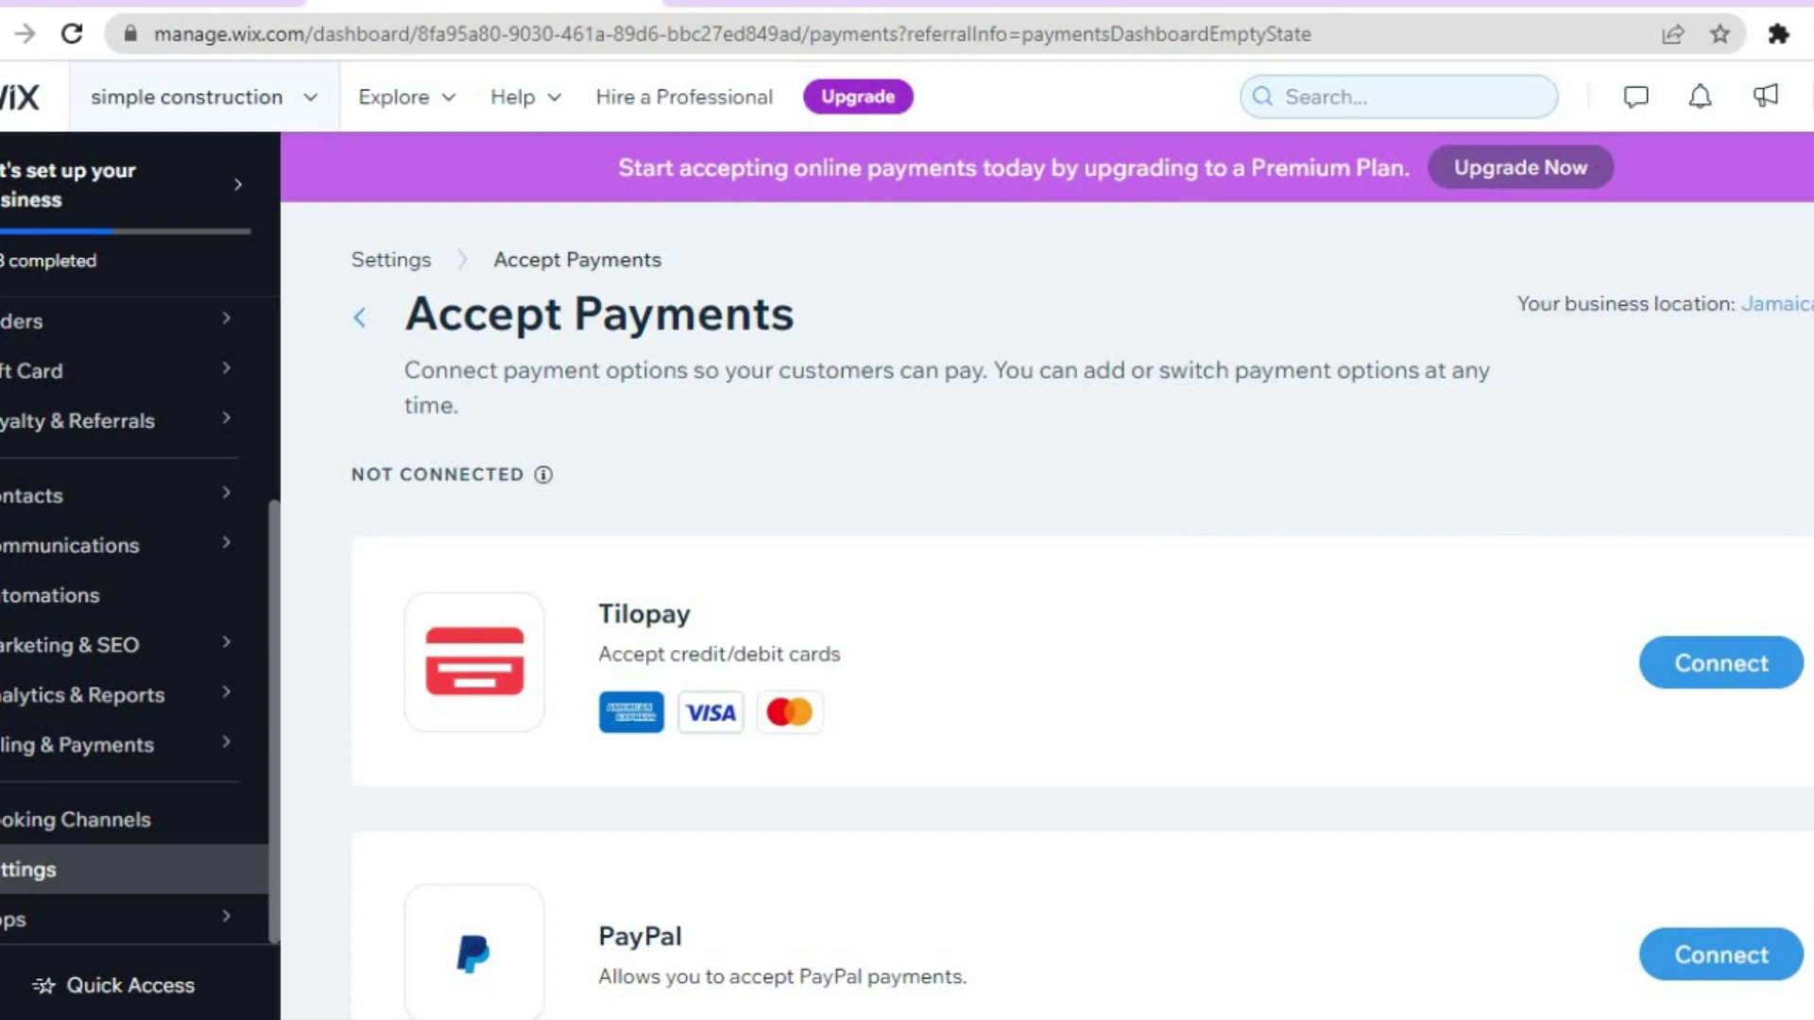
{"action": "scroll", "coordinate": [1083, 622], "scroll_direction": "down", "scroll_amount": 3}
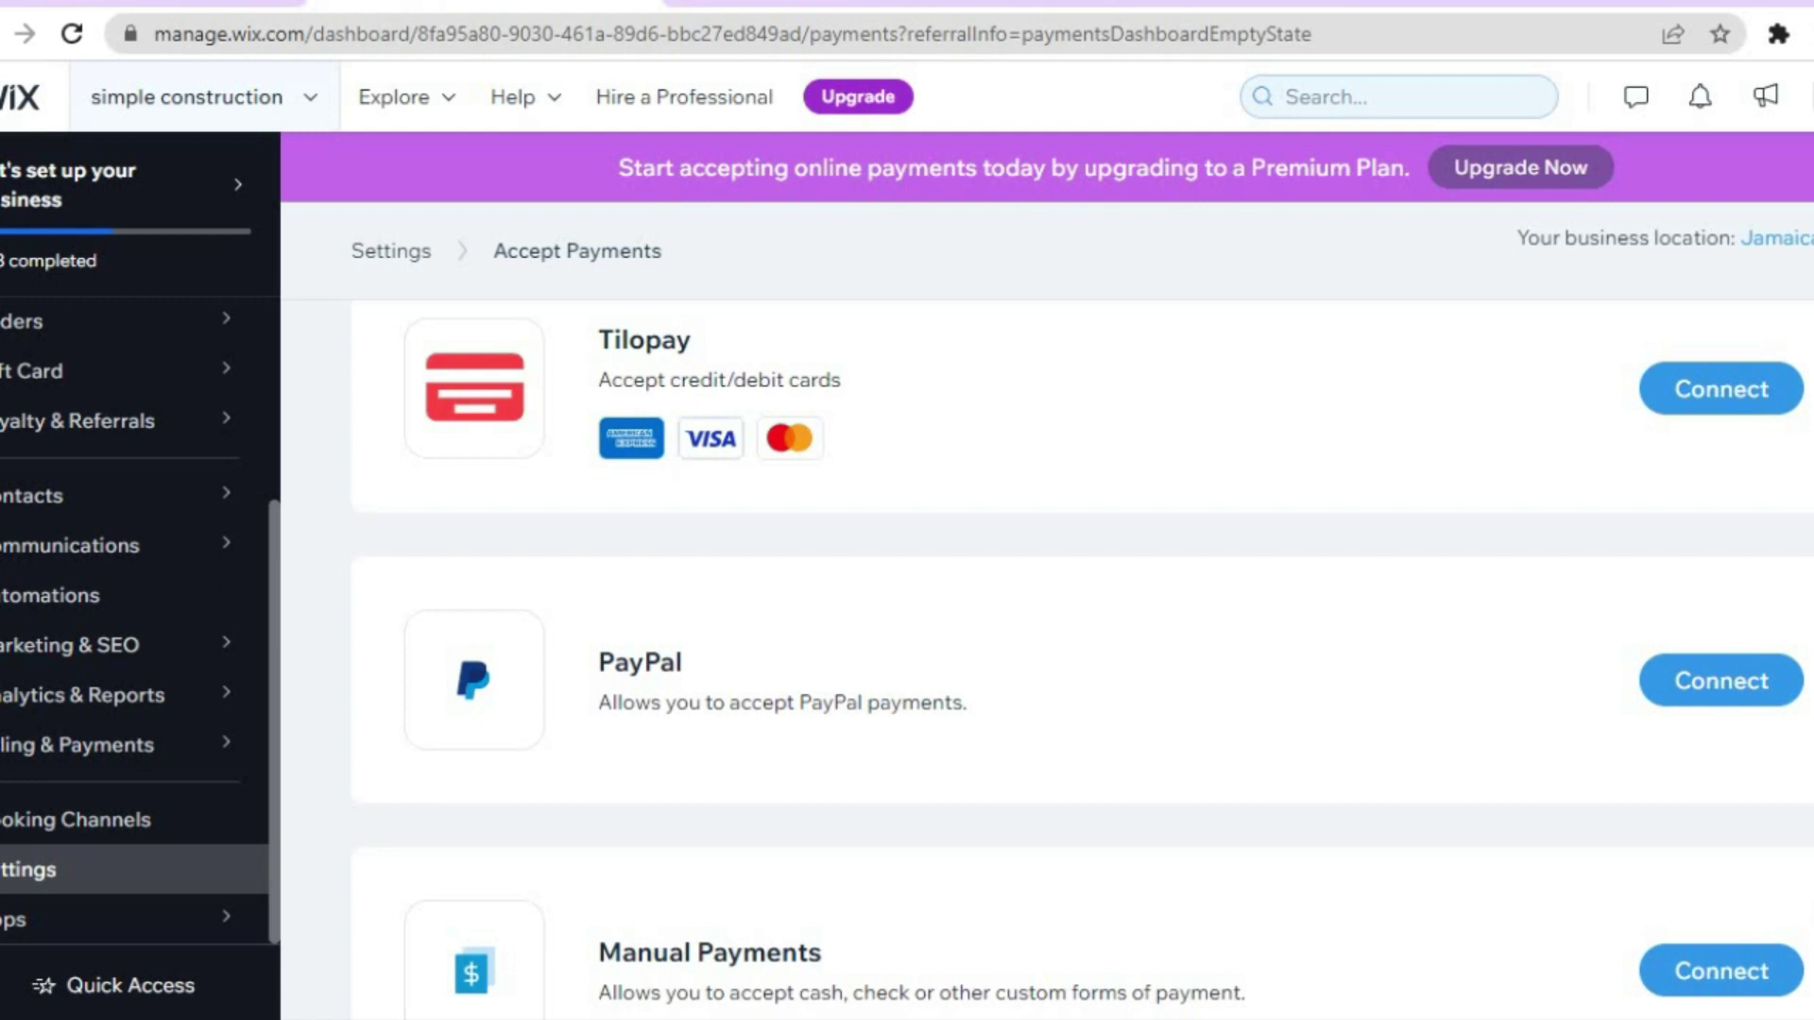
{"action": "scroll", "coordinate": [1083, 661], "scroll_direction": "down", "scroll_amount": 2}
{"action": "scroll", "coordinate": [1083, 661], "scroll_direction": "up", "scroll_amount": 5}
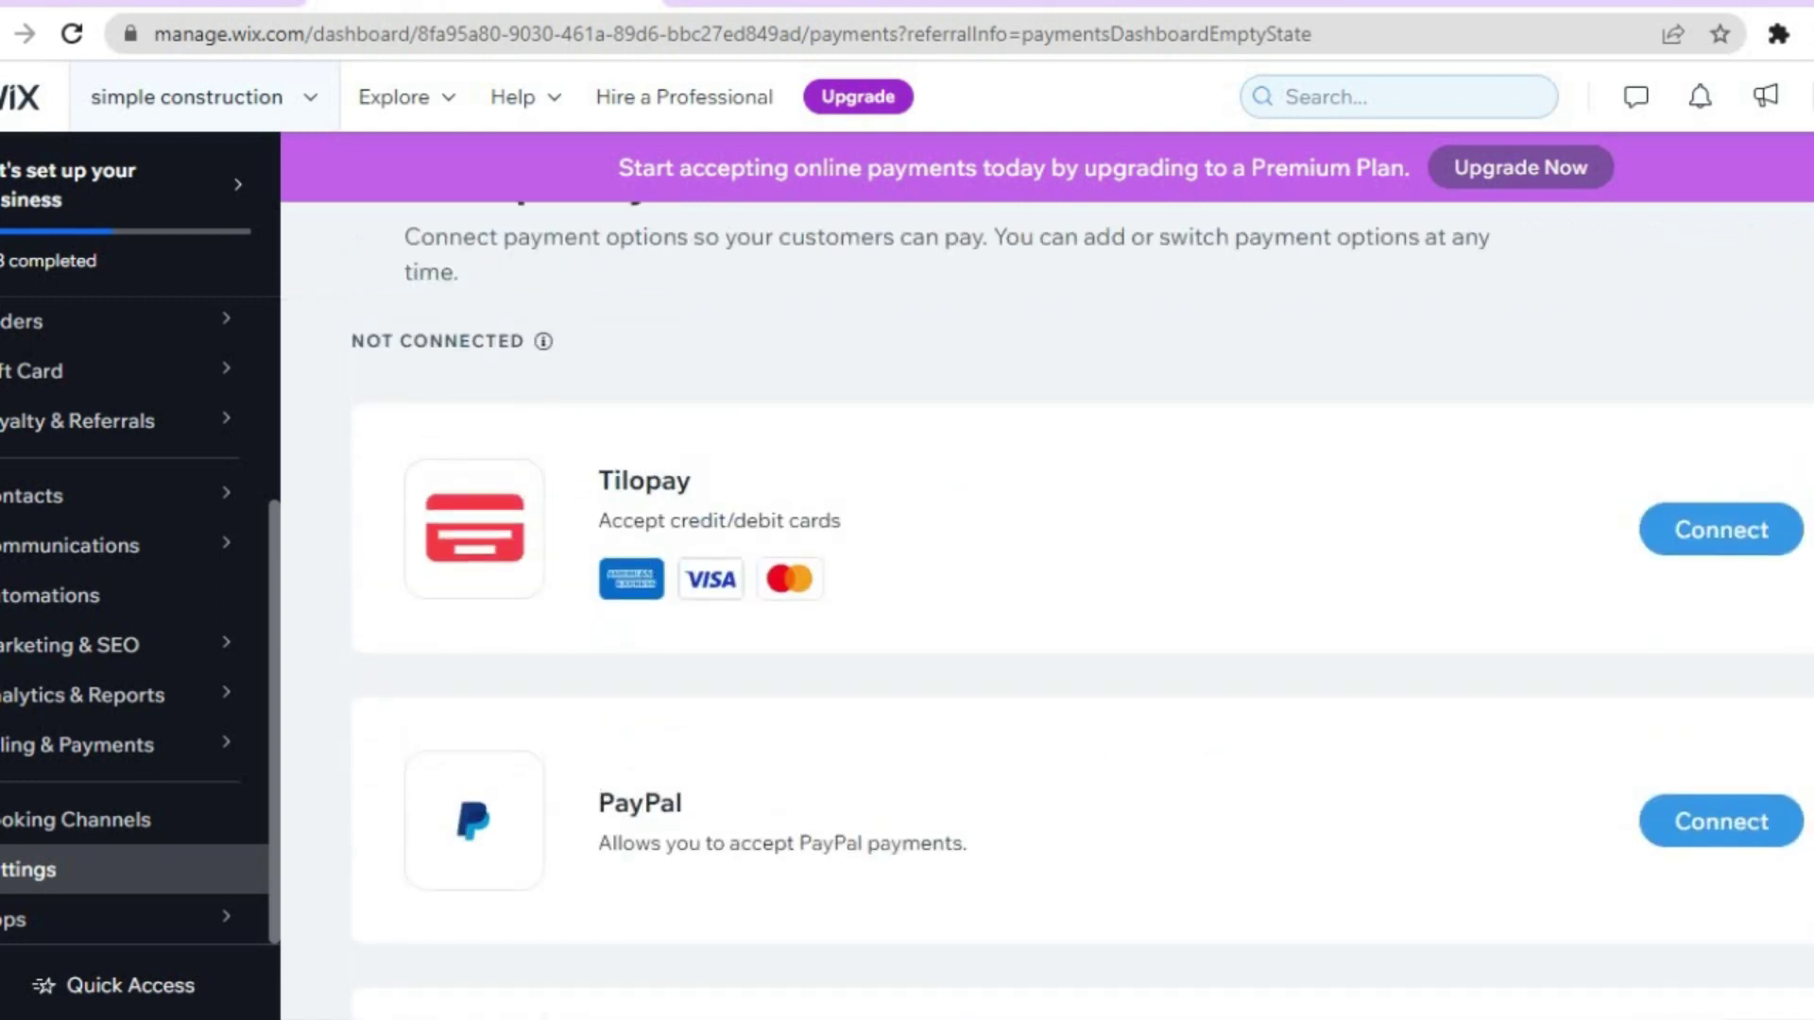
{"action": "scroll", "coordinate": [1082, 661], "scroll_direction": "down", "scroll_amount": 3}
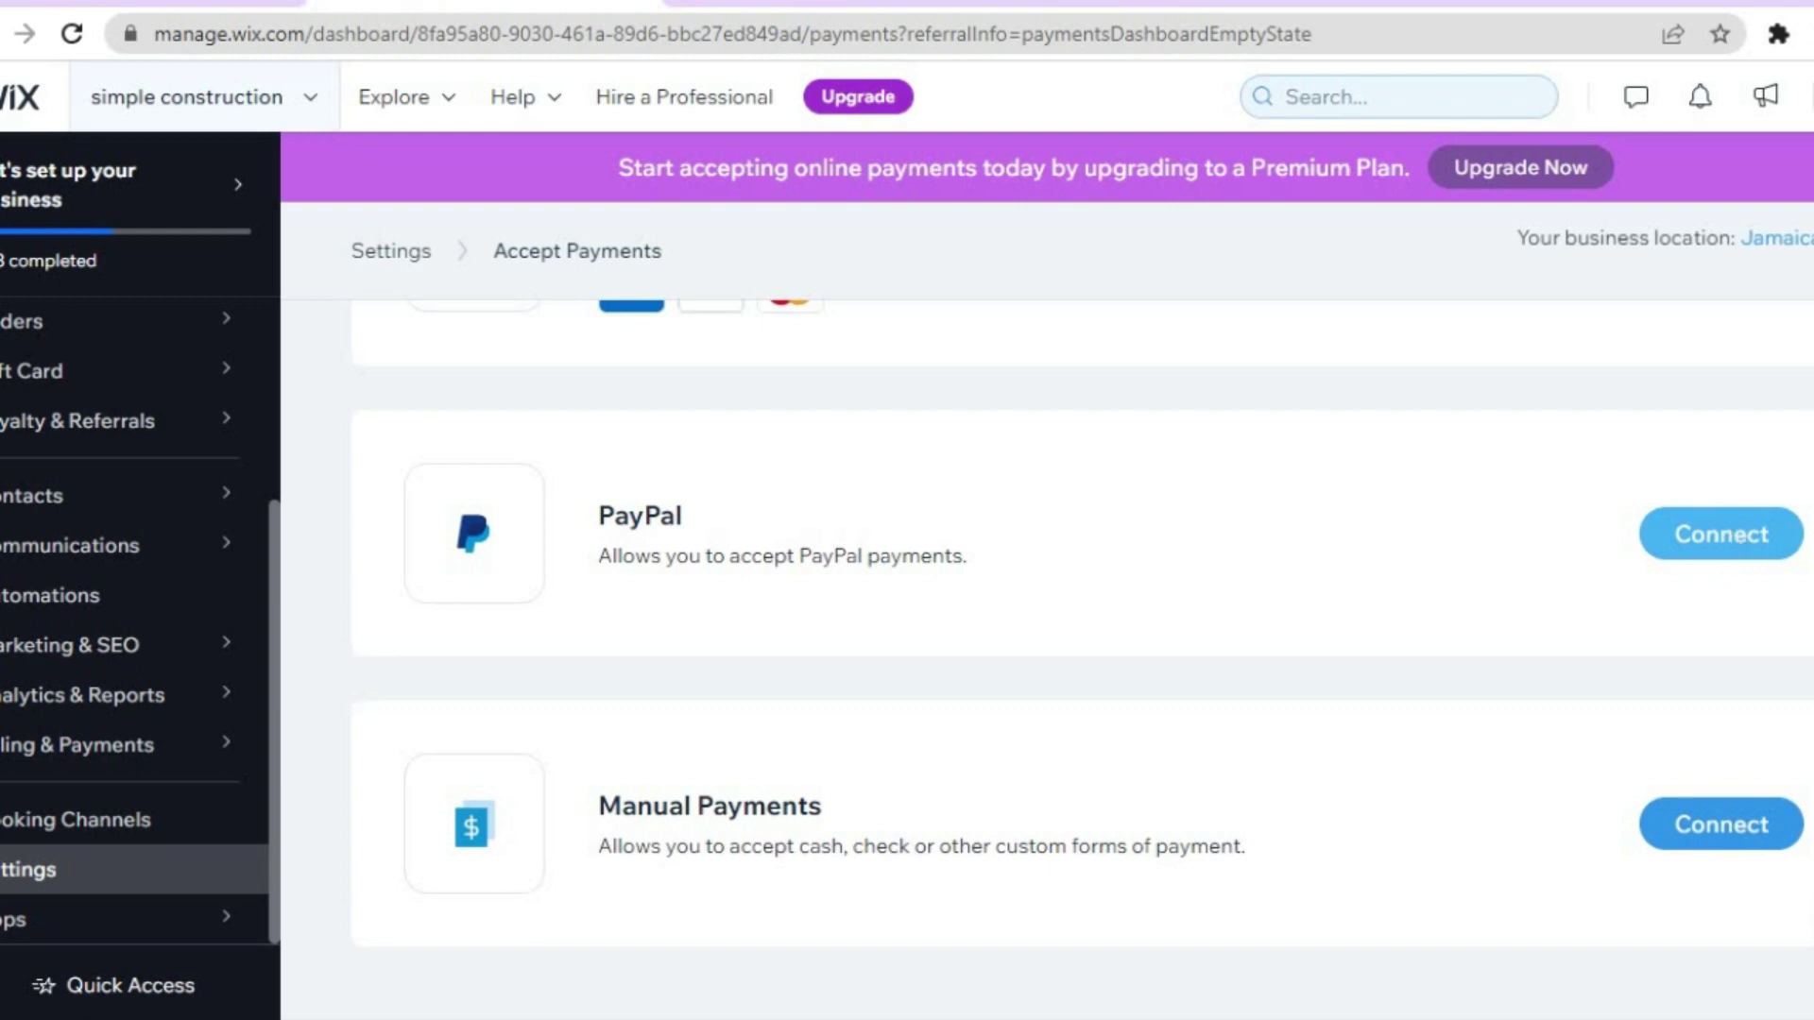
{"action": "scroll", "coordinate": [1082, 652], "scroll_direction": "down", "scroll_amount": 1}
{"action": "scroll", "coordinate": [1082, 651], "scroll_direction": "down", "scroll_amount": 1}
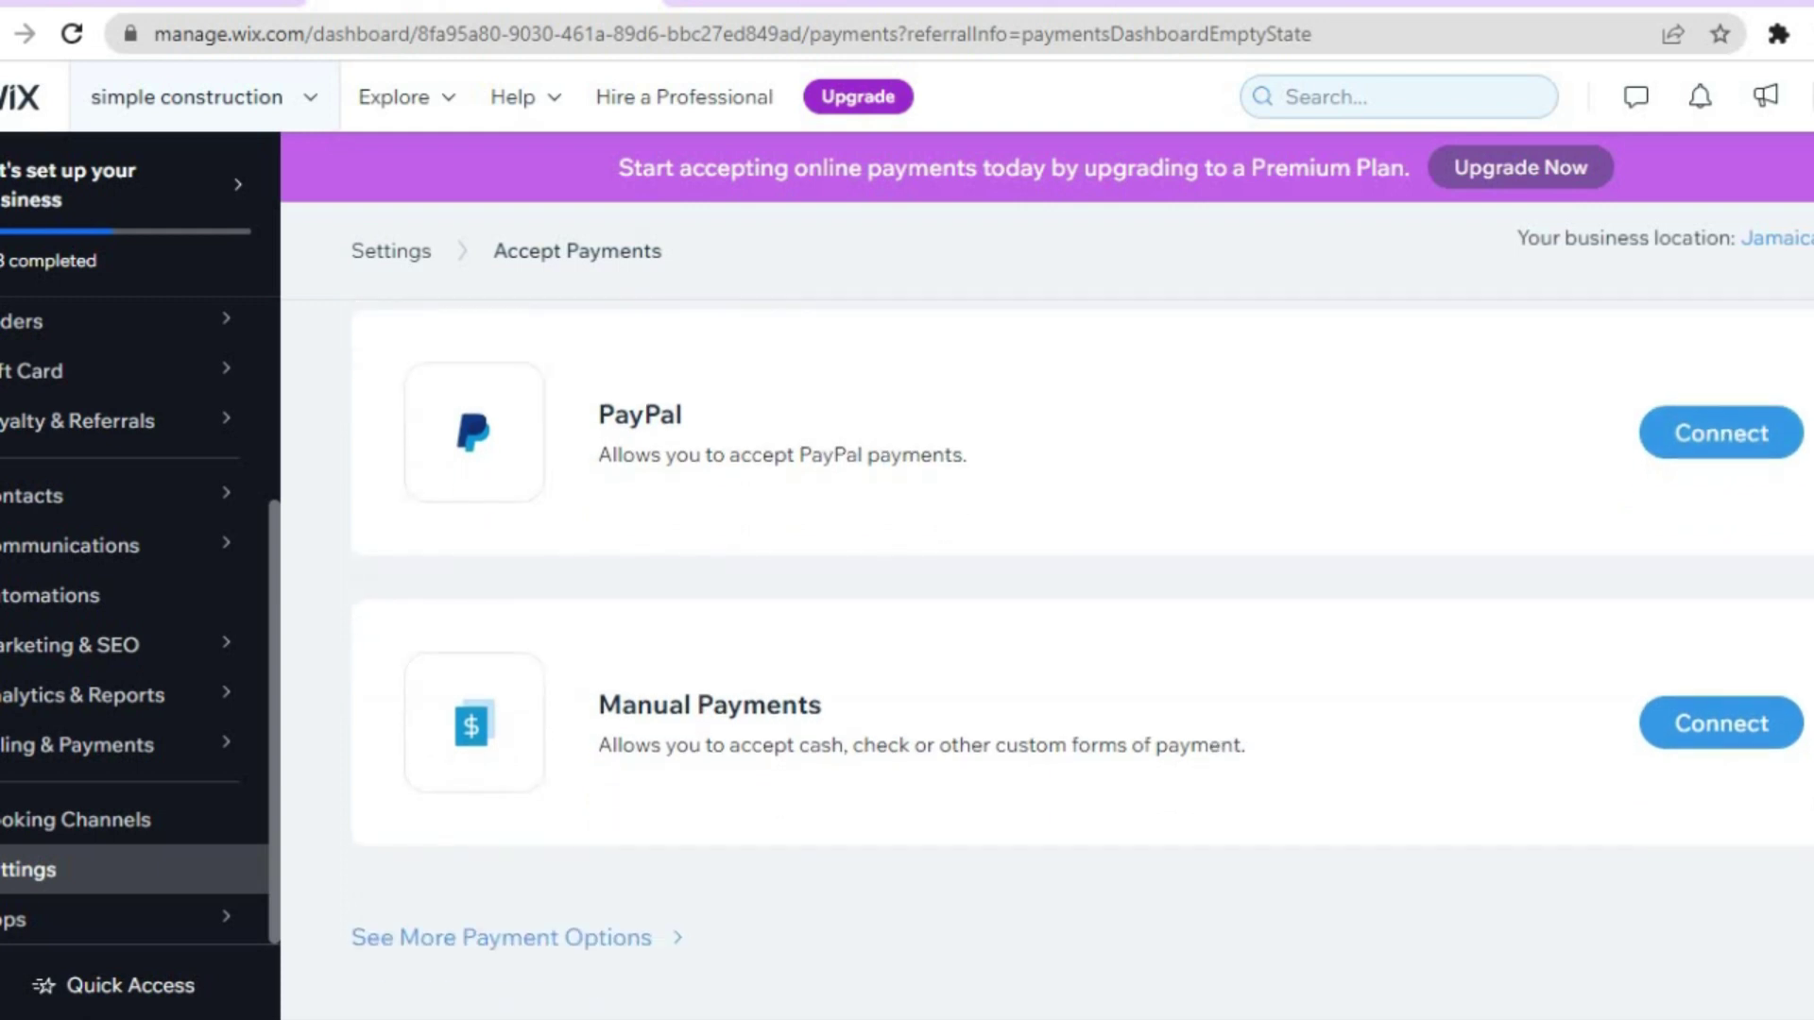
{"action": "scroll", "coordinate": [1082, 651], "scroll_direction": "up", "scroll_amount": 4}
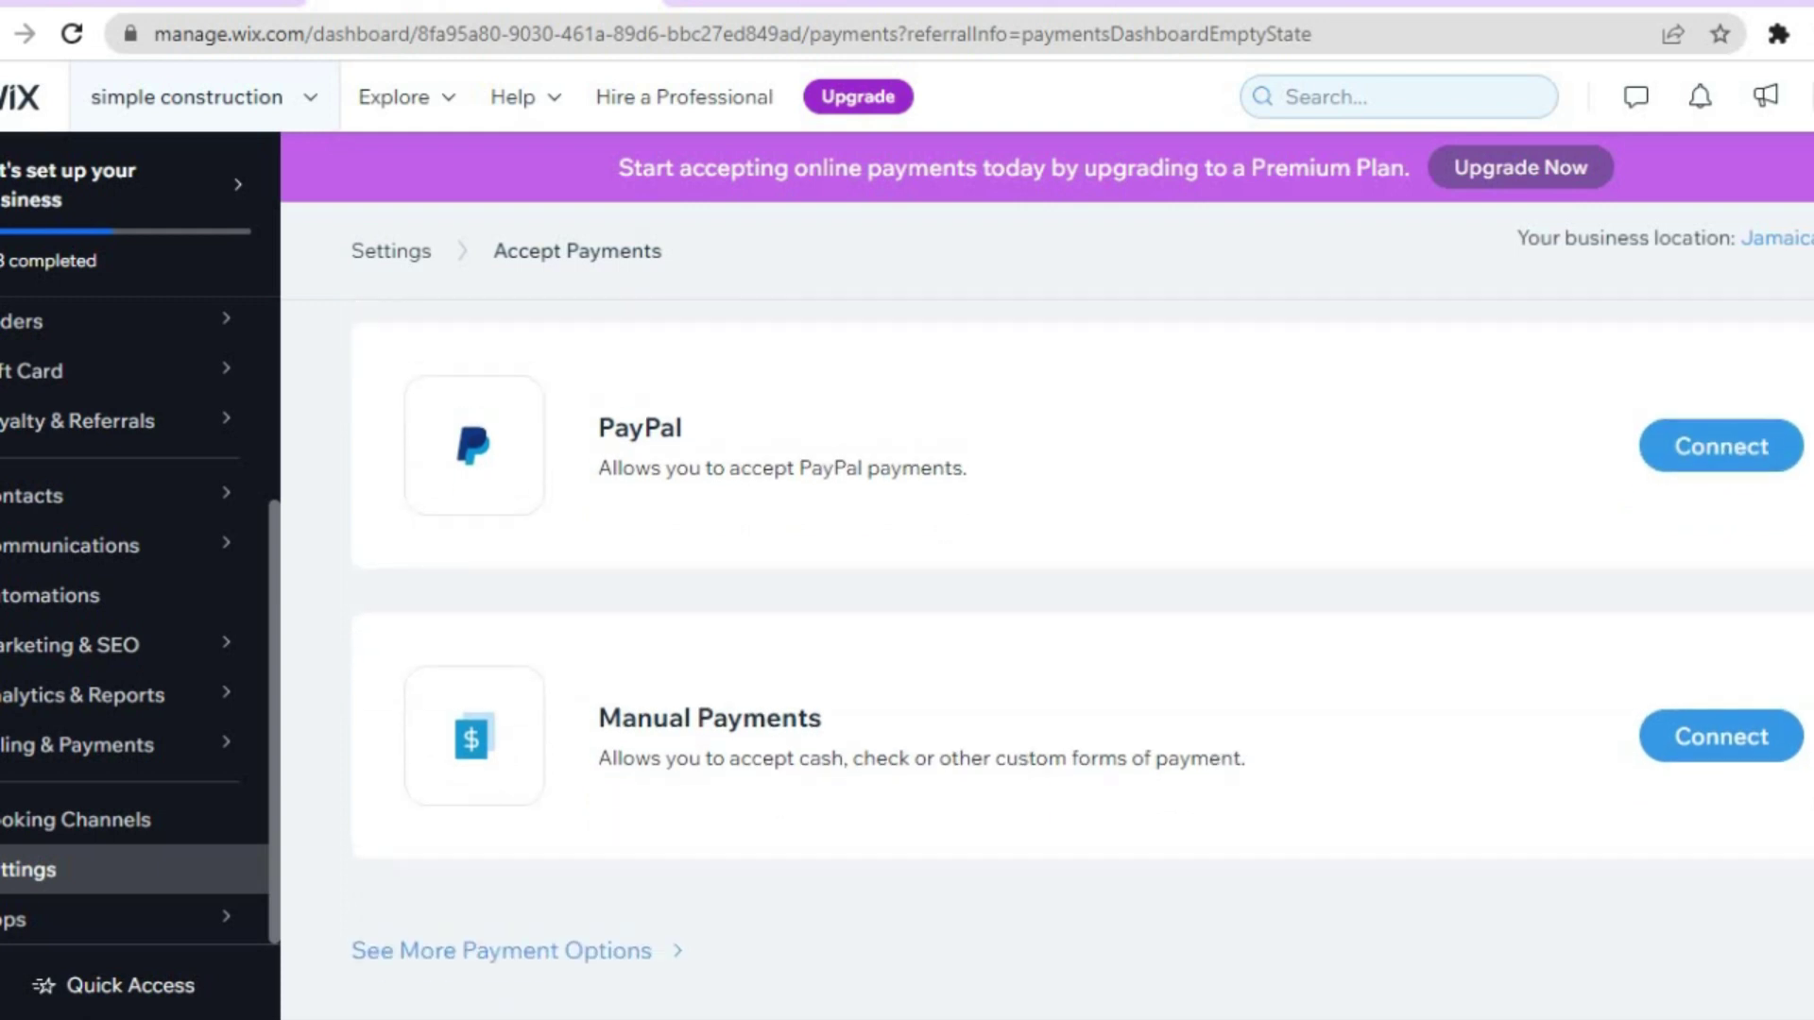
{"action": "scroll", "coordinate": [1082, 652], "scroll_direction": "up", "scroll_amount": 2}
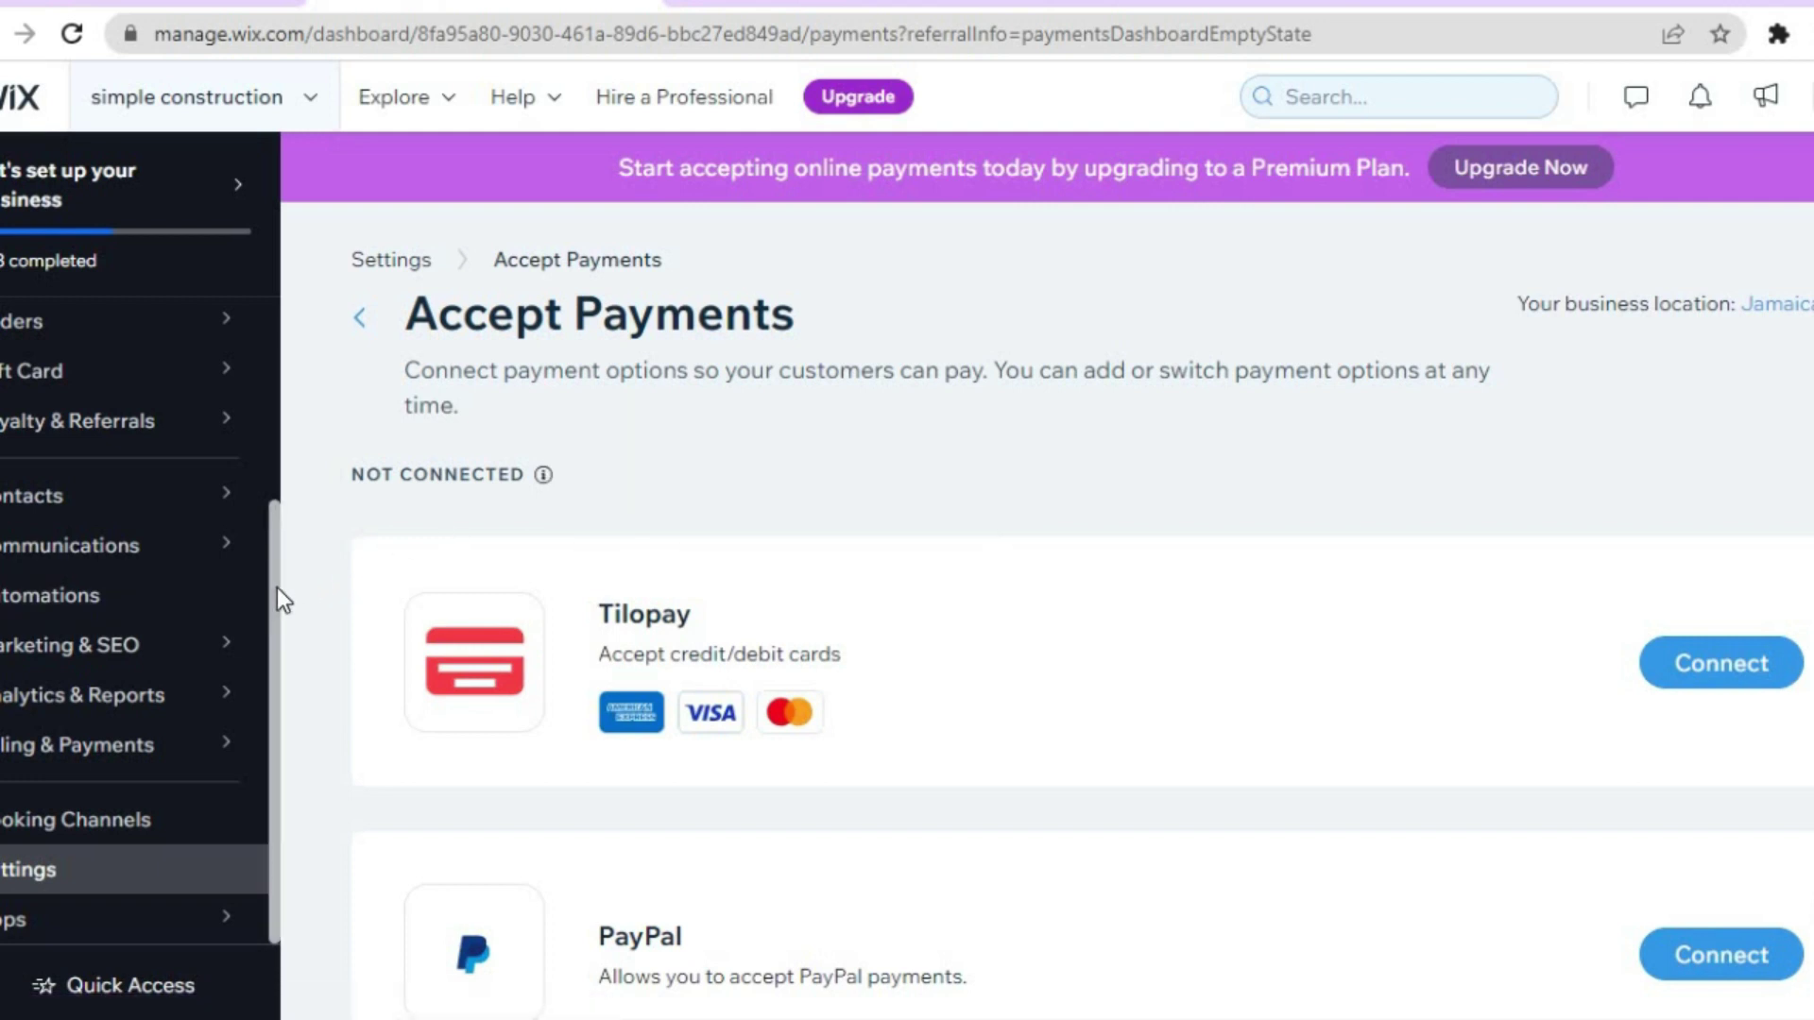
{"action": "left_click_drag", "start_coordinate": [276, 587], "coordinate": [276, 318]}
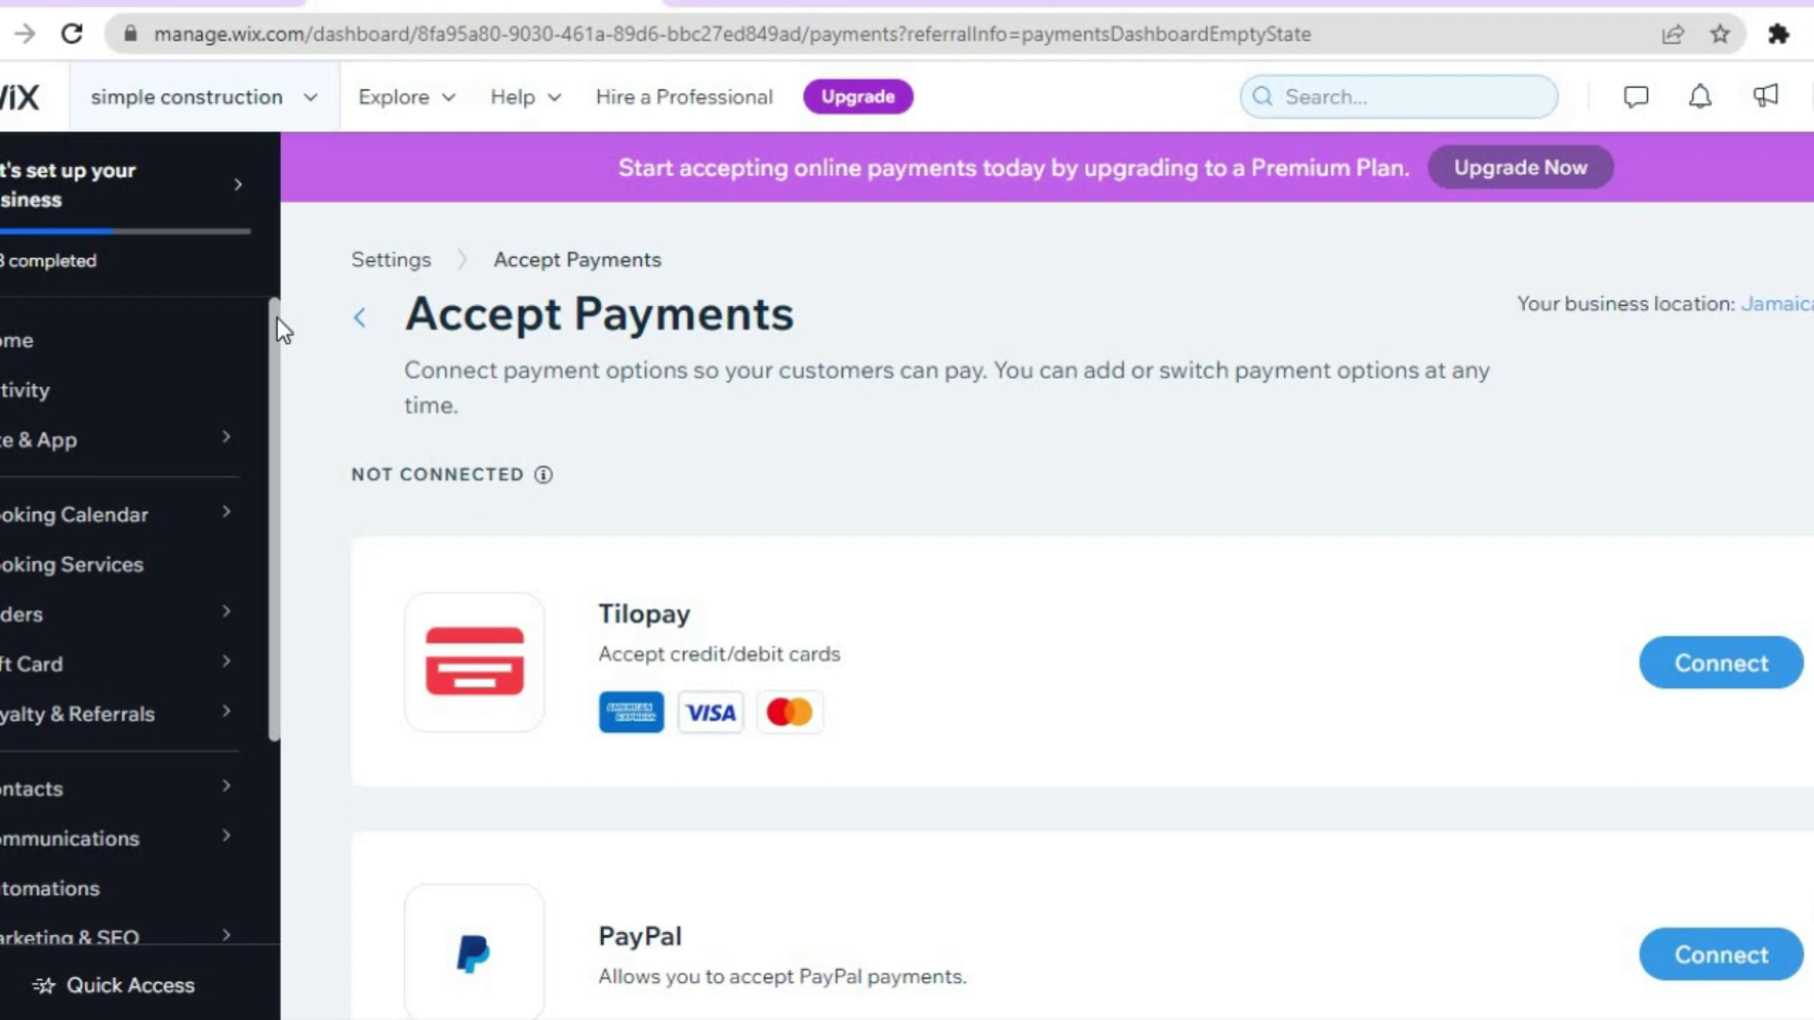
Return to the dashboard home and choose Design Site
{"action": "left_click", "coordinate": [133, 355]}
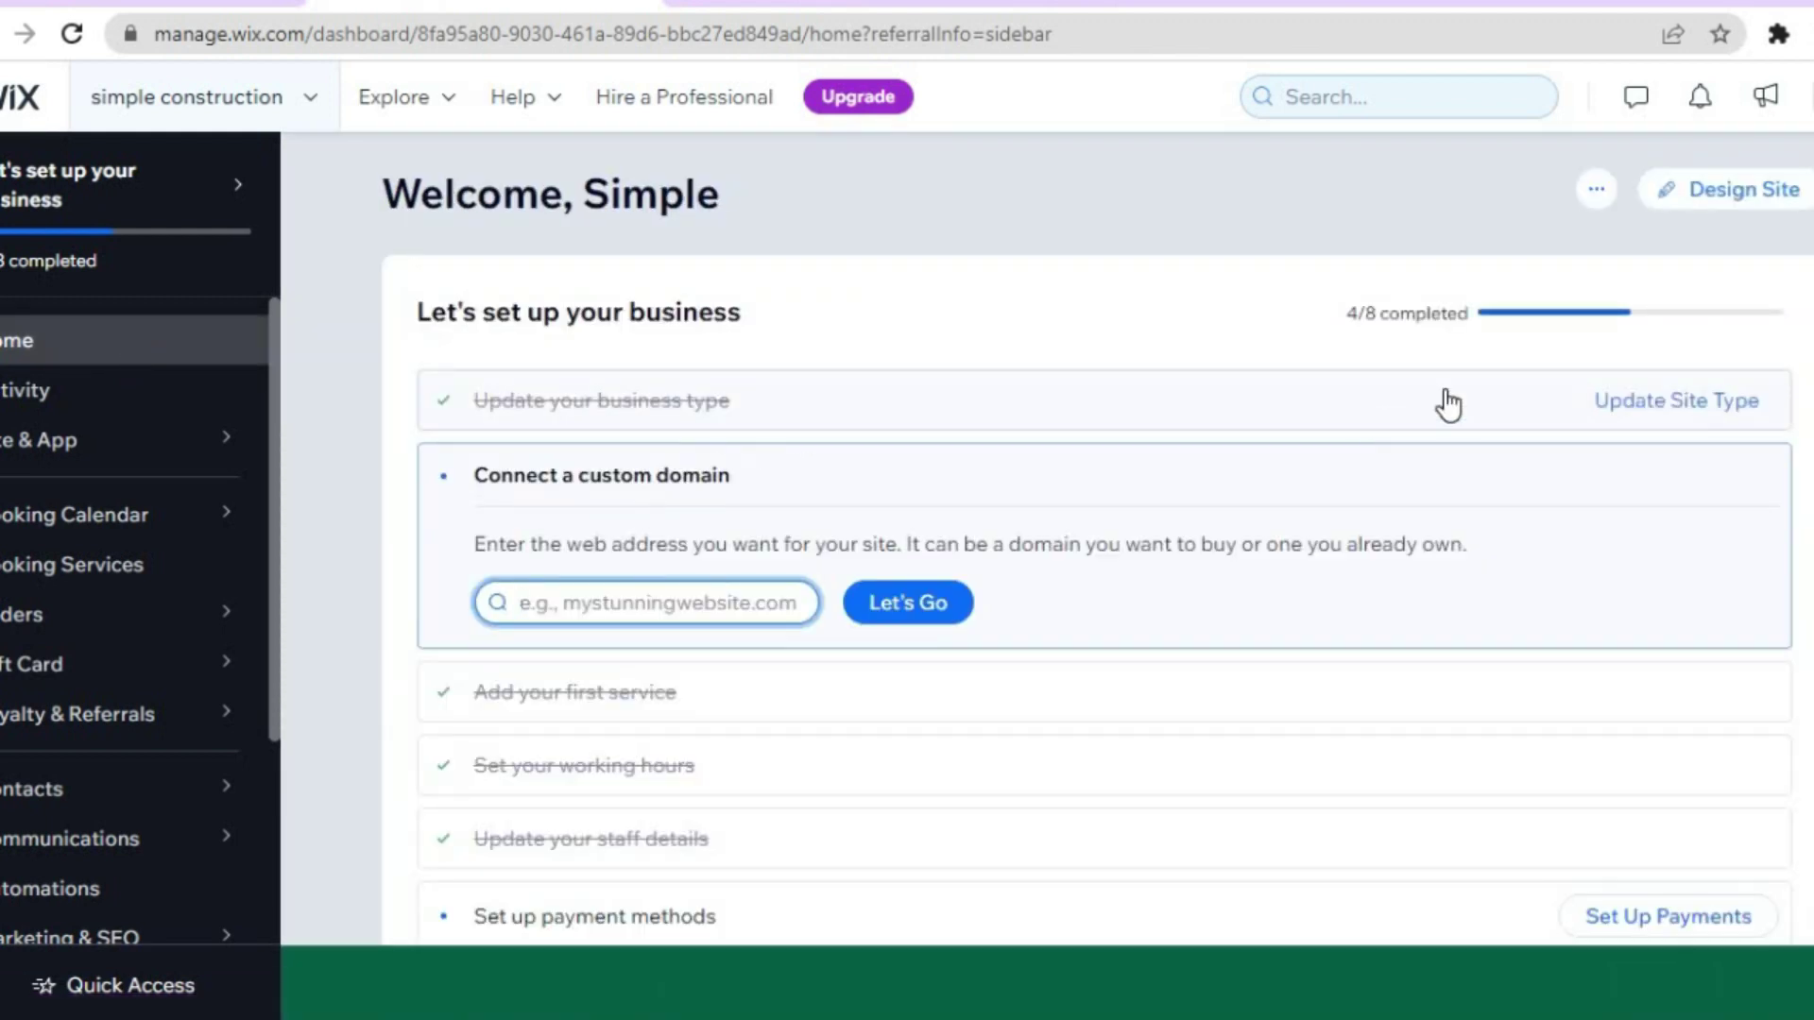
{"action": "left_click", "coordinate": [1718, 203]}
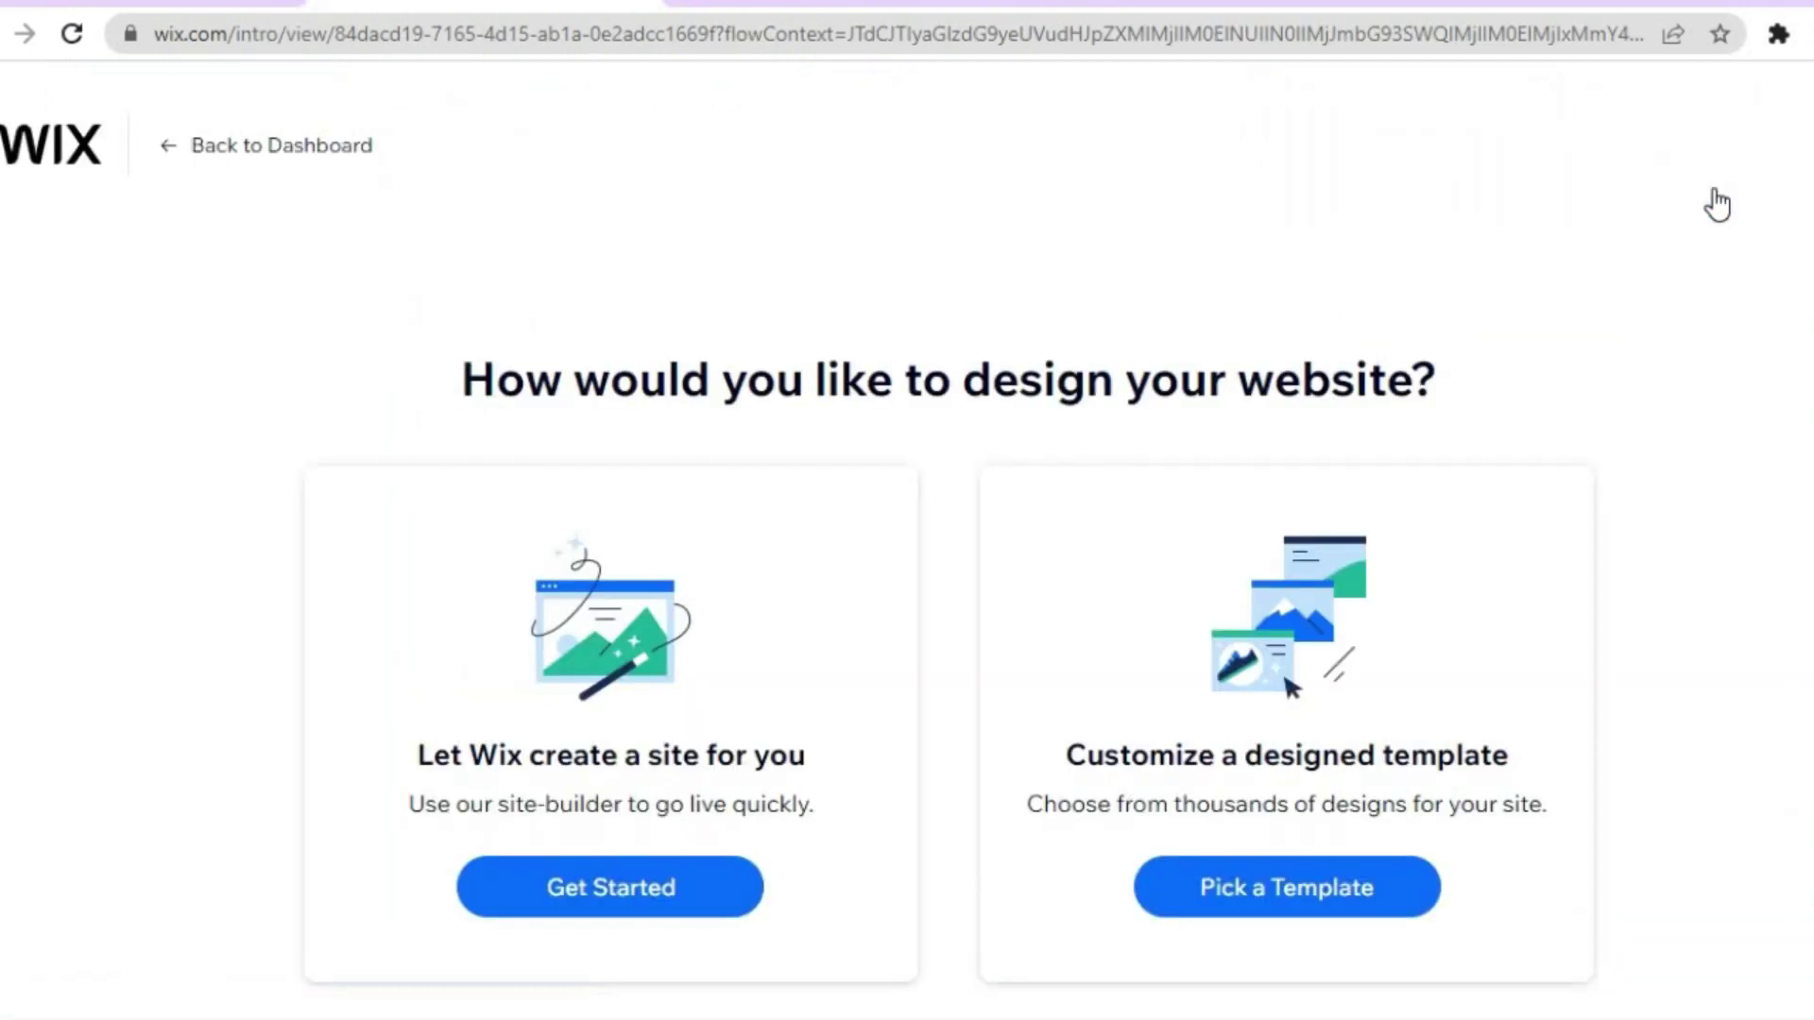
Choose to start from a template and scroll through the Construction Company template results
{"action": "left_click", "coordinate": [1297, 889]}
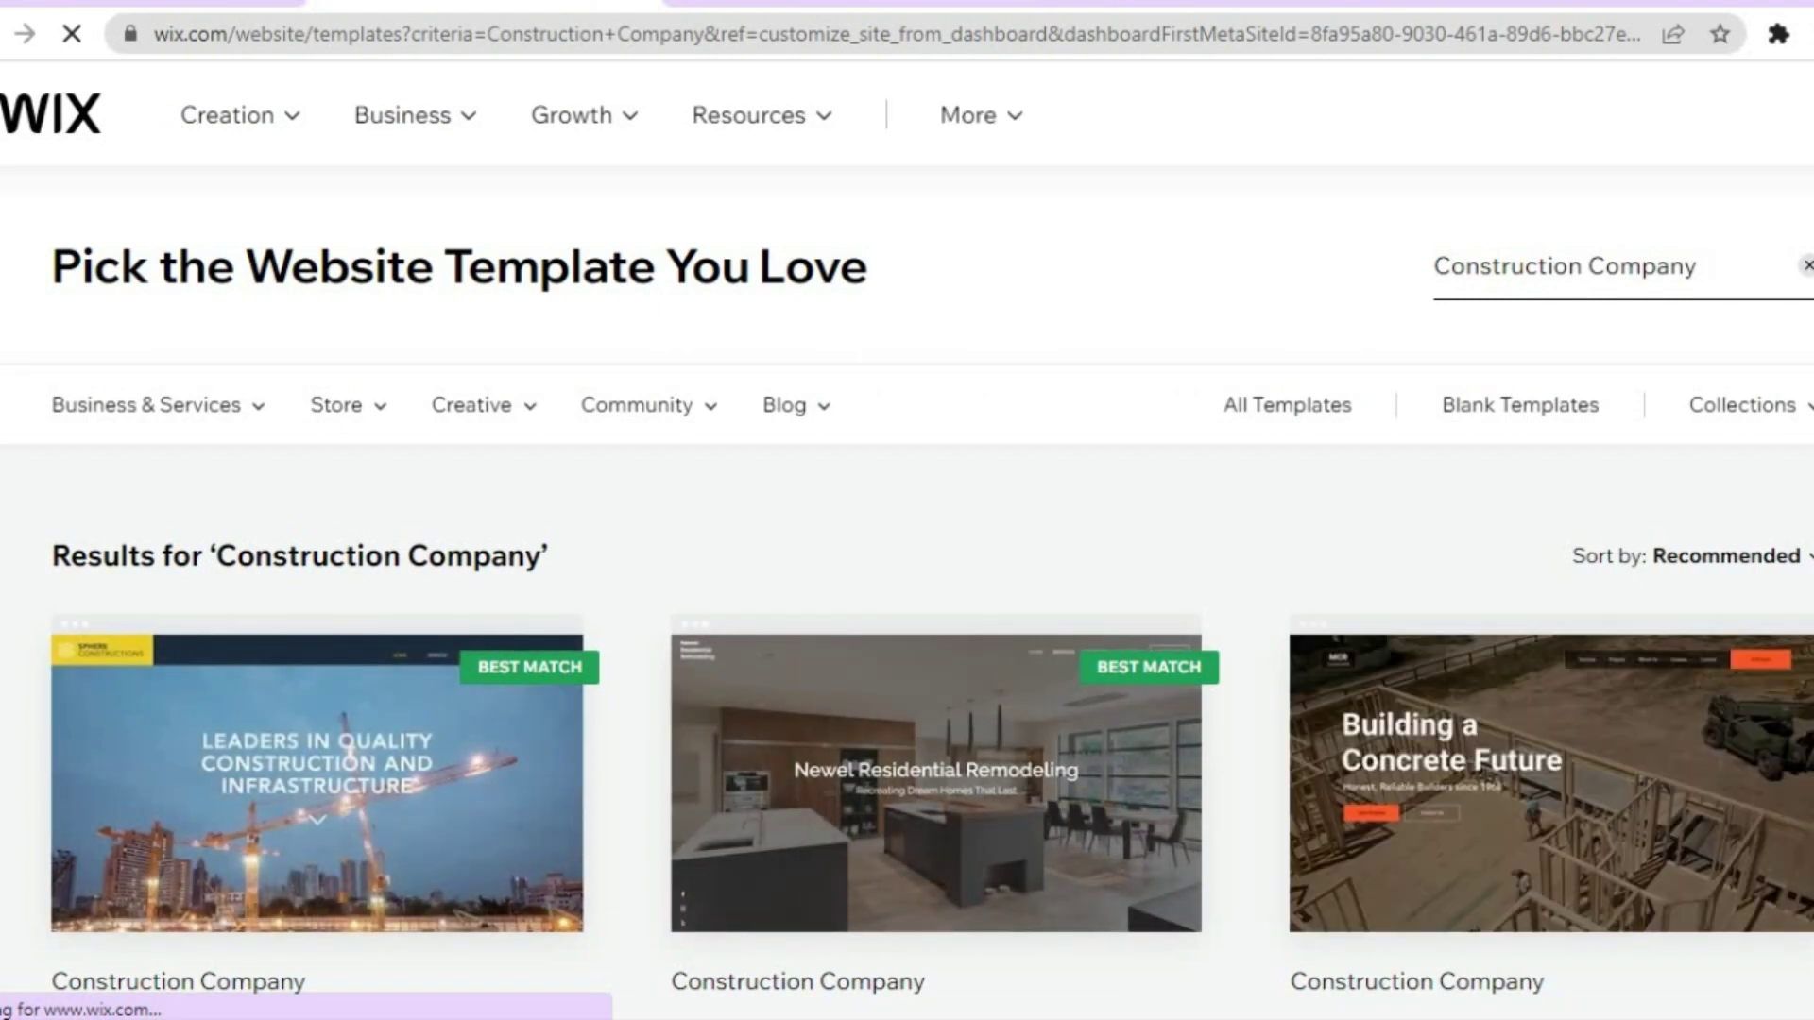
{"action": "scroll", "coordinate": [907, 539], "scroll_direction": "down", "scroll_amount": 2}
{"action": "scroll", "coordinate": [907, 539], "scroll_direction": "down", "scroll_amount": 2}
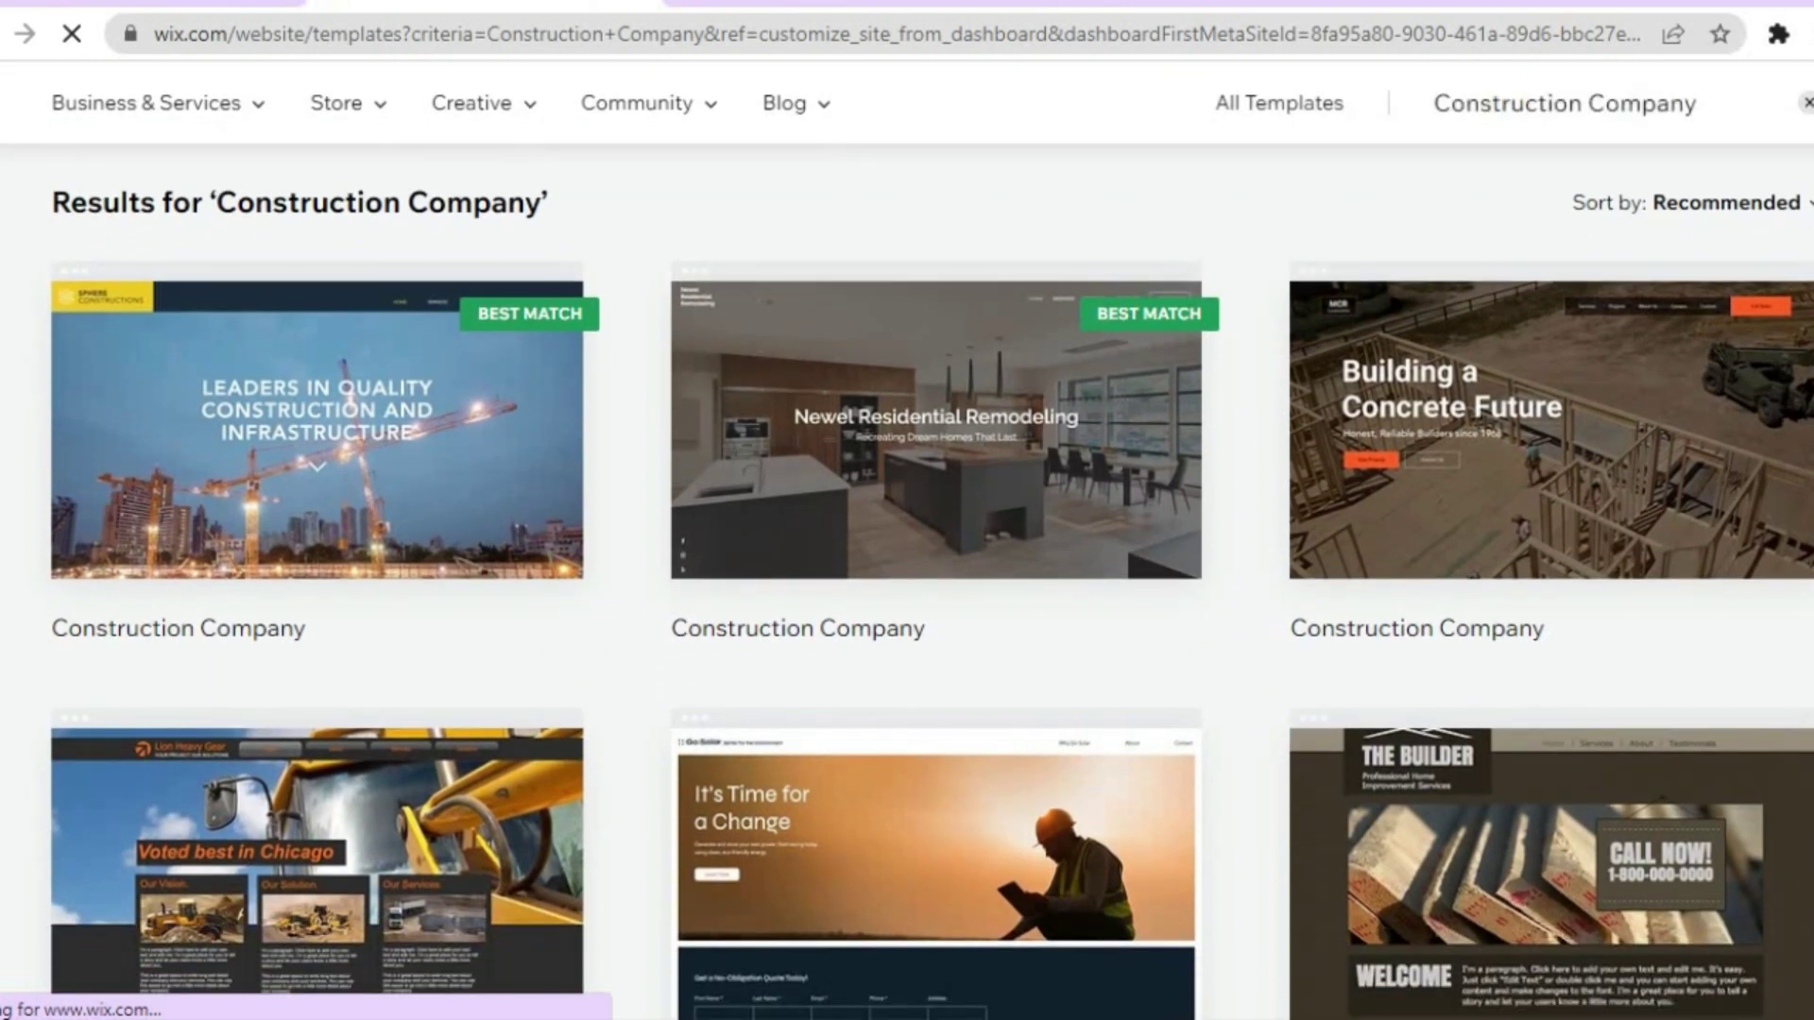
{"action": "scroll", "coordinate": [907, 581], "scroll_direction": "down", "scroll_amount": 8}
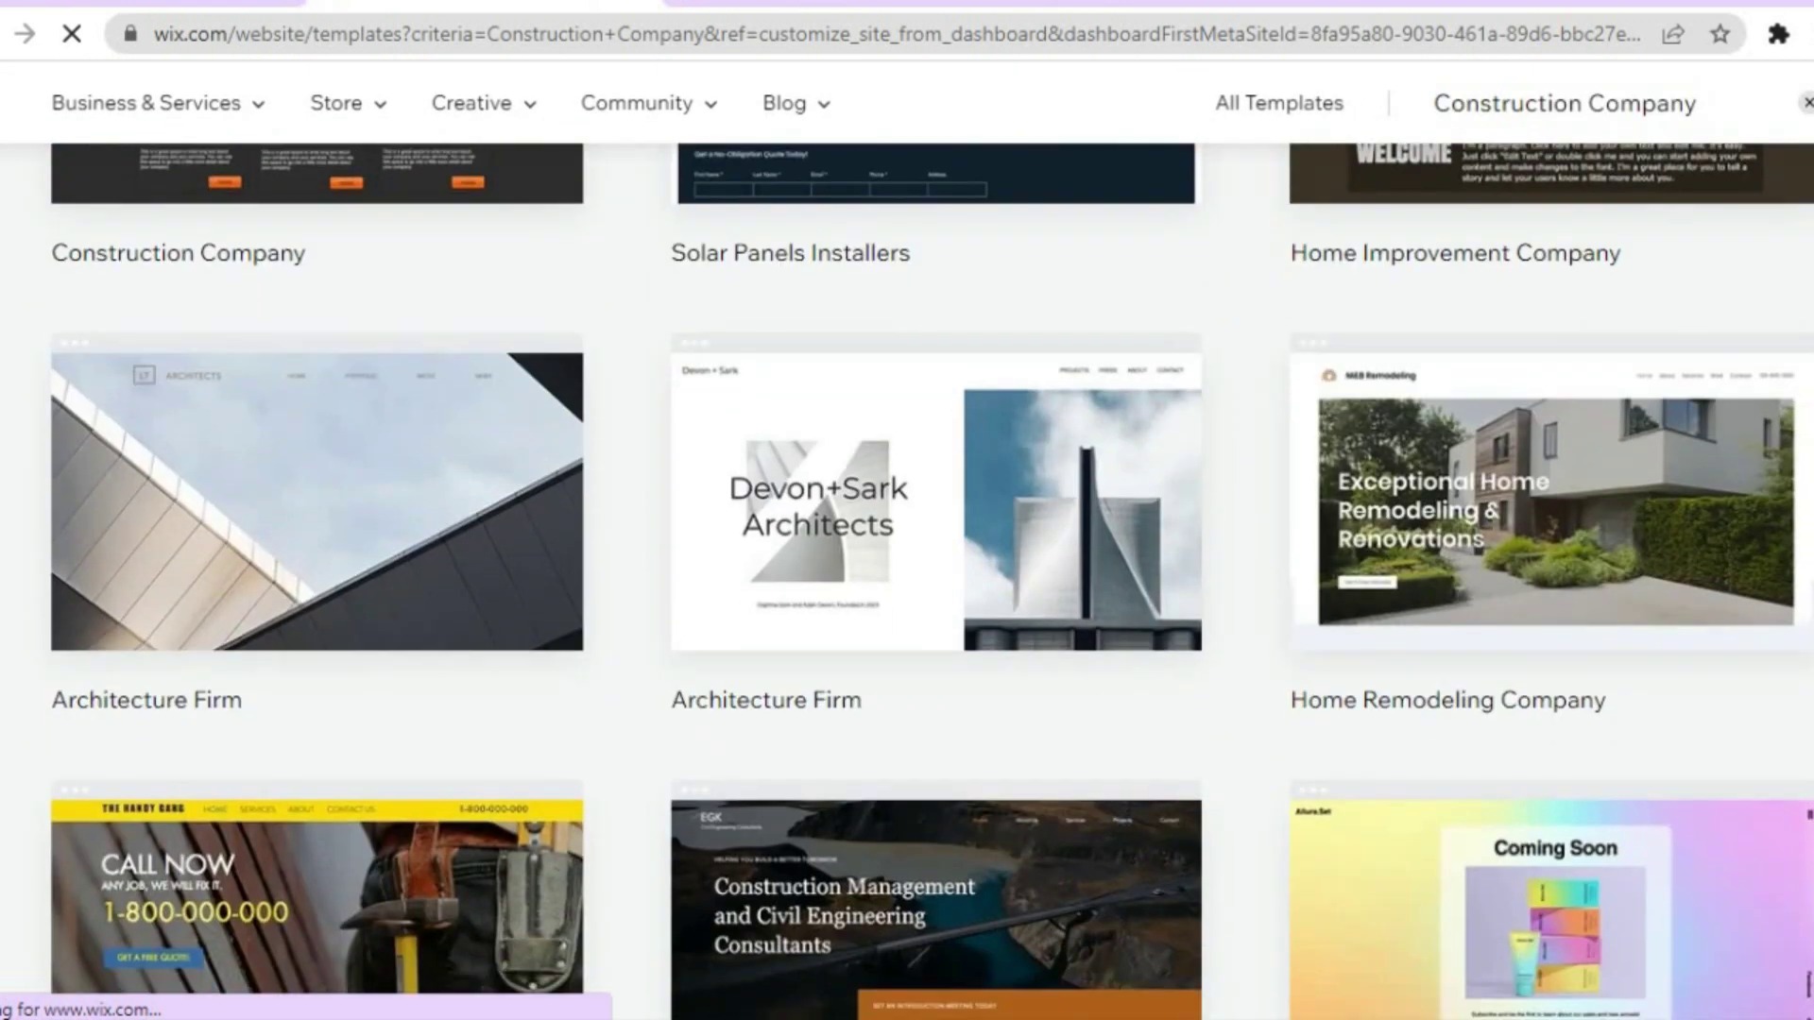
{"action": "scroll", "coordinate": [907, 581], "scroll_direction": "down", "scroll_amount": 6}
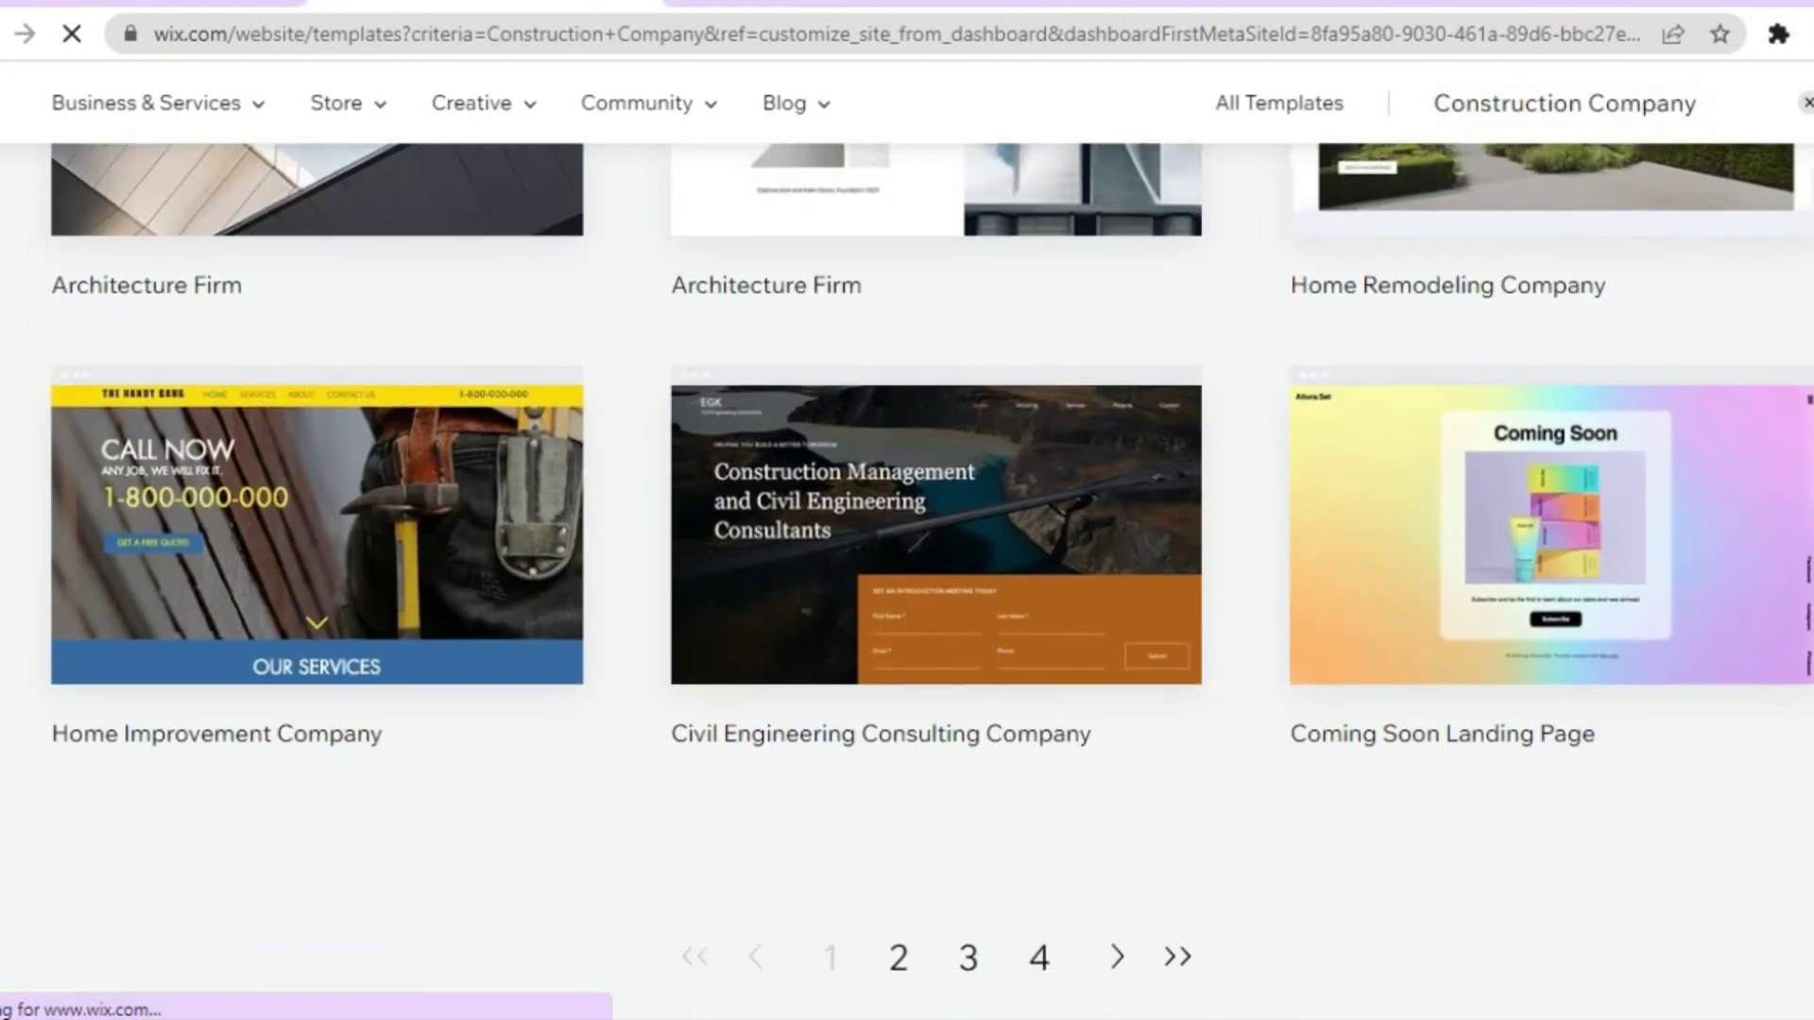
{"action": "scroll", "coordinate": [907, 581], "scroll_direction": "up", "scroll_amount": 8}
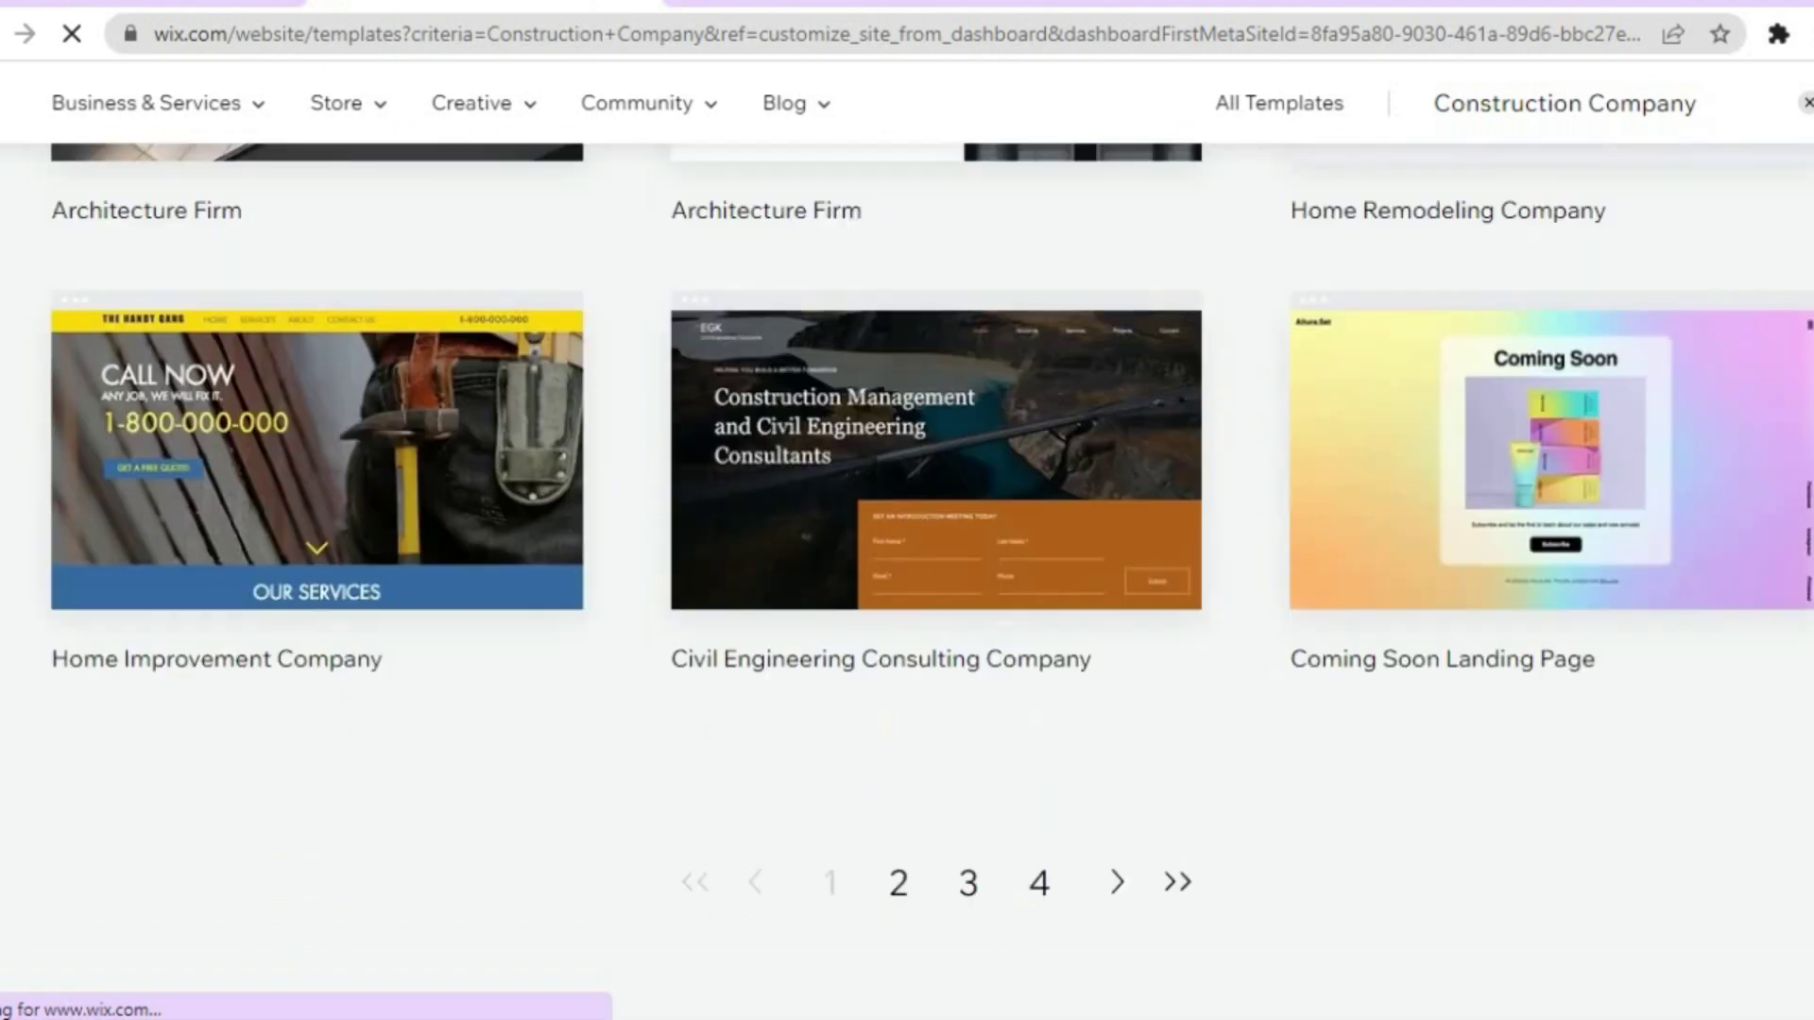
{"action": "scroll", "coordinate": [907, 581], "scroll_direction": "up", "scroll_amount": 6}
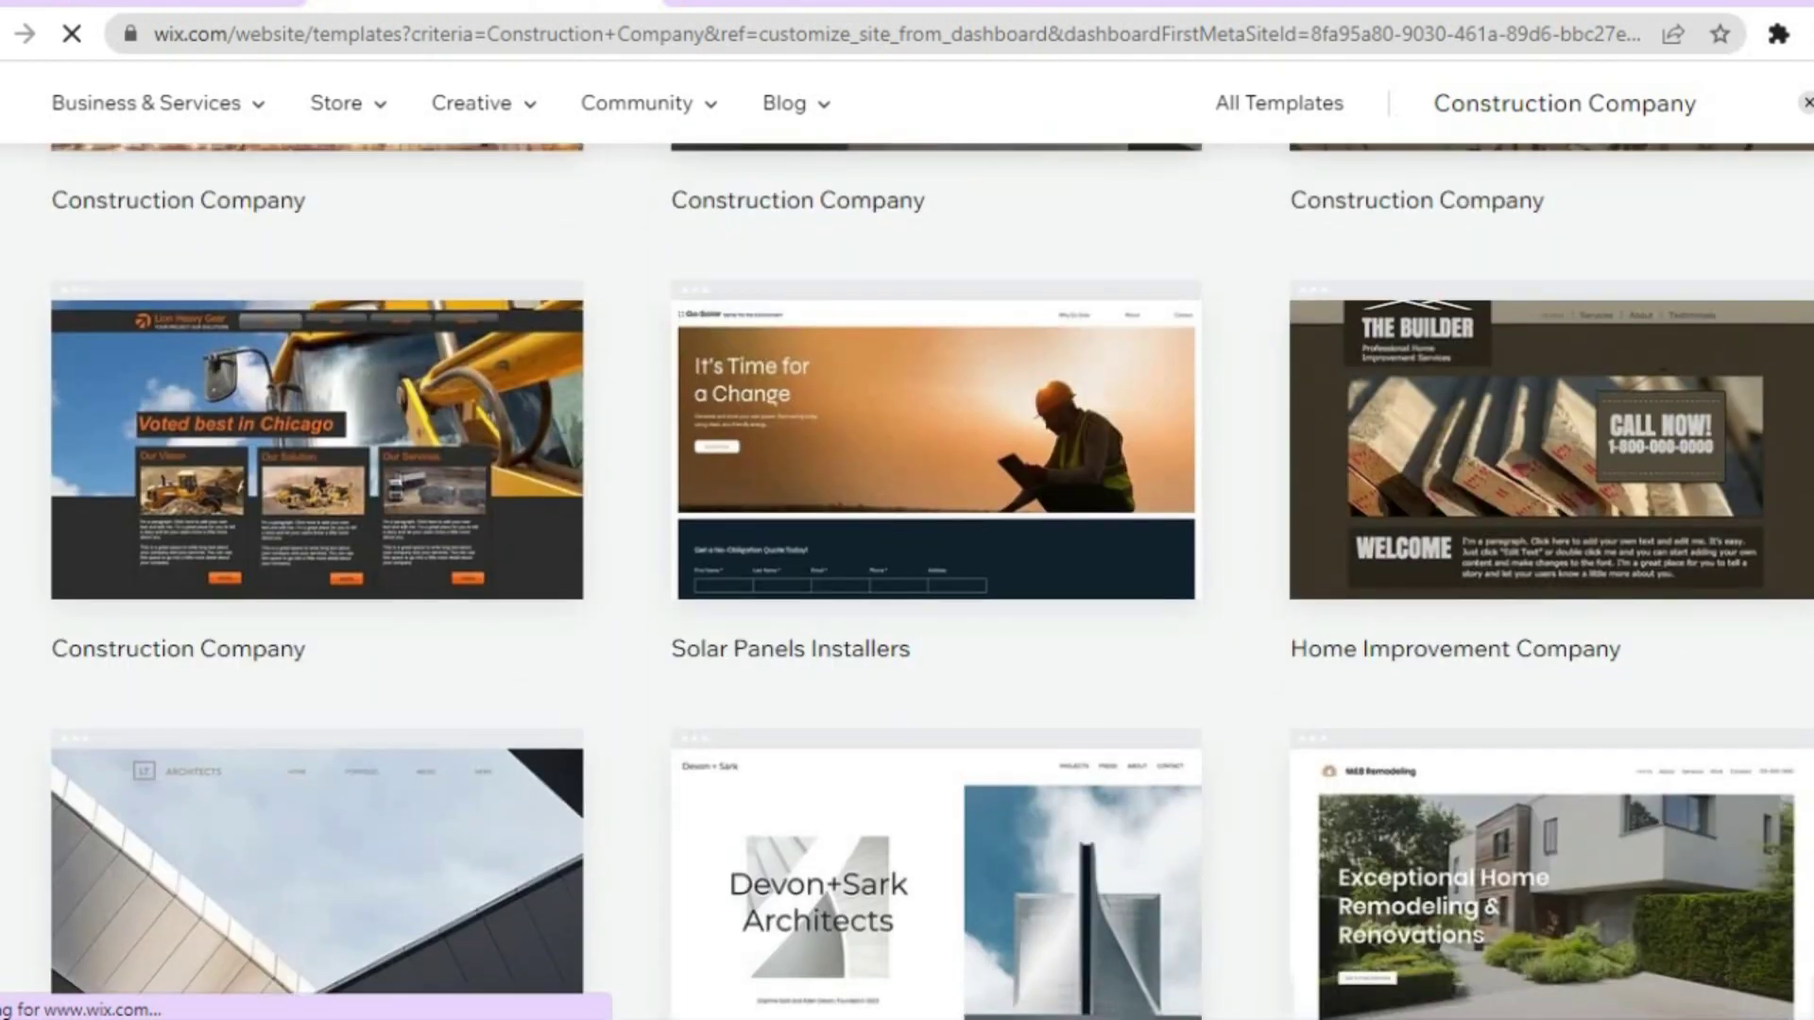
{"action": "scroll", "coordinate": [907, 581], "scroll_direction": "up", "scroll_amount": 1}
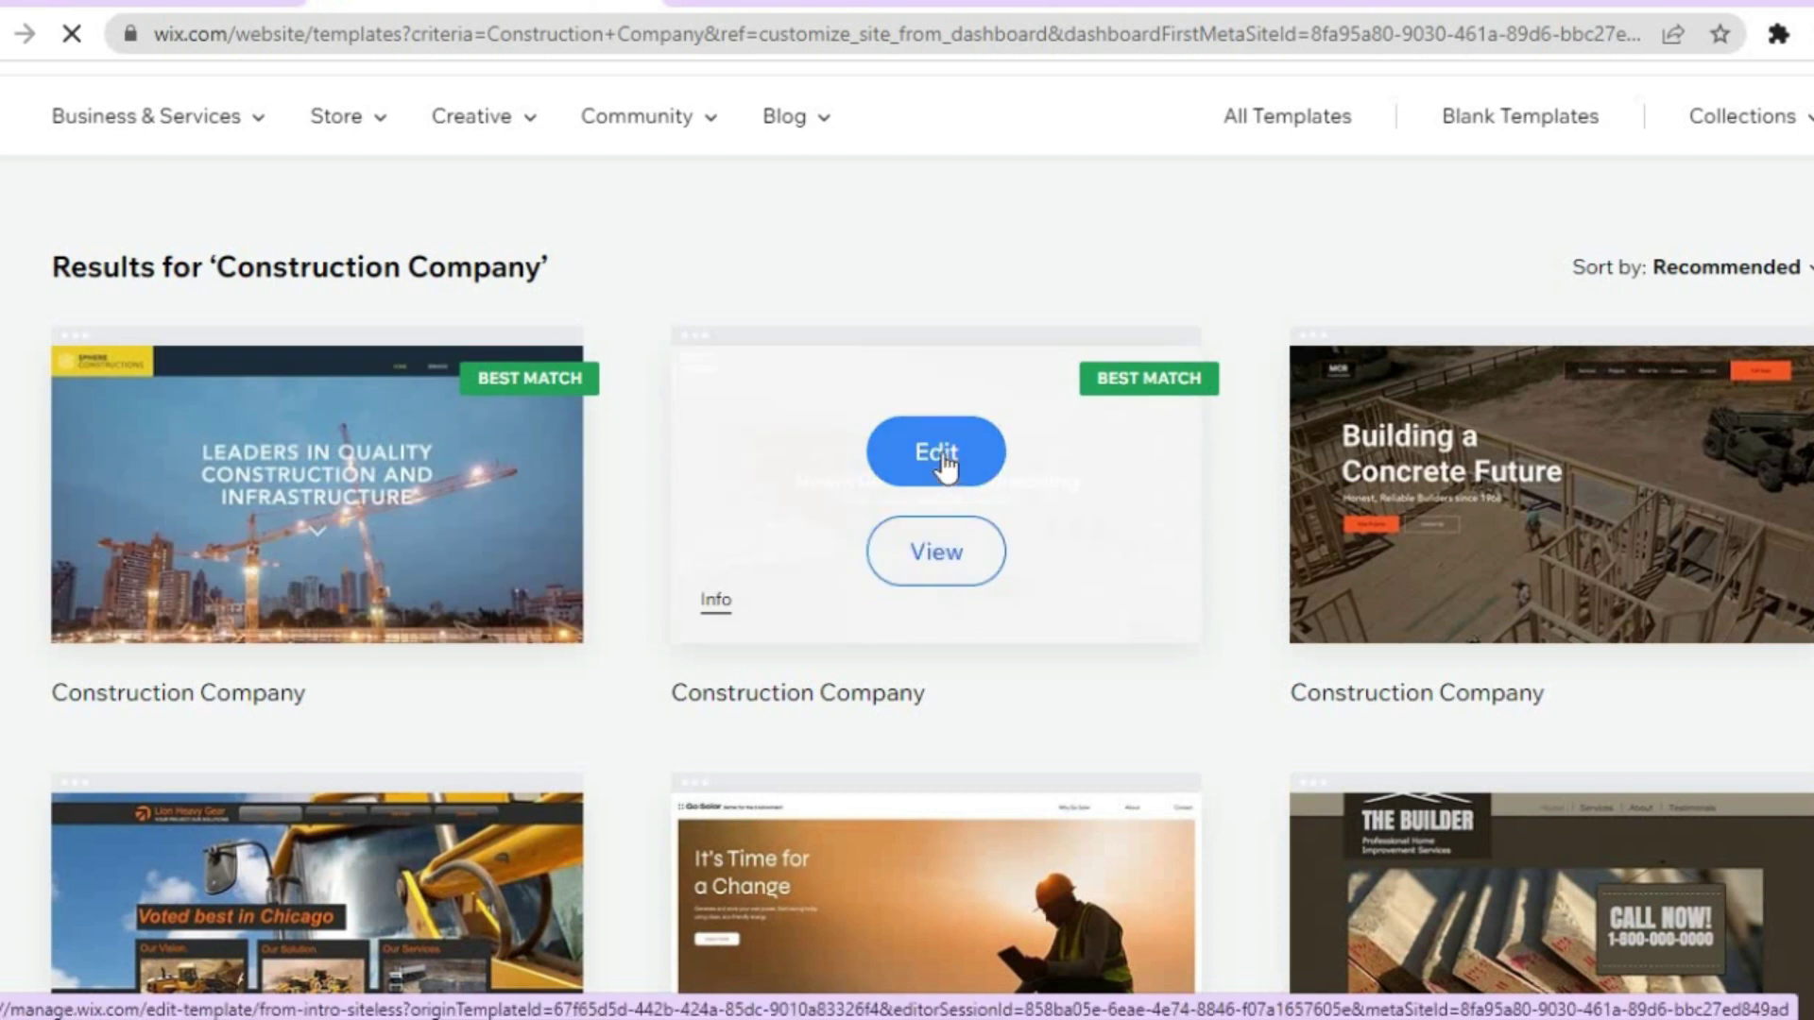
Start editing the Newel Residential Remodeling template and dismiss the Let AI Write Your Site Content dialog
{"action": "left_click", "coordinate": [935, 452]}
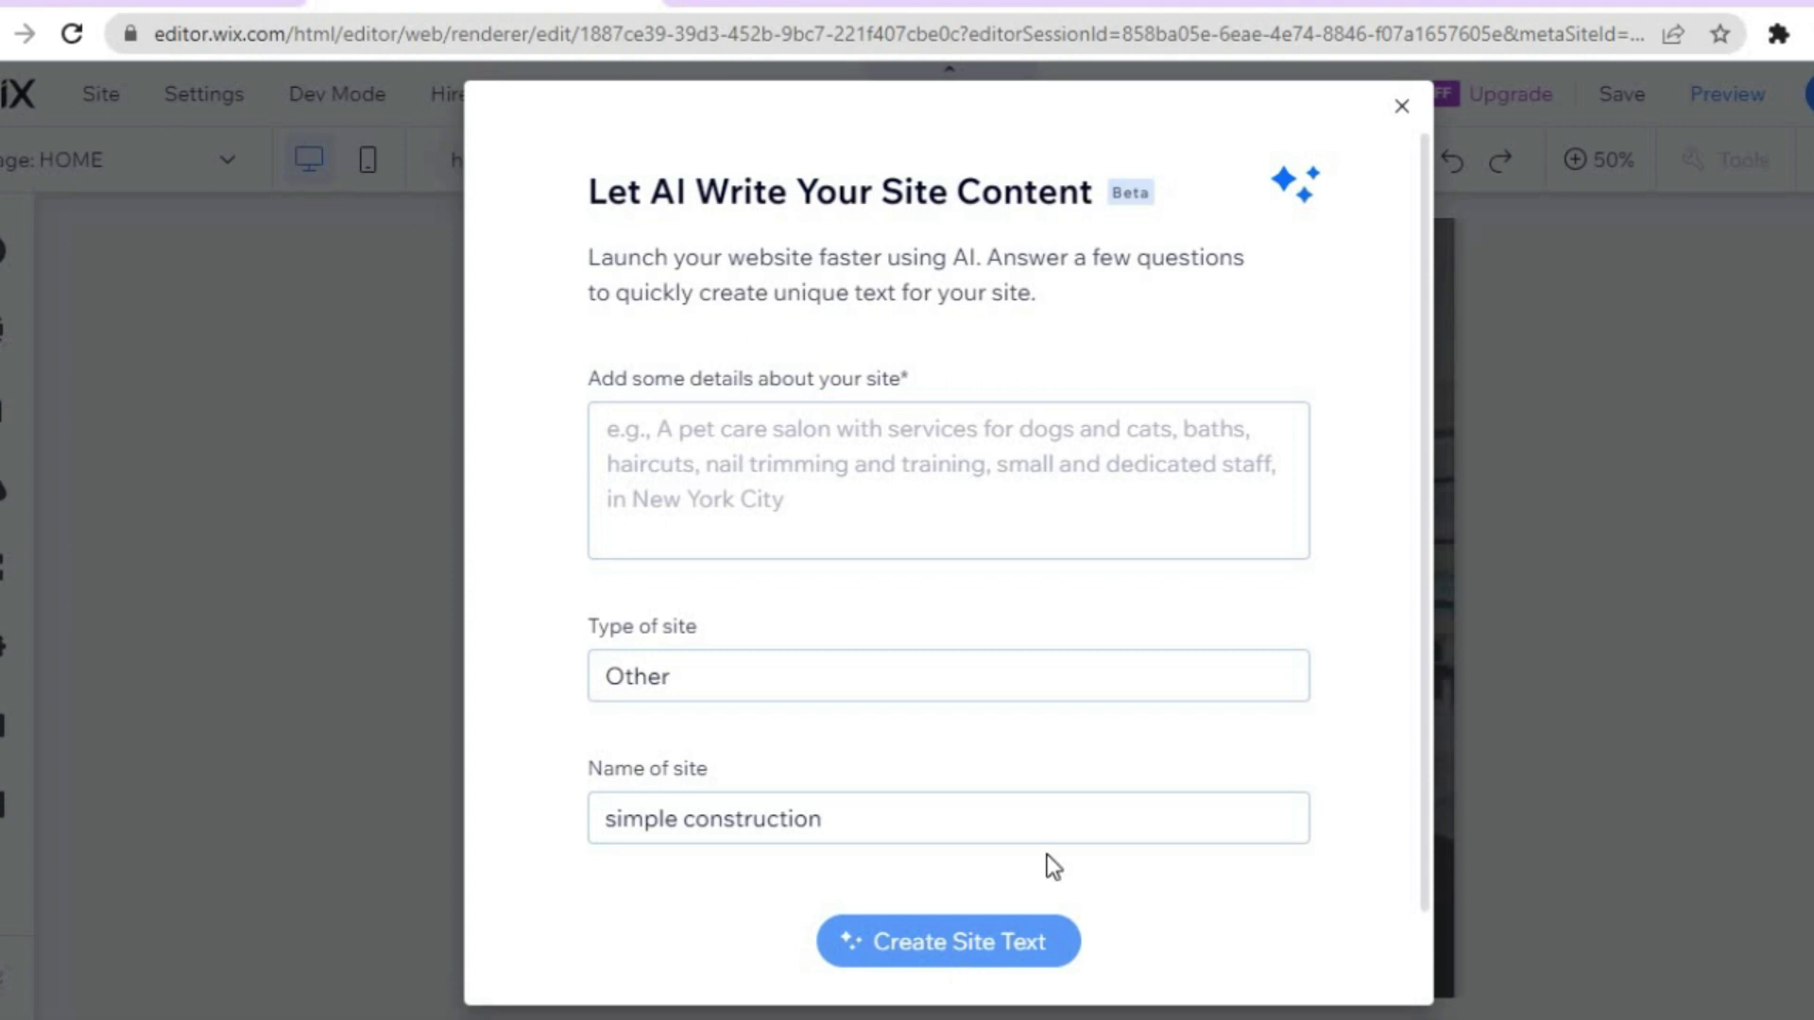
{"action": "left_click", "coordinate": [1402, 111]}
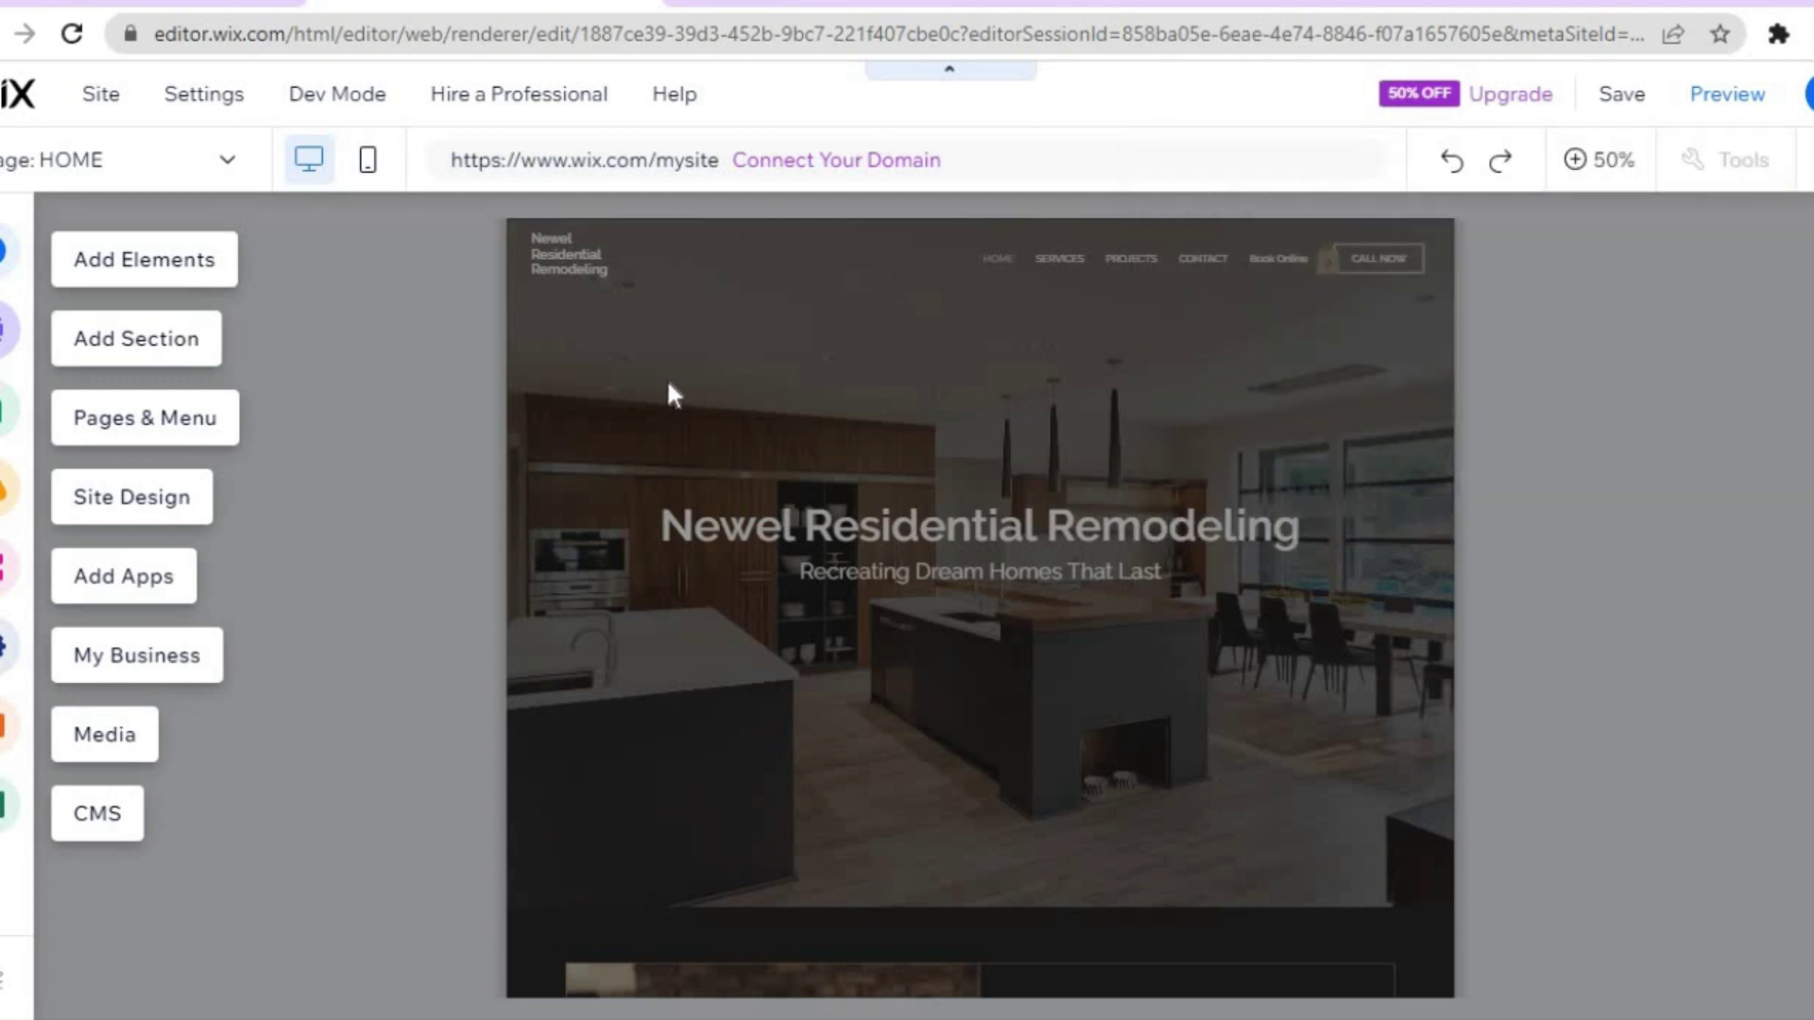
Zoom the page to 100% and scroll from the hero down to Our Services and back
{"action": "left_click", "coordinate": [1575, 162]}
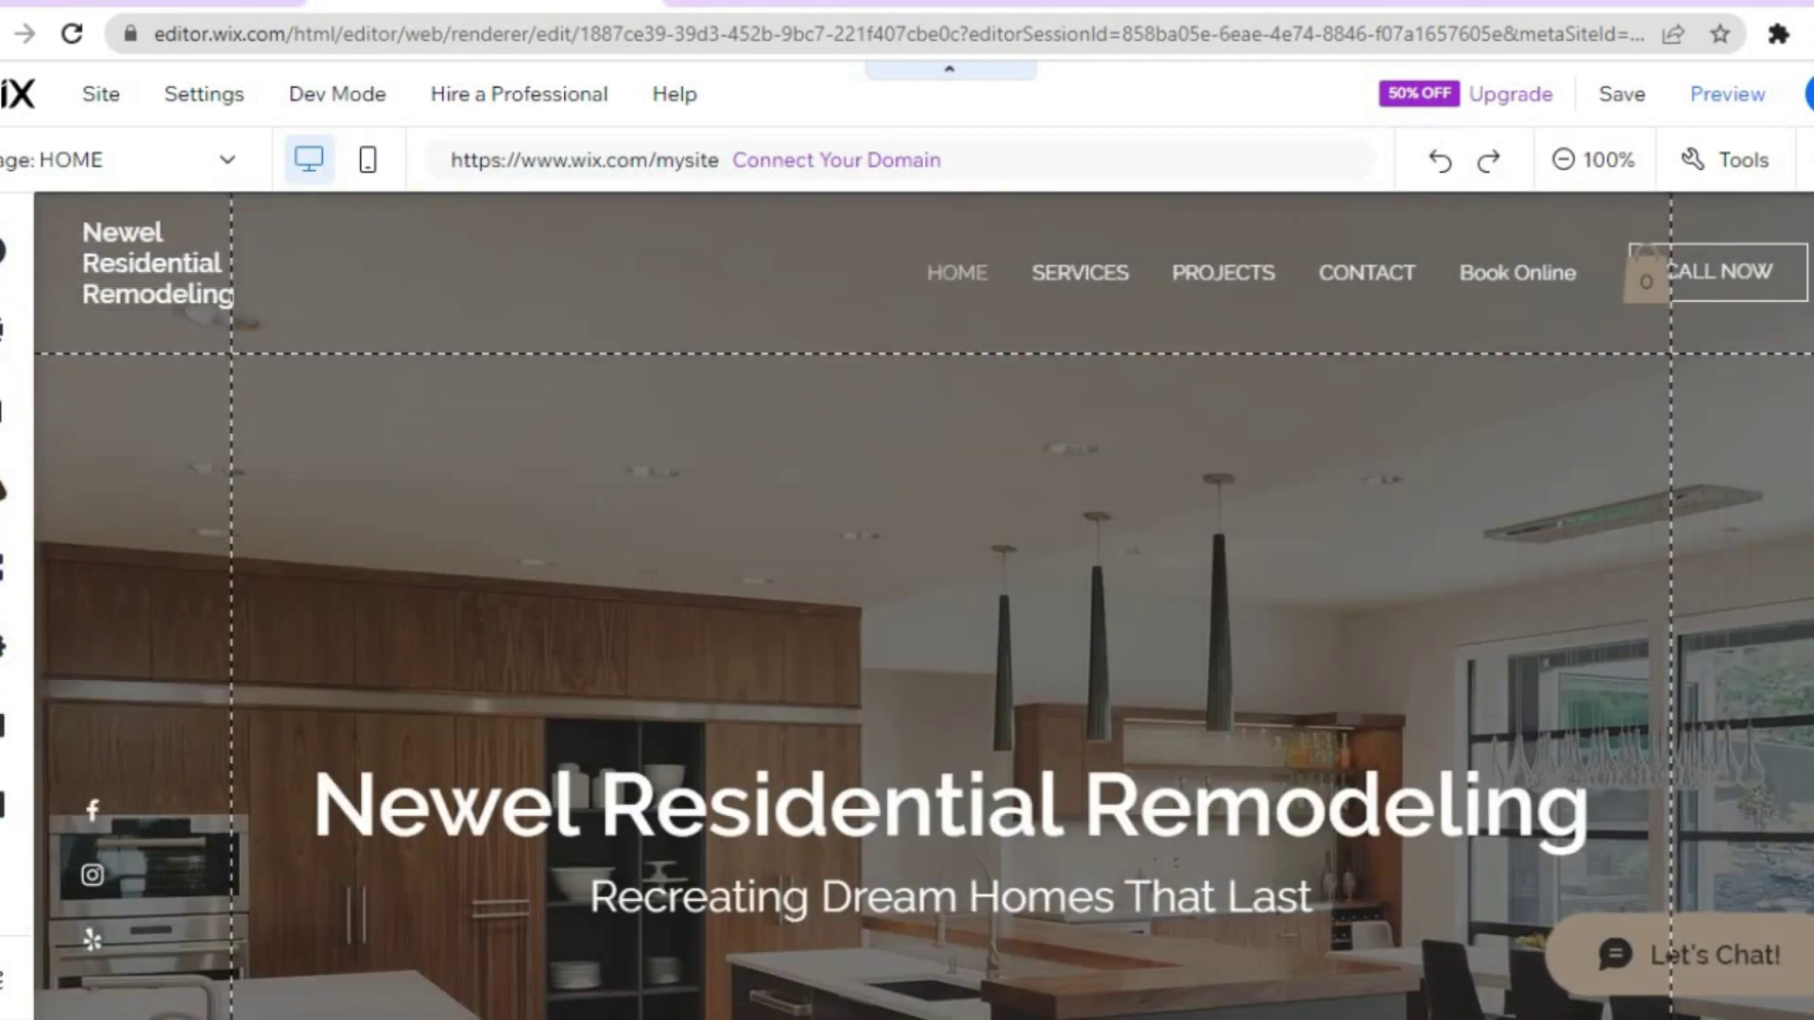
{"action": "scroll", "coordinate": [945, 605], "scroll_direction": "down", "scroll_amount": 10}
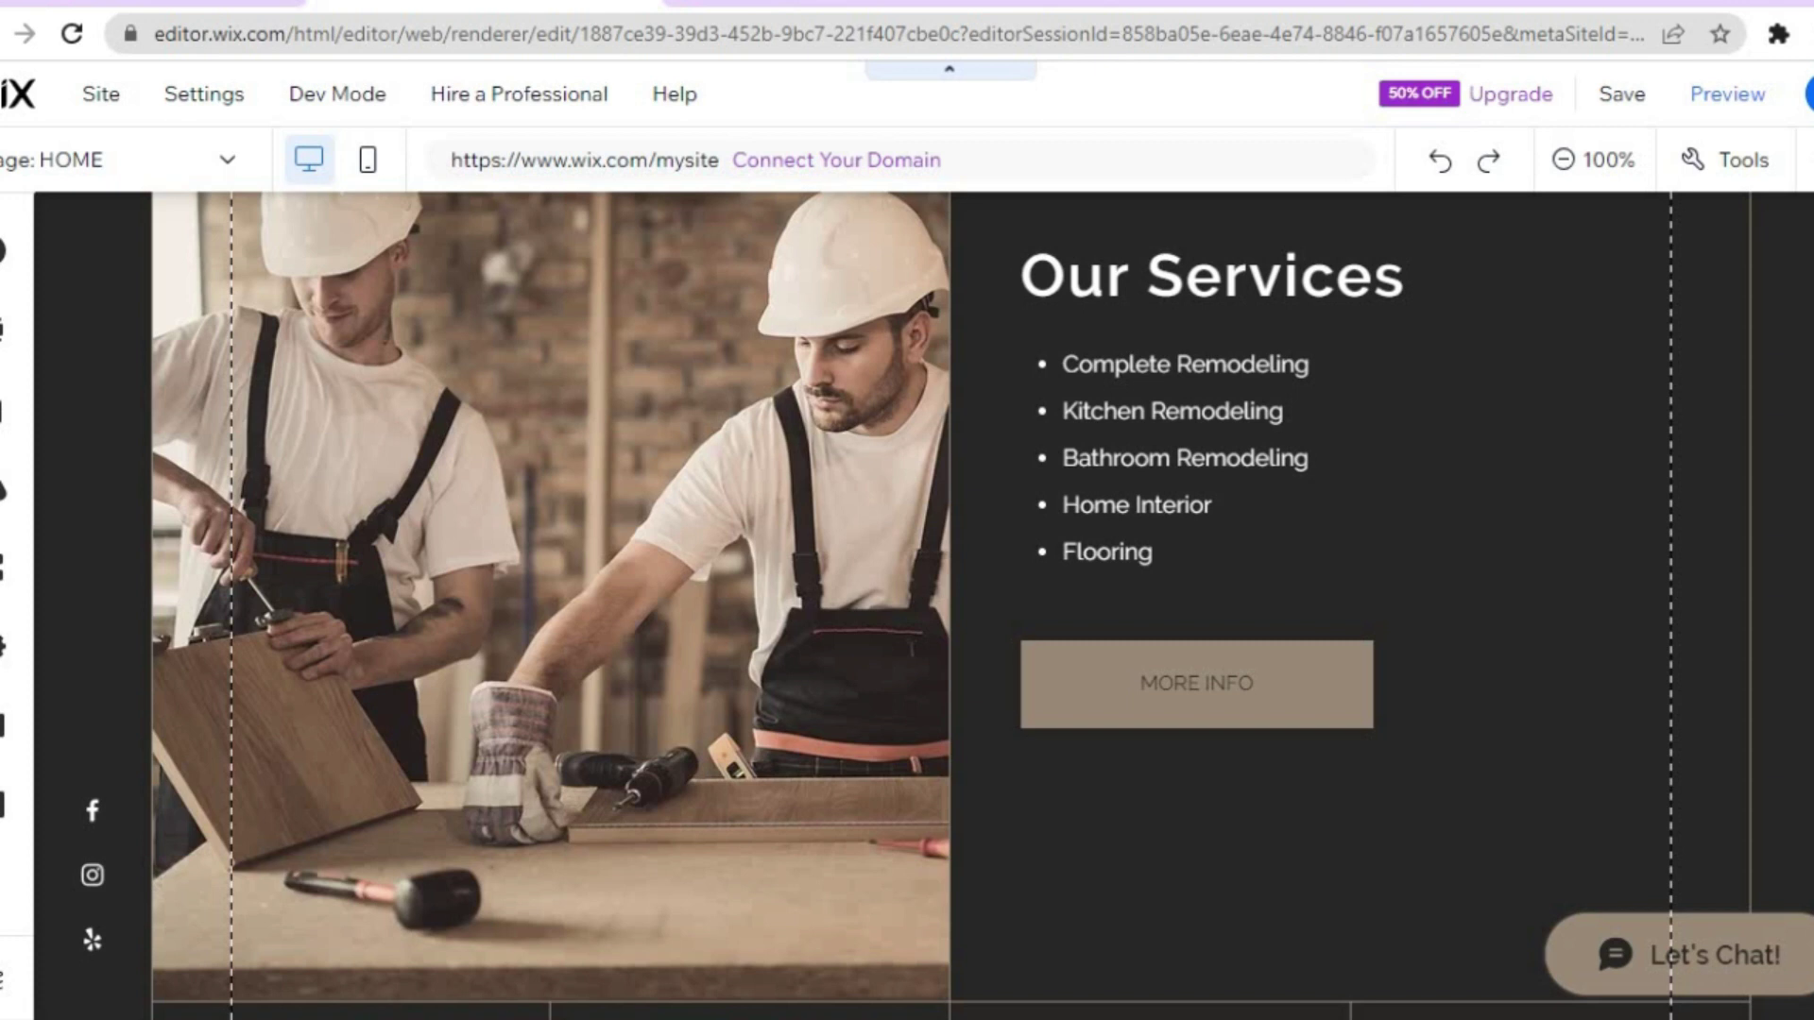
{"action": "scroll", "coordinate": [945, 605], "scroll_direction": "up", "scroll_amount": 10}
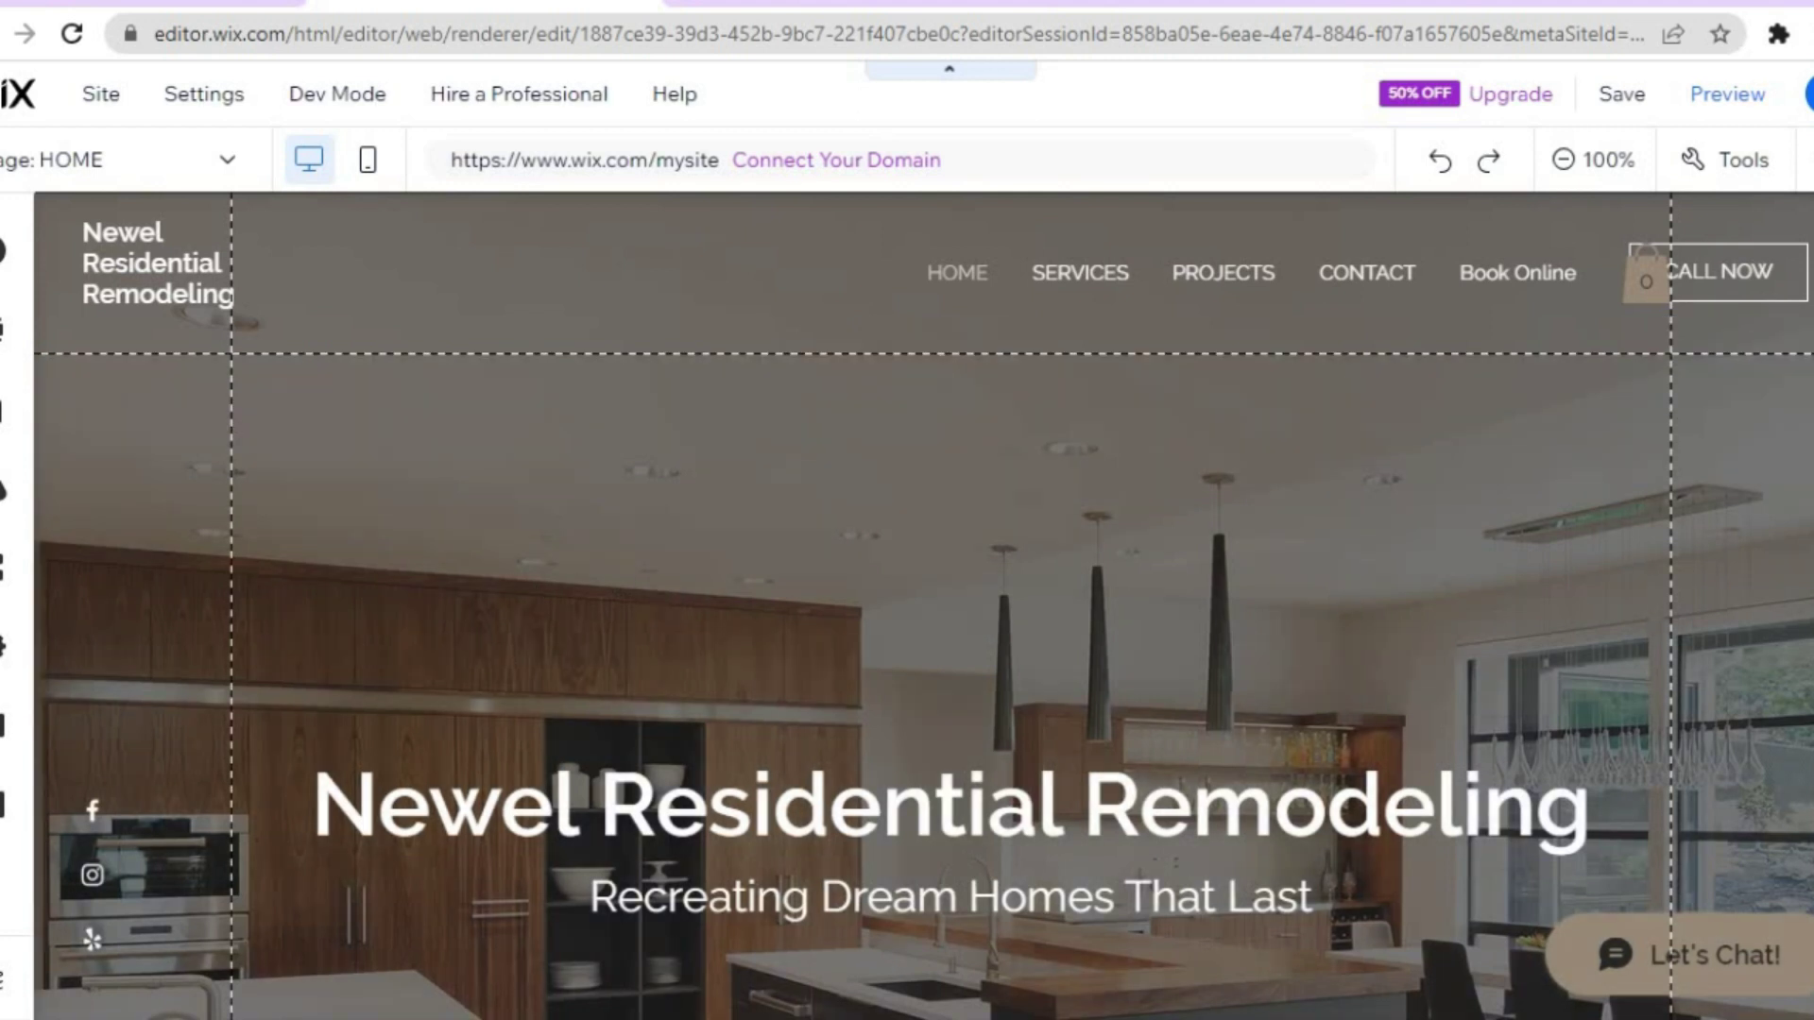
{"action": "scroll", "coordinate": [1028, 319], "scroll_direction": "down", "scroll_amount": 3}
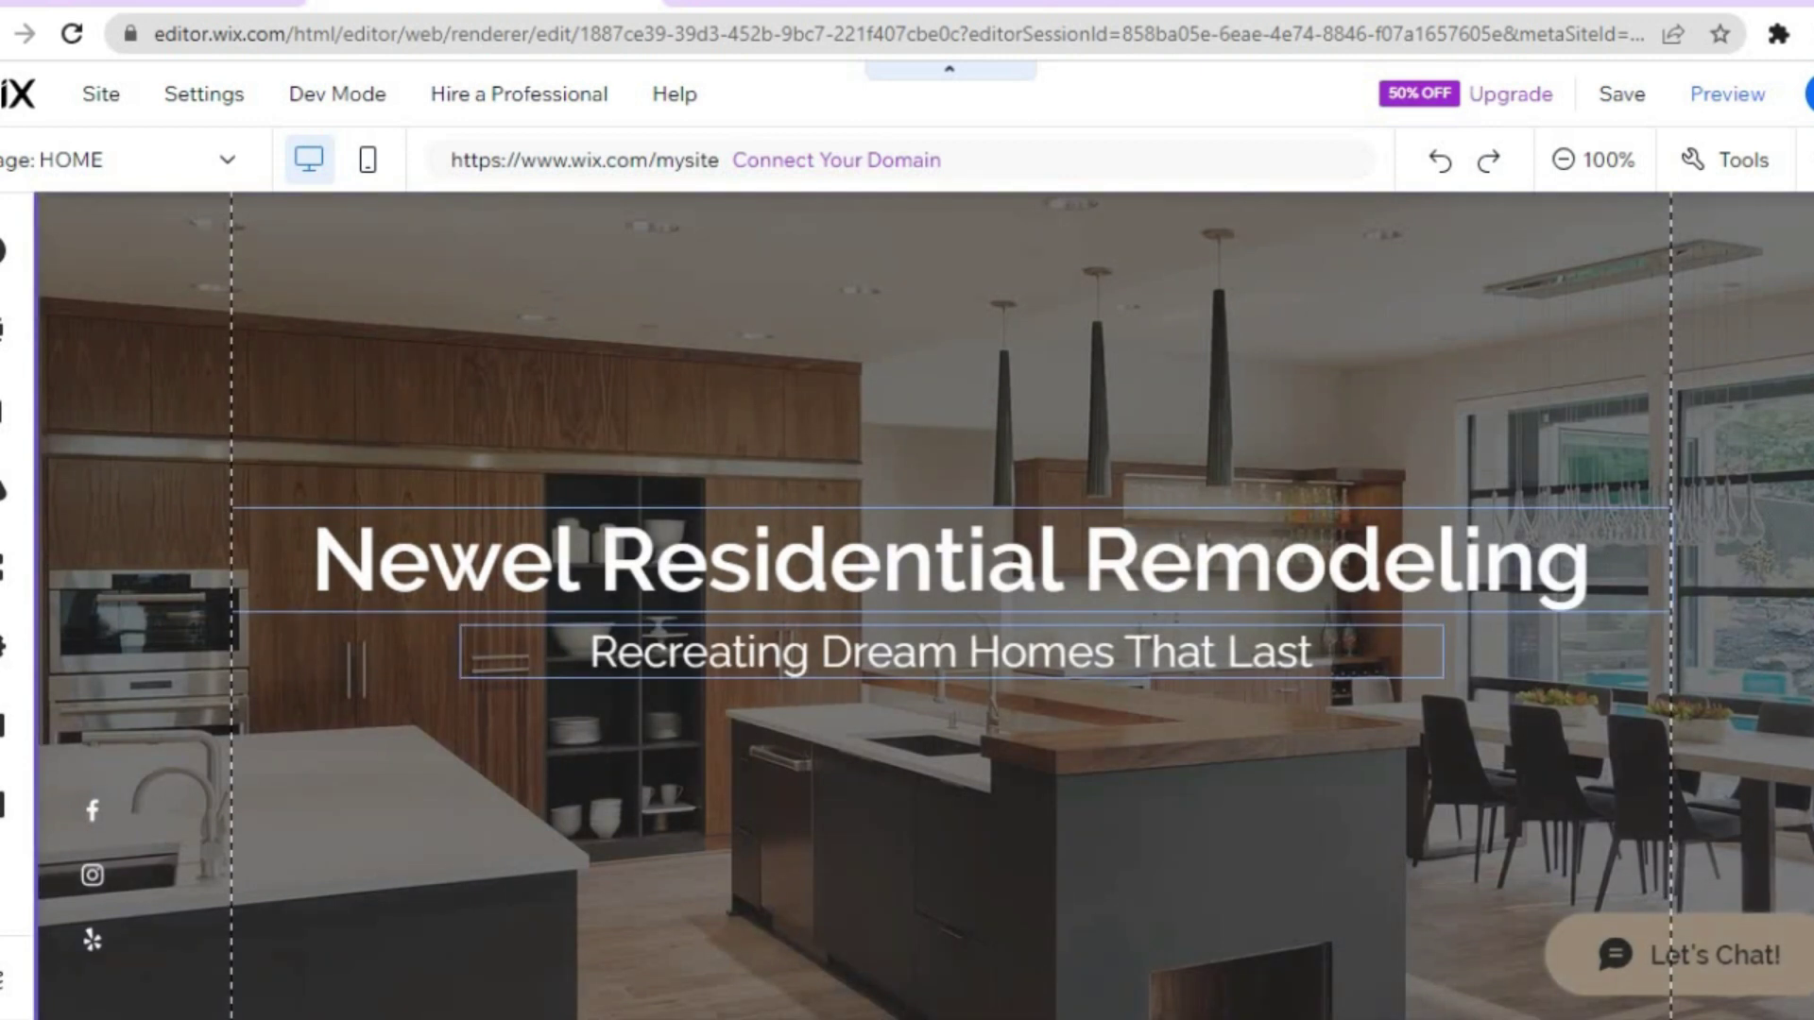
{"action": "scroll", "coordinate": [654, 273], "scroll_direction": "up", "scroll_amount": 2}
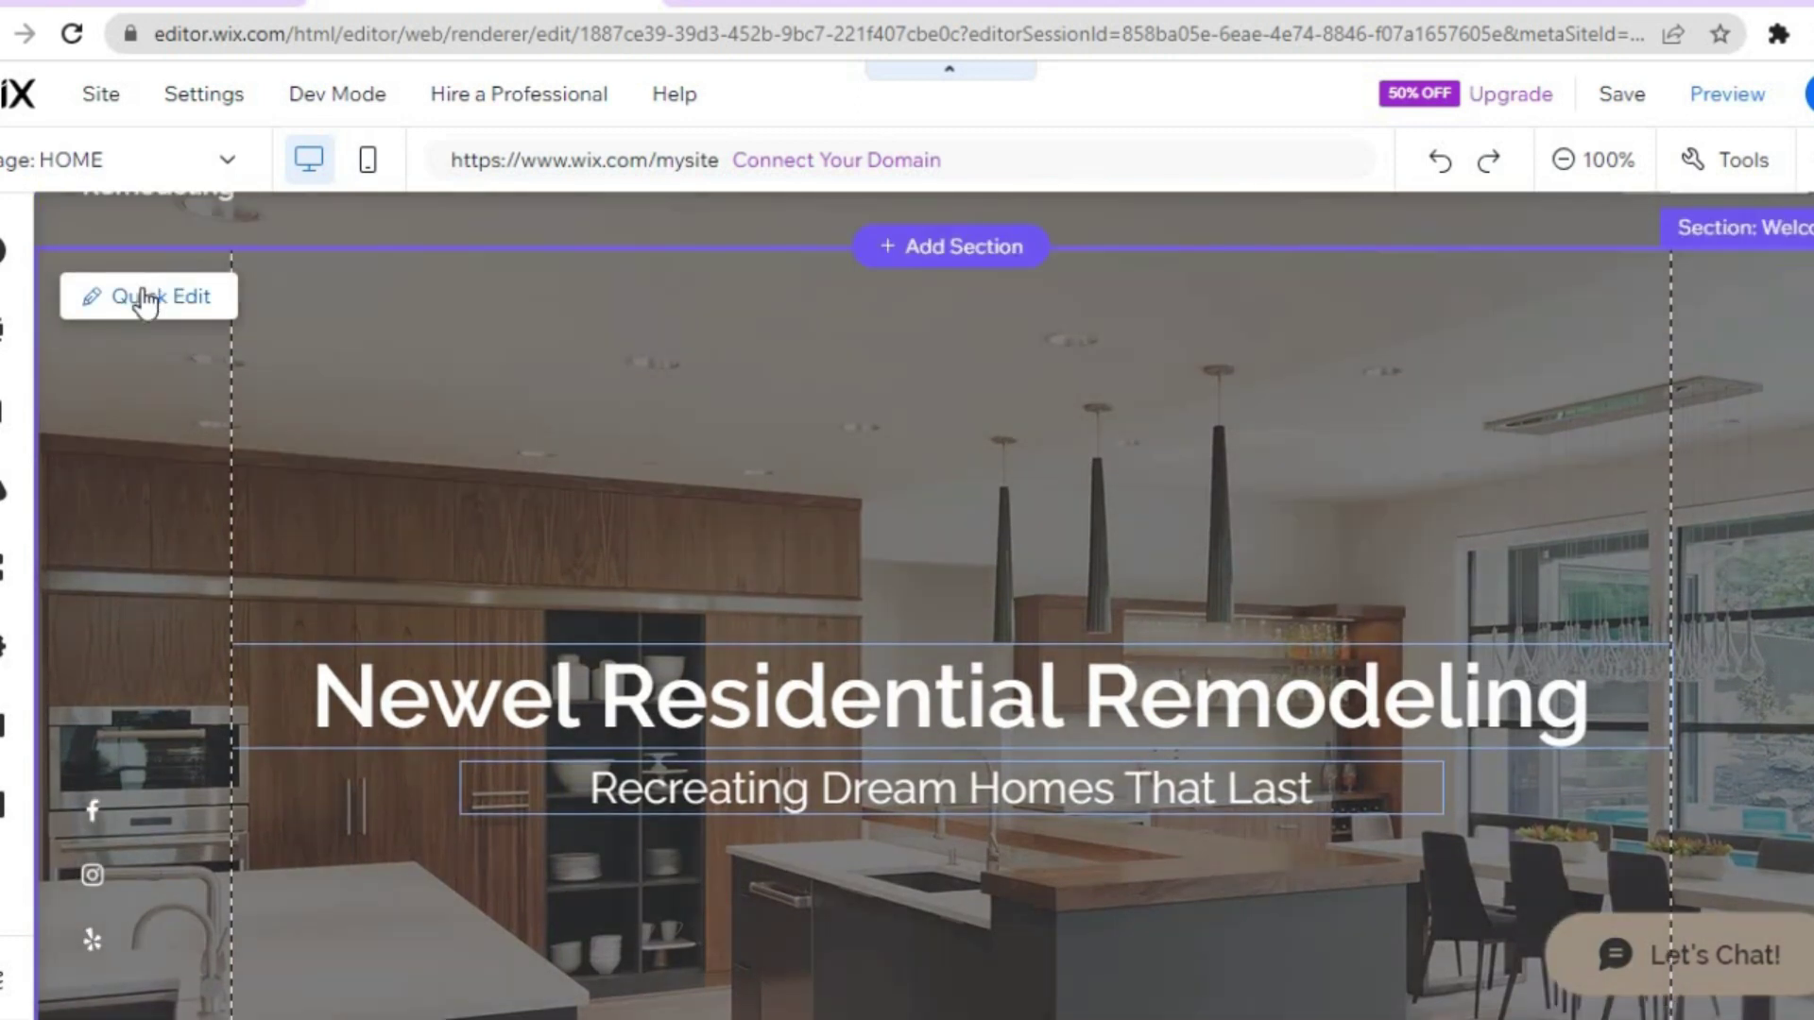
Open Quick Edit for the hero section, scroll its Content tab, and switch to Layouts
{"action": "left_click", "coordinate": [144, 299]}
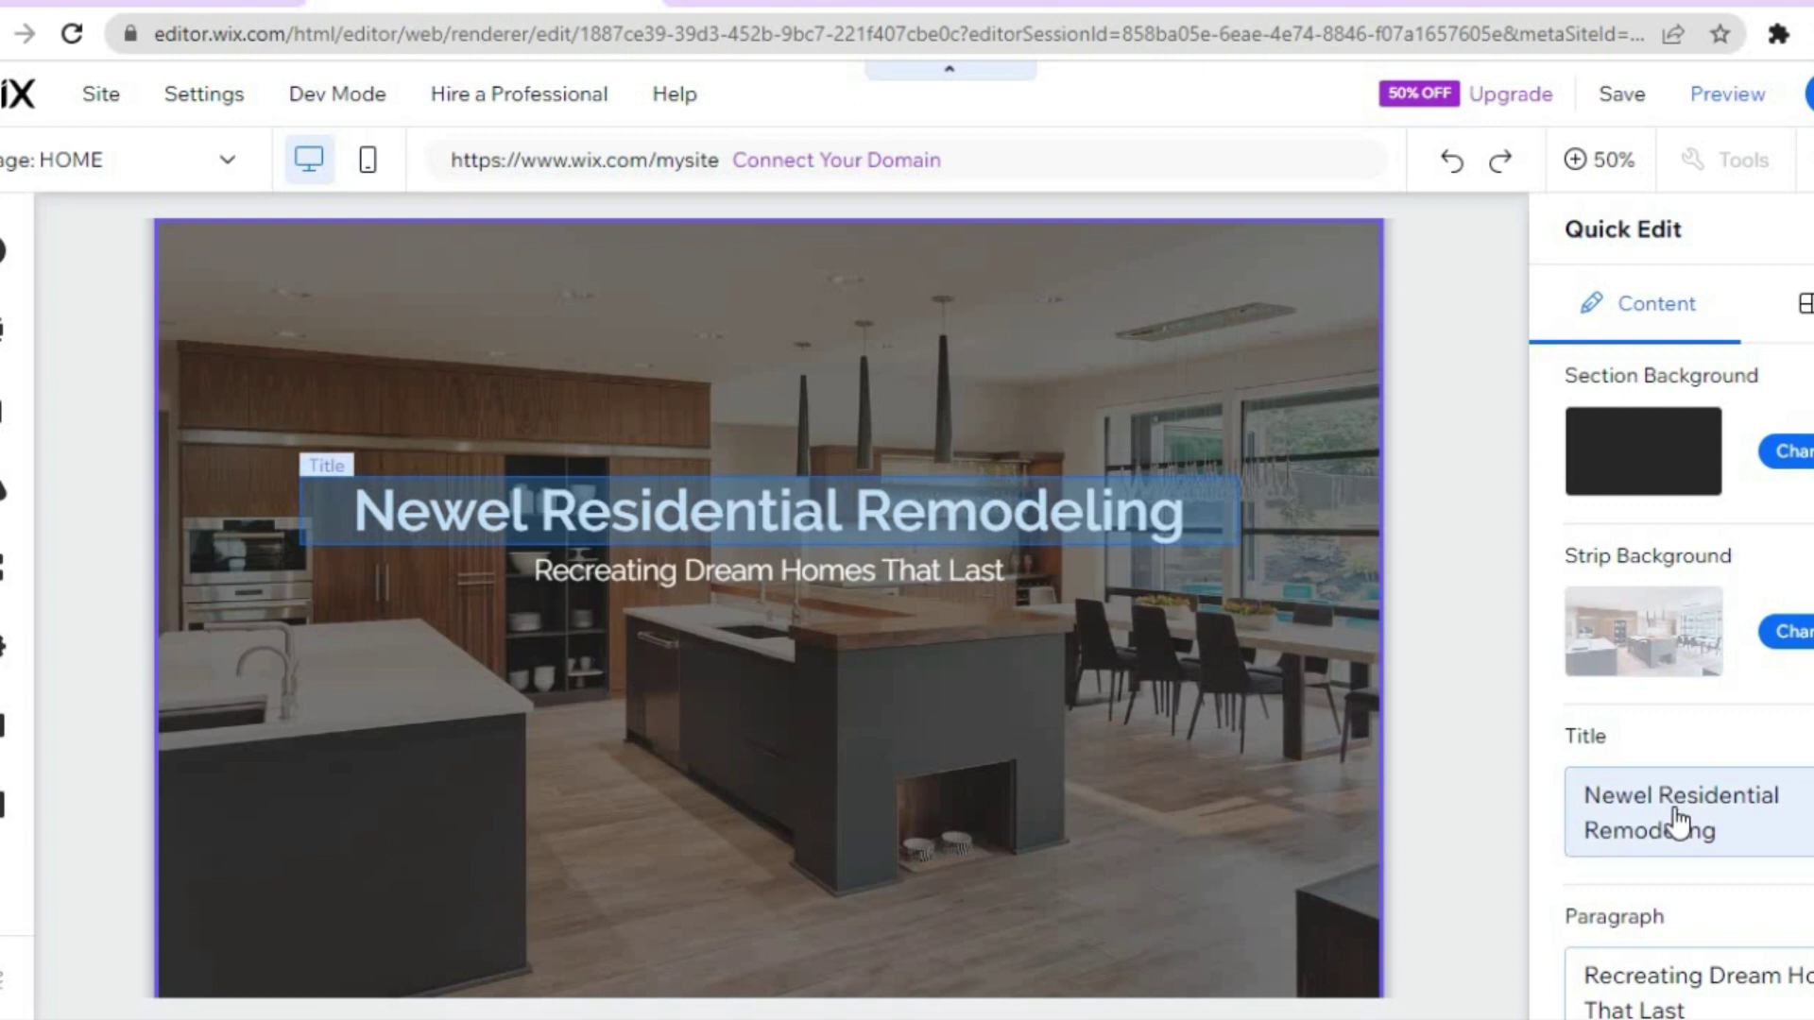
{"action": "scroll", "coordinate": [1672, 661], "scroll_direction": "down", "scroll_amount": 1}
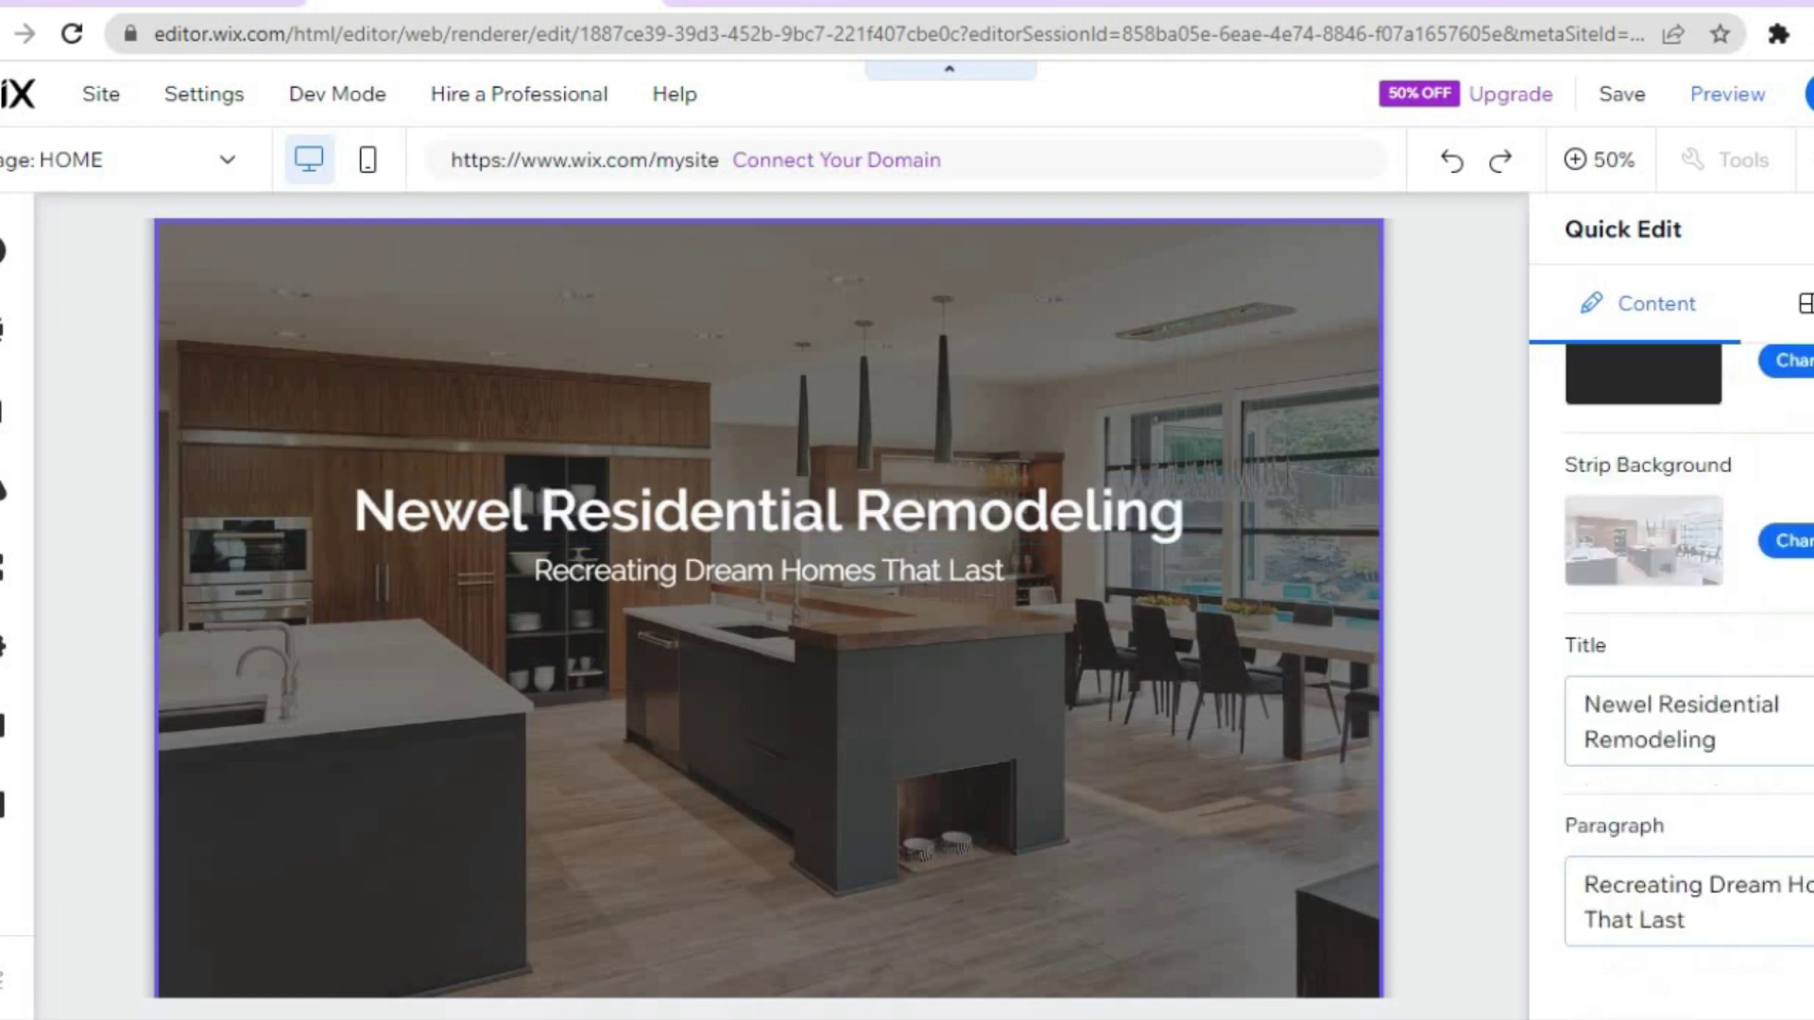
{"action": "scroll", "coordinate": [1673, 661], "scroll_direction": "up", "scroll_amount": 1}
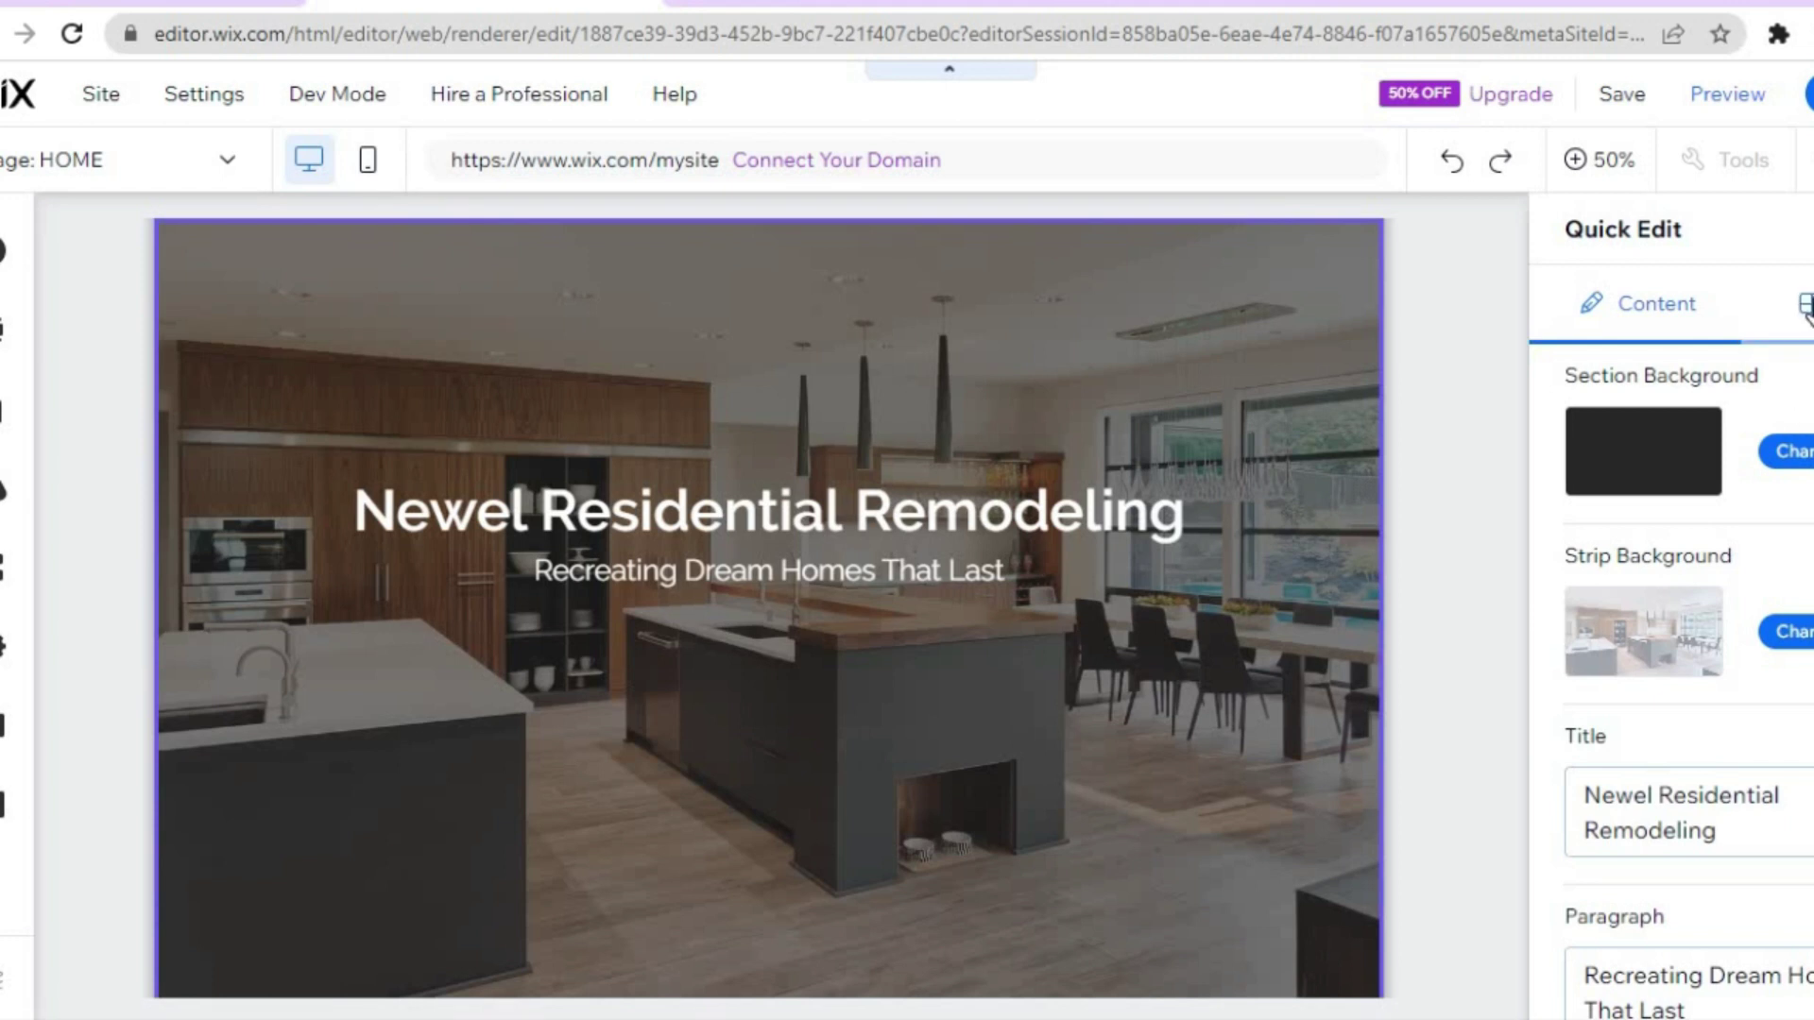
{"action": "left_click", "coordinate": [1804, 307]}
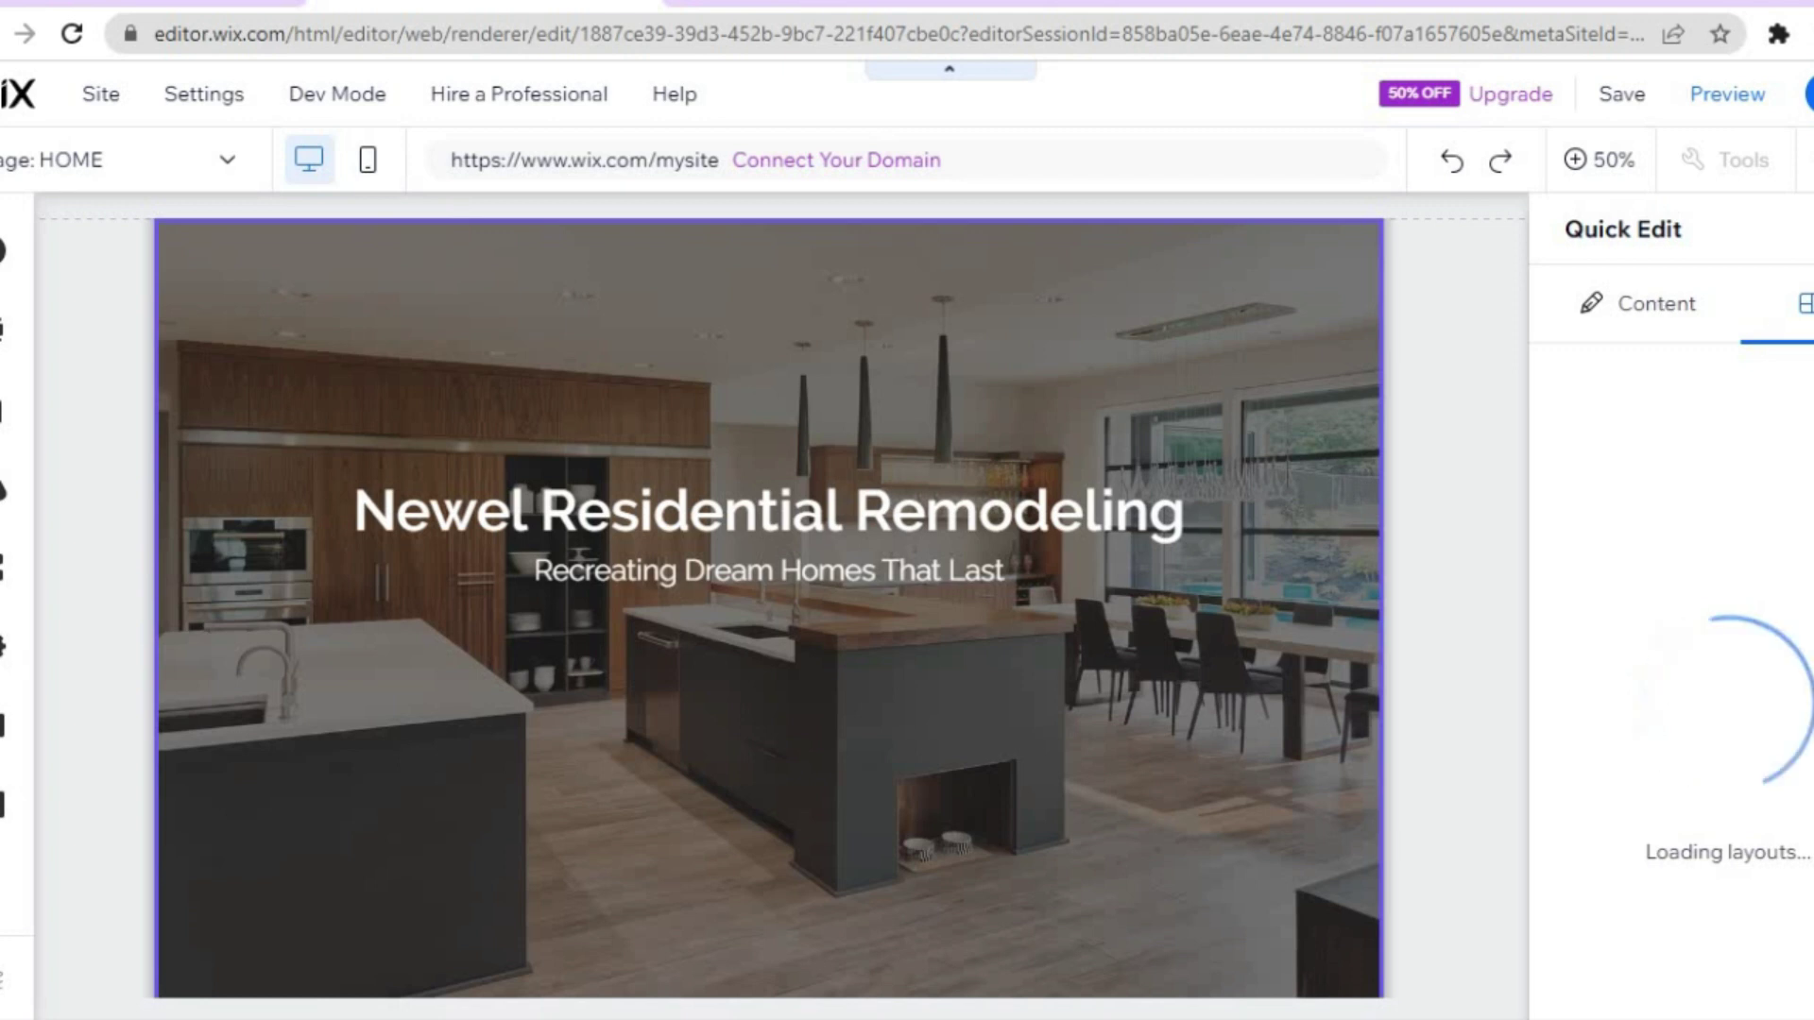
Return the canvas to 100% zoom, closing the hero's Quick Edit panel
{"action": "left_click", "coordinate": [1234, 356]}
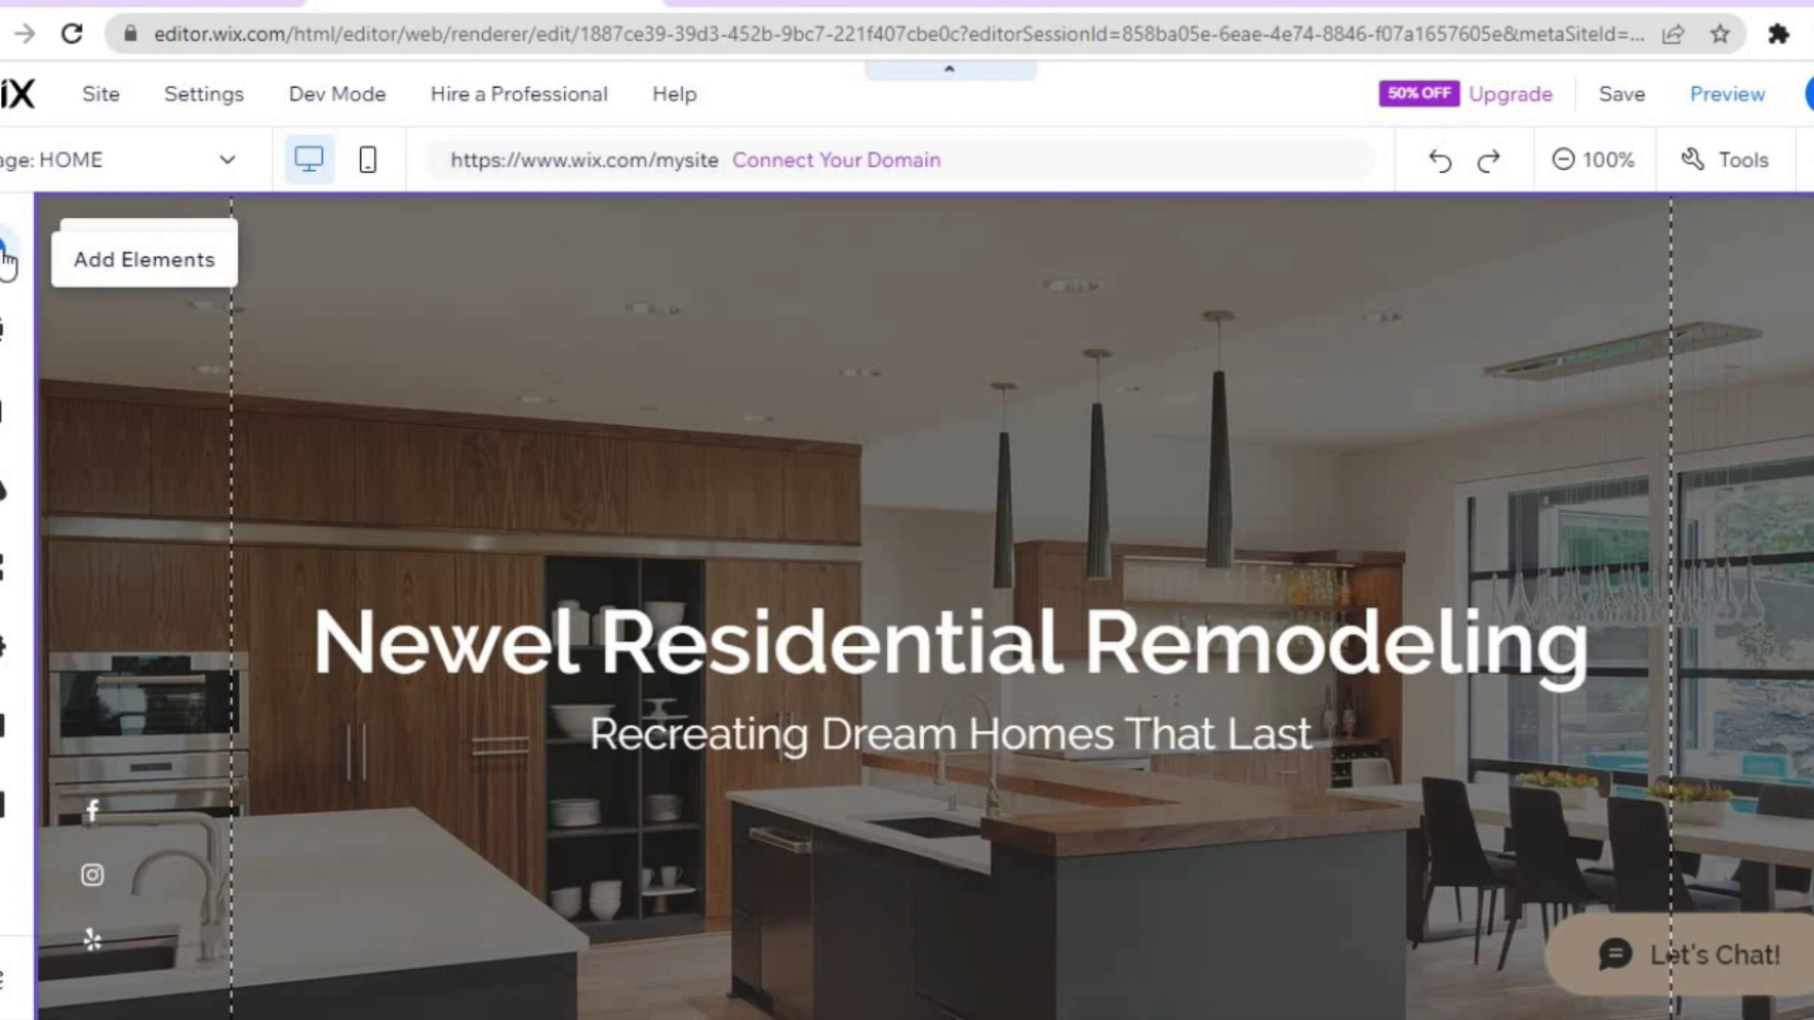
Open Add Elements and browse Image, Free Wix Illustrations, Button, PayPal, Wix Chat, iTunes, then Box
{"action": "left_click", "coordinate": [5, 253]}
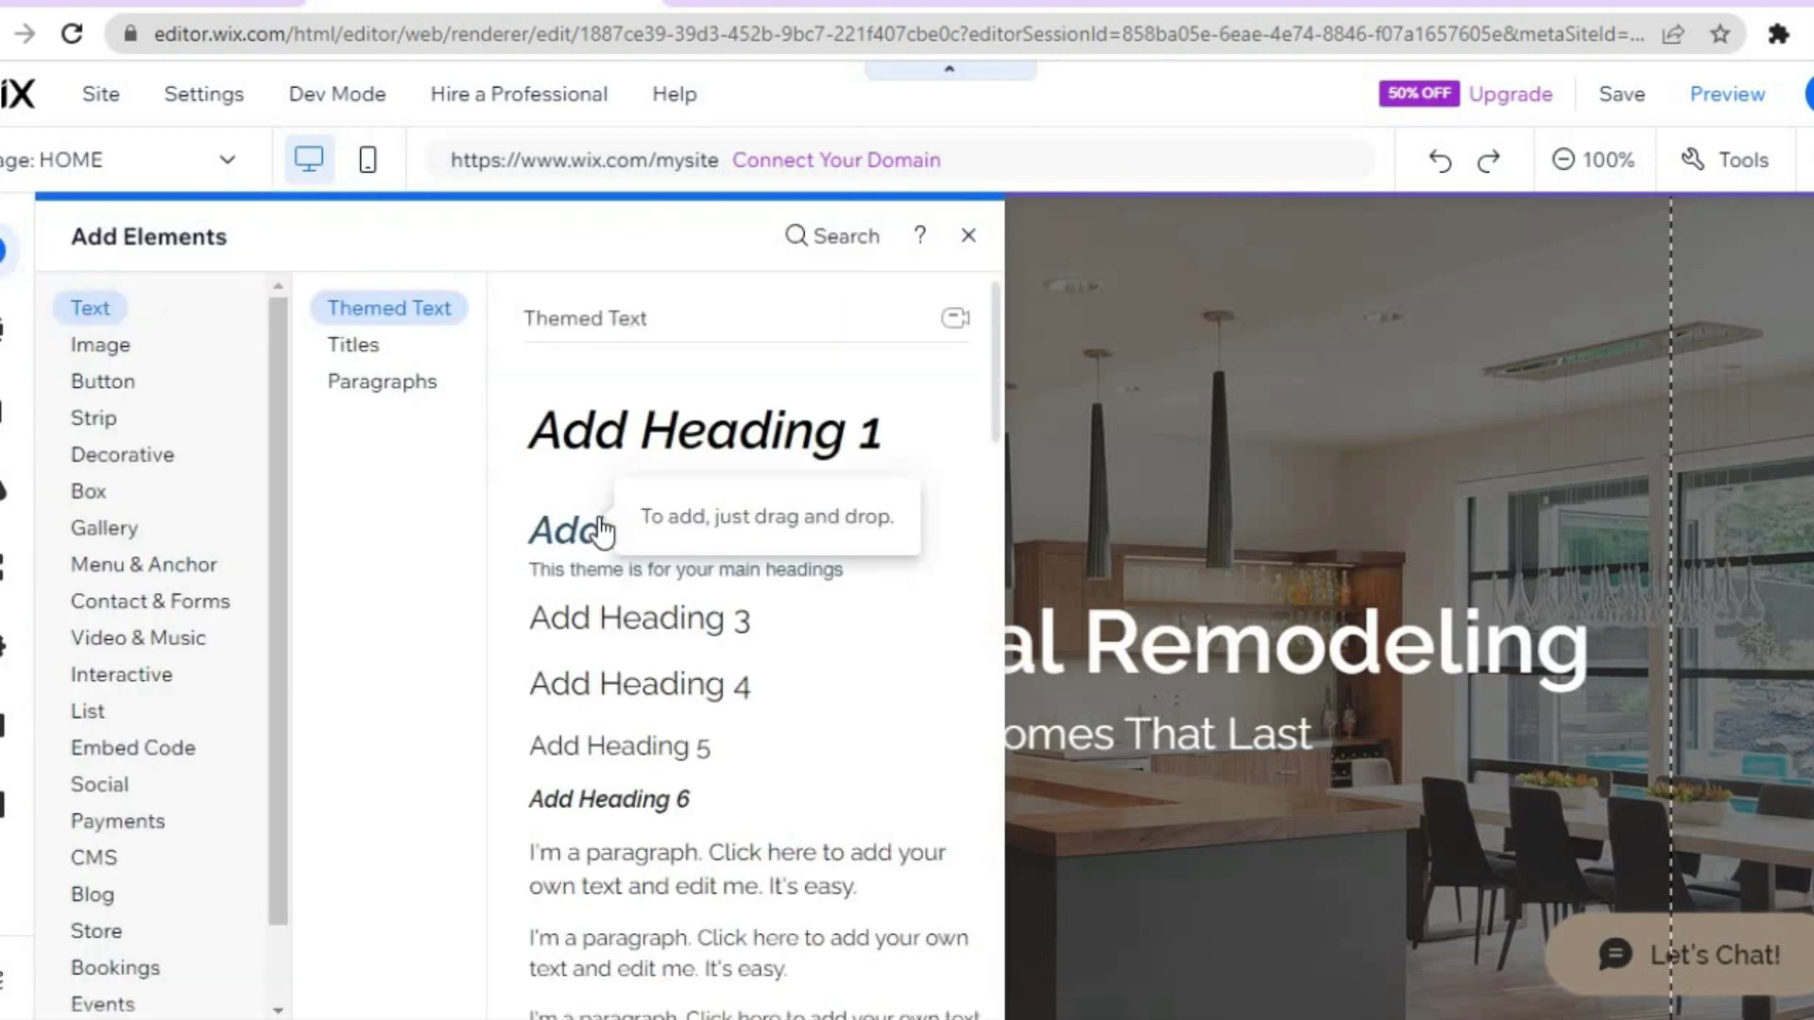
{"action": "left_click", "coordinate": [112, 357]}
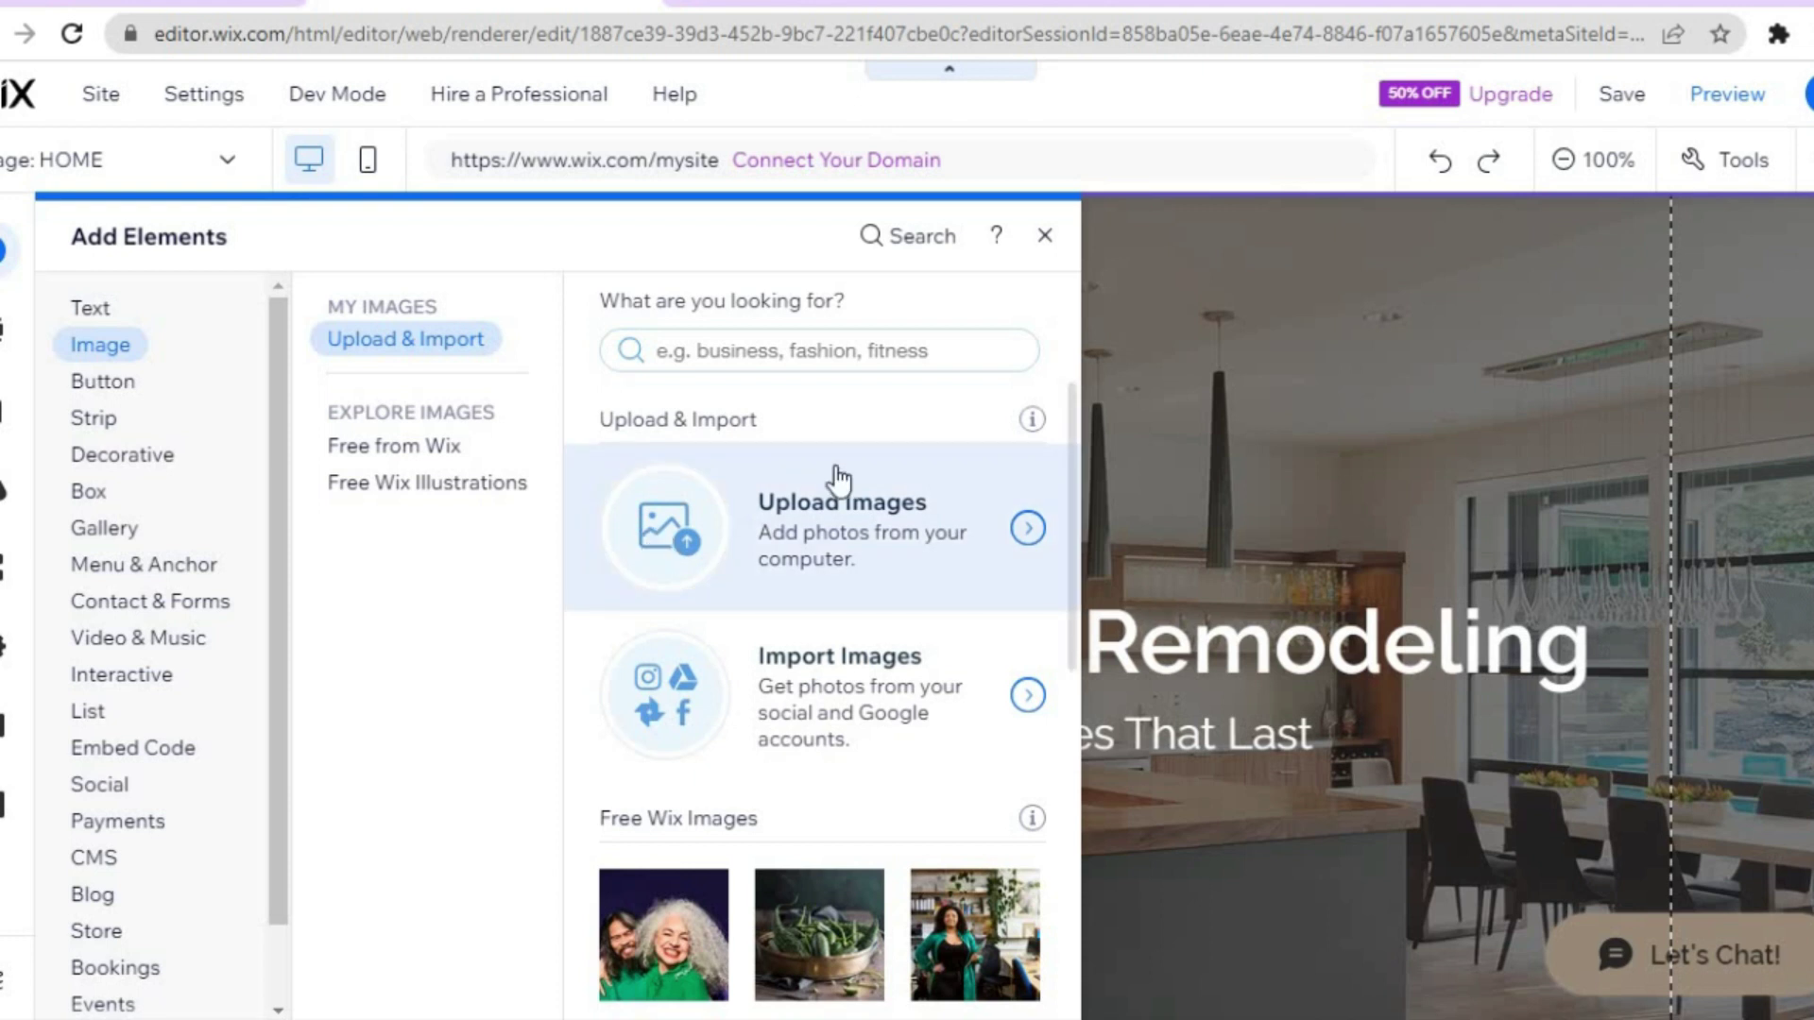
{"action": "left_click", "coordinate": [523, 486]}
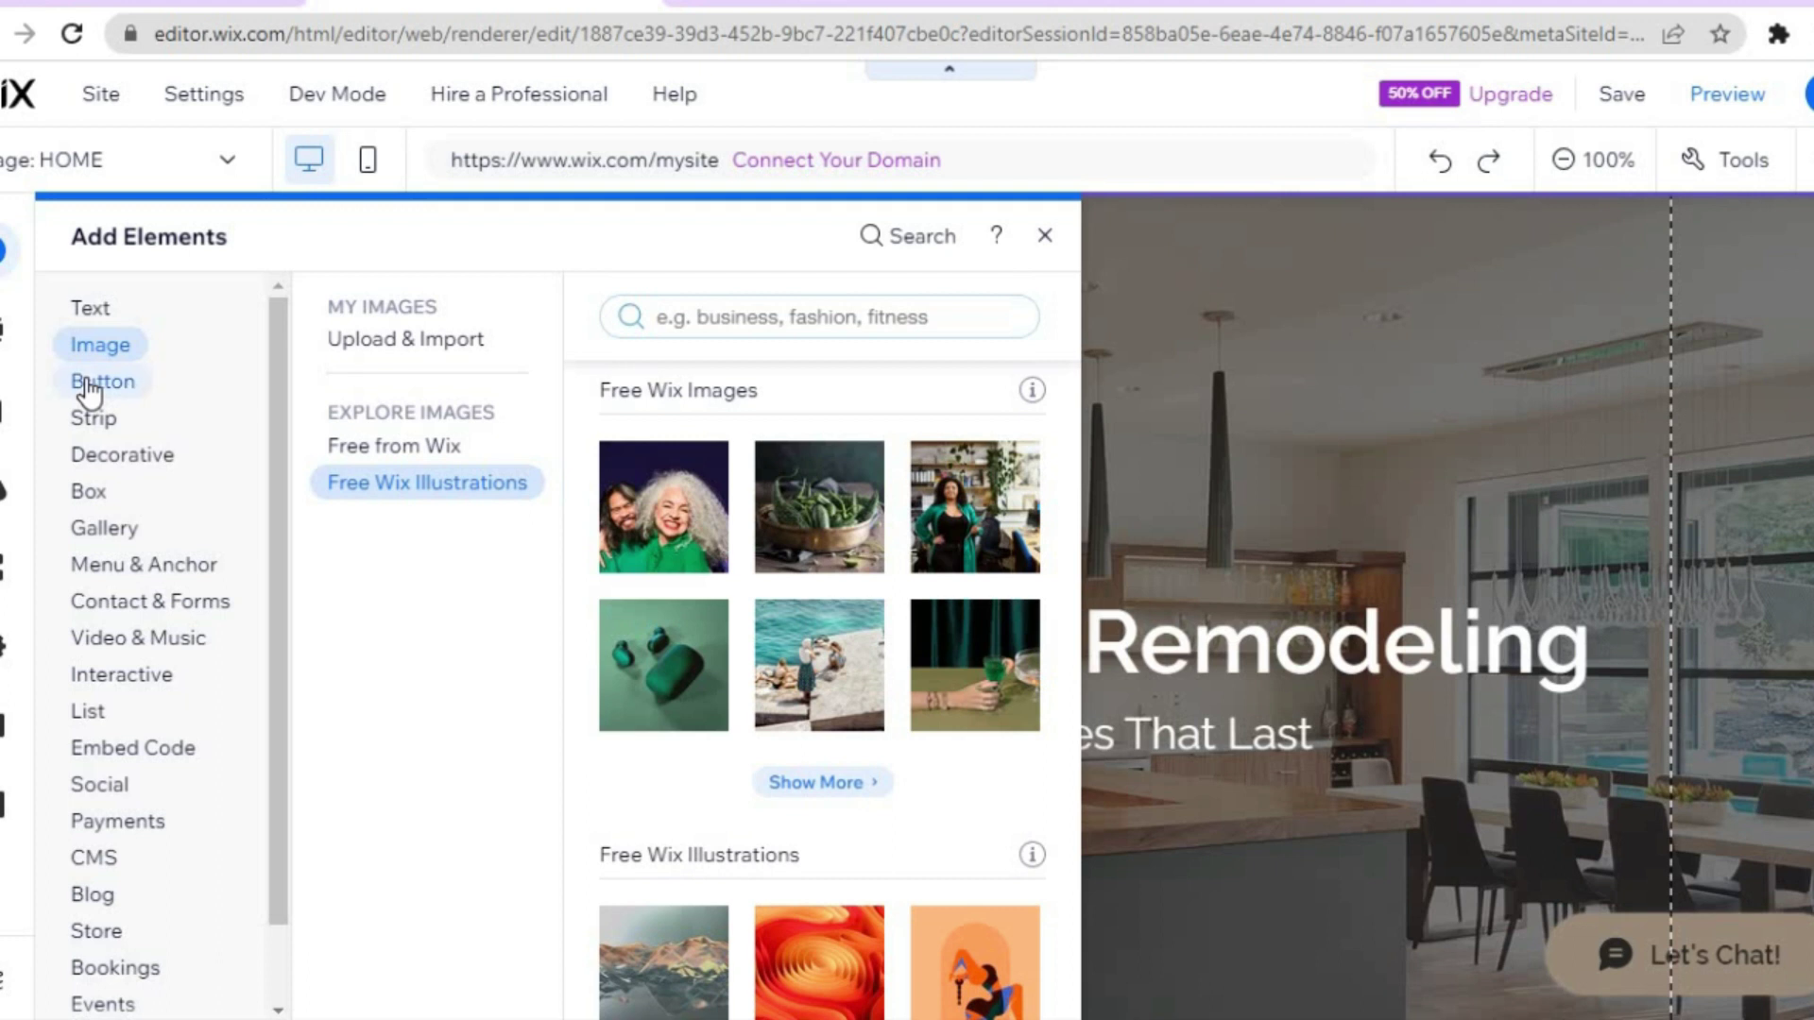
{"action": "left_click", "coordinate": [90, 382]}
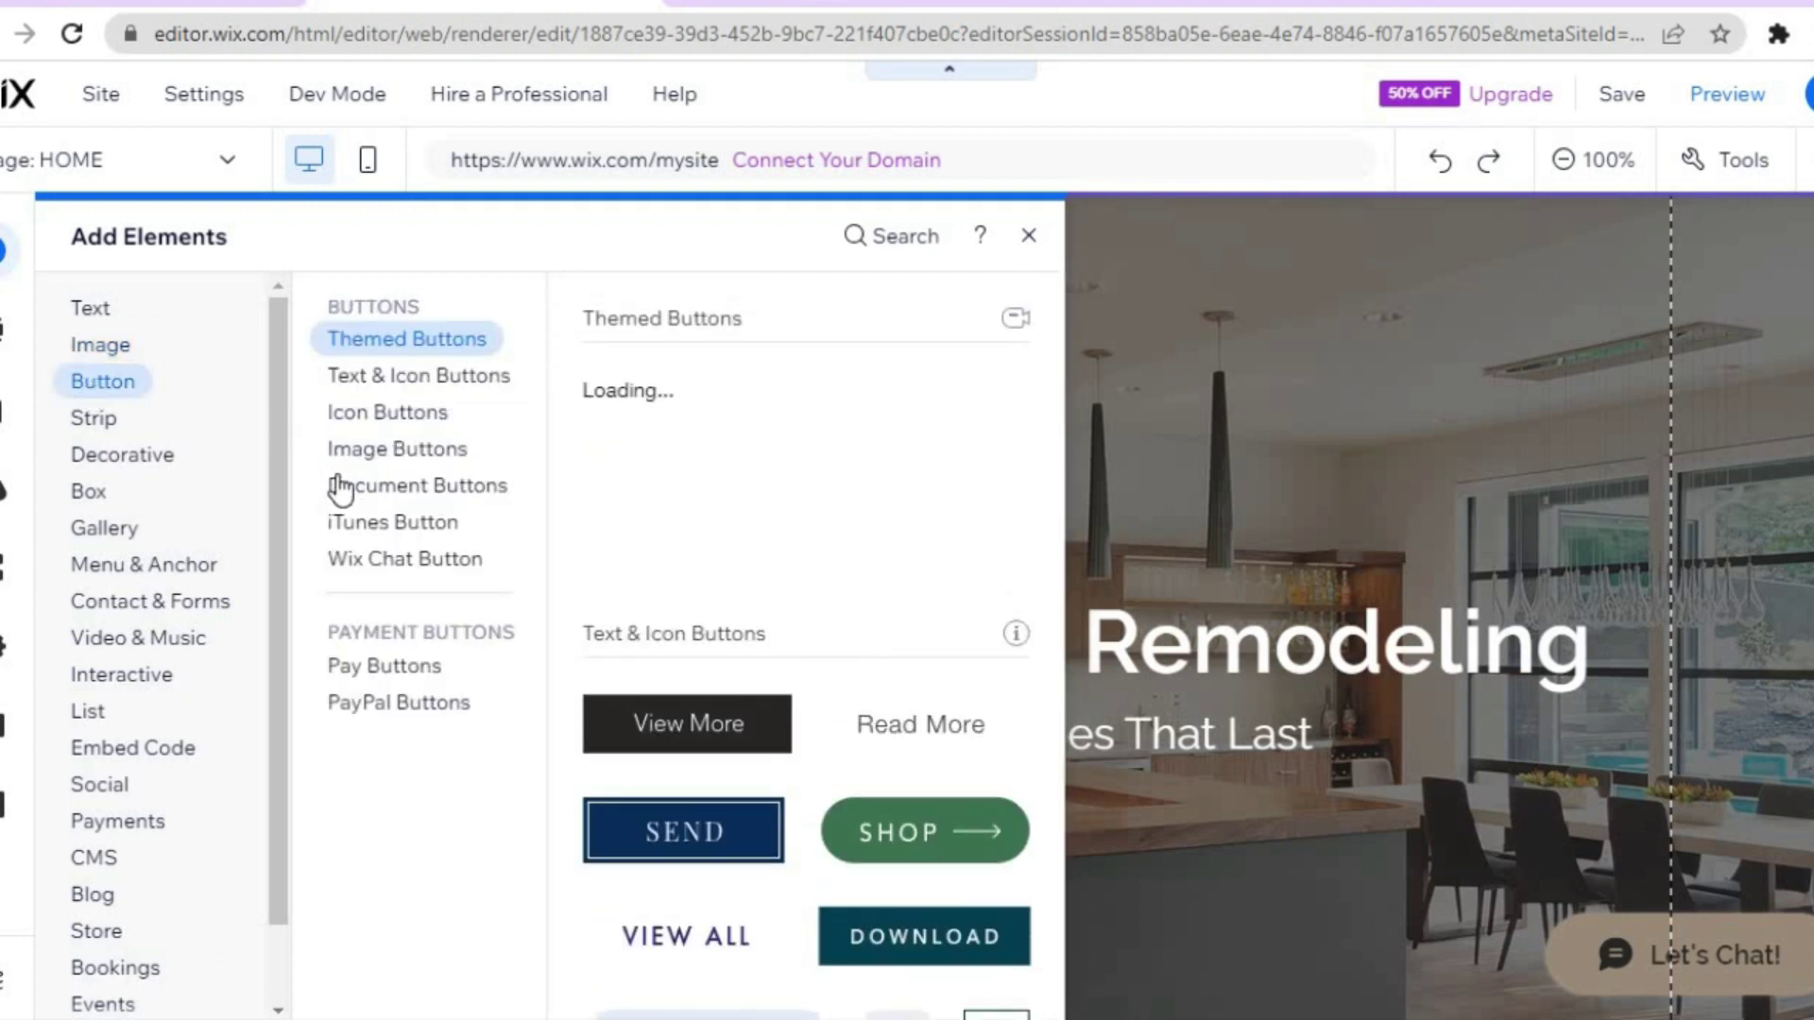
{"action": "left_click", "coordinate": [416, 713]}
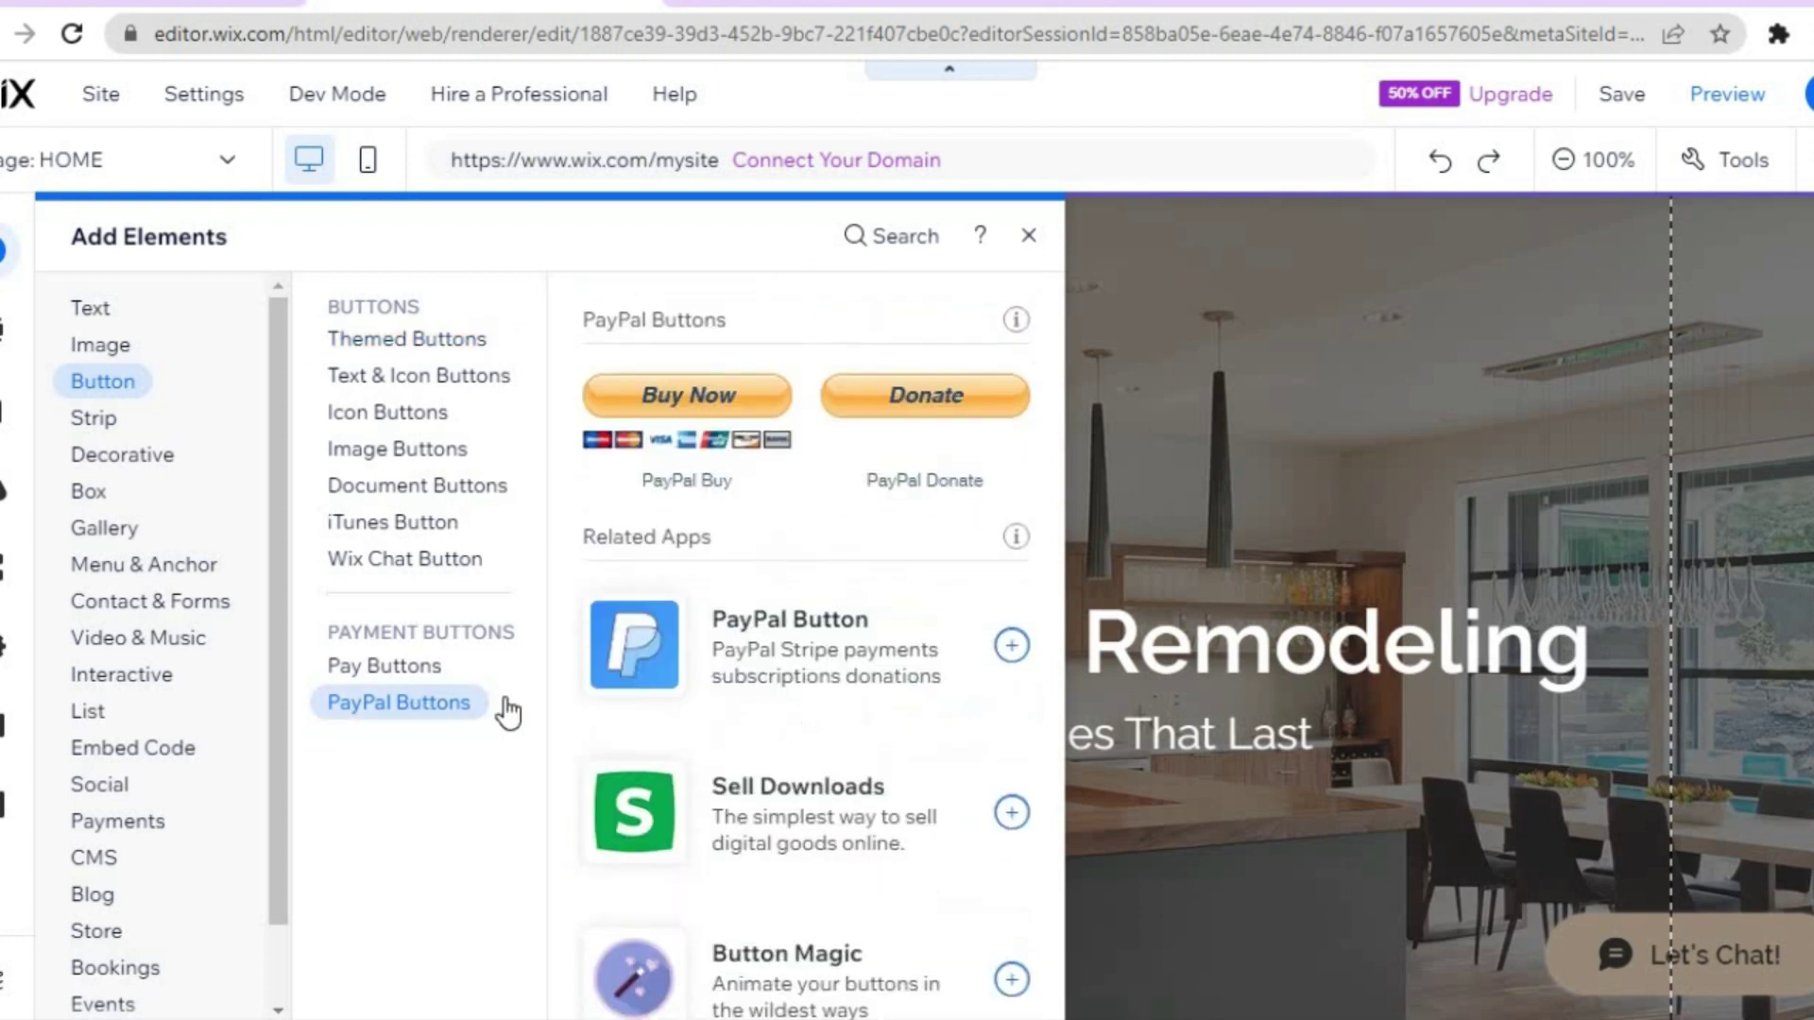
{"action": "left_click", "coordinate": [418, 567]}
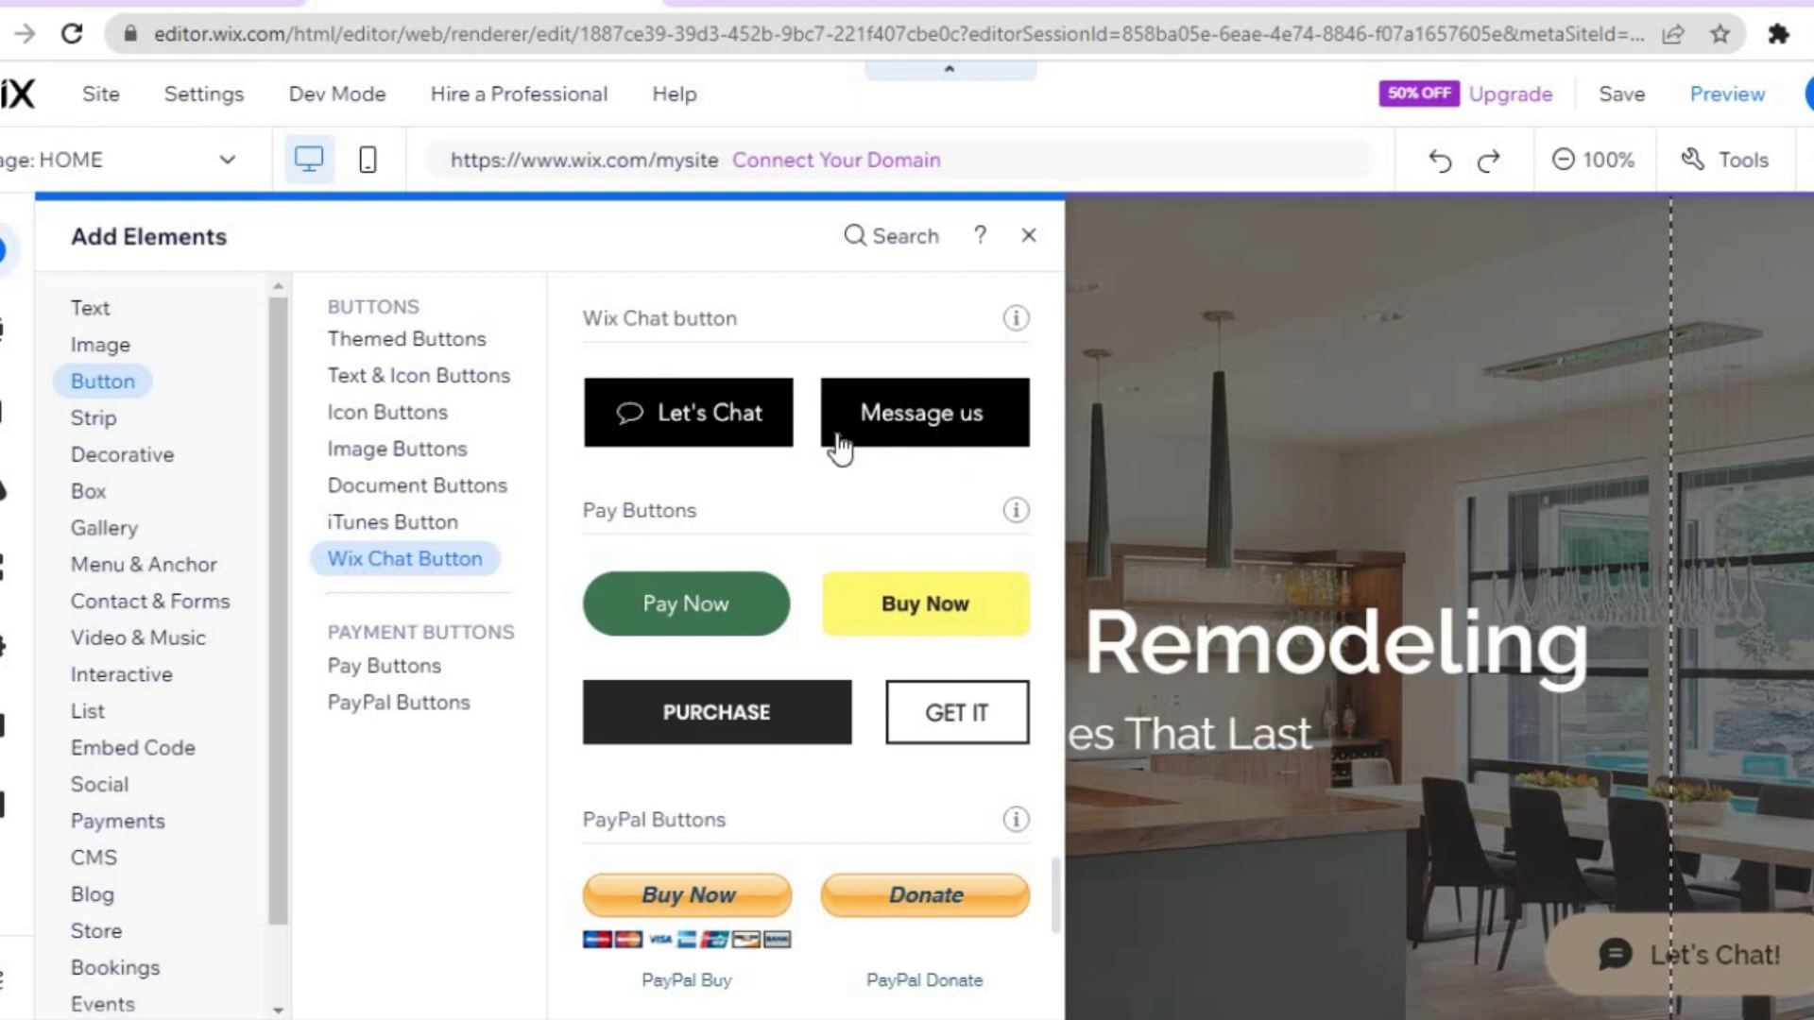
{"action": "left_click", "coordinate": [434, 522]}
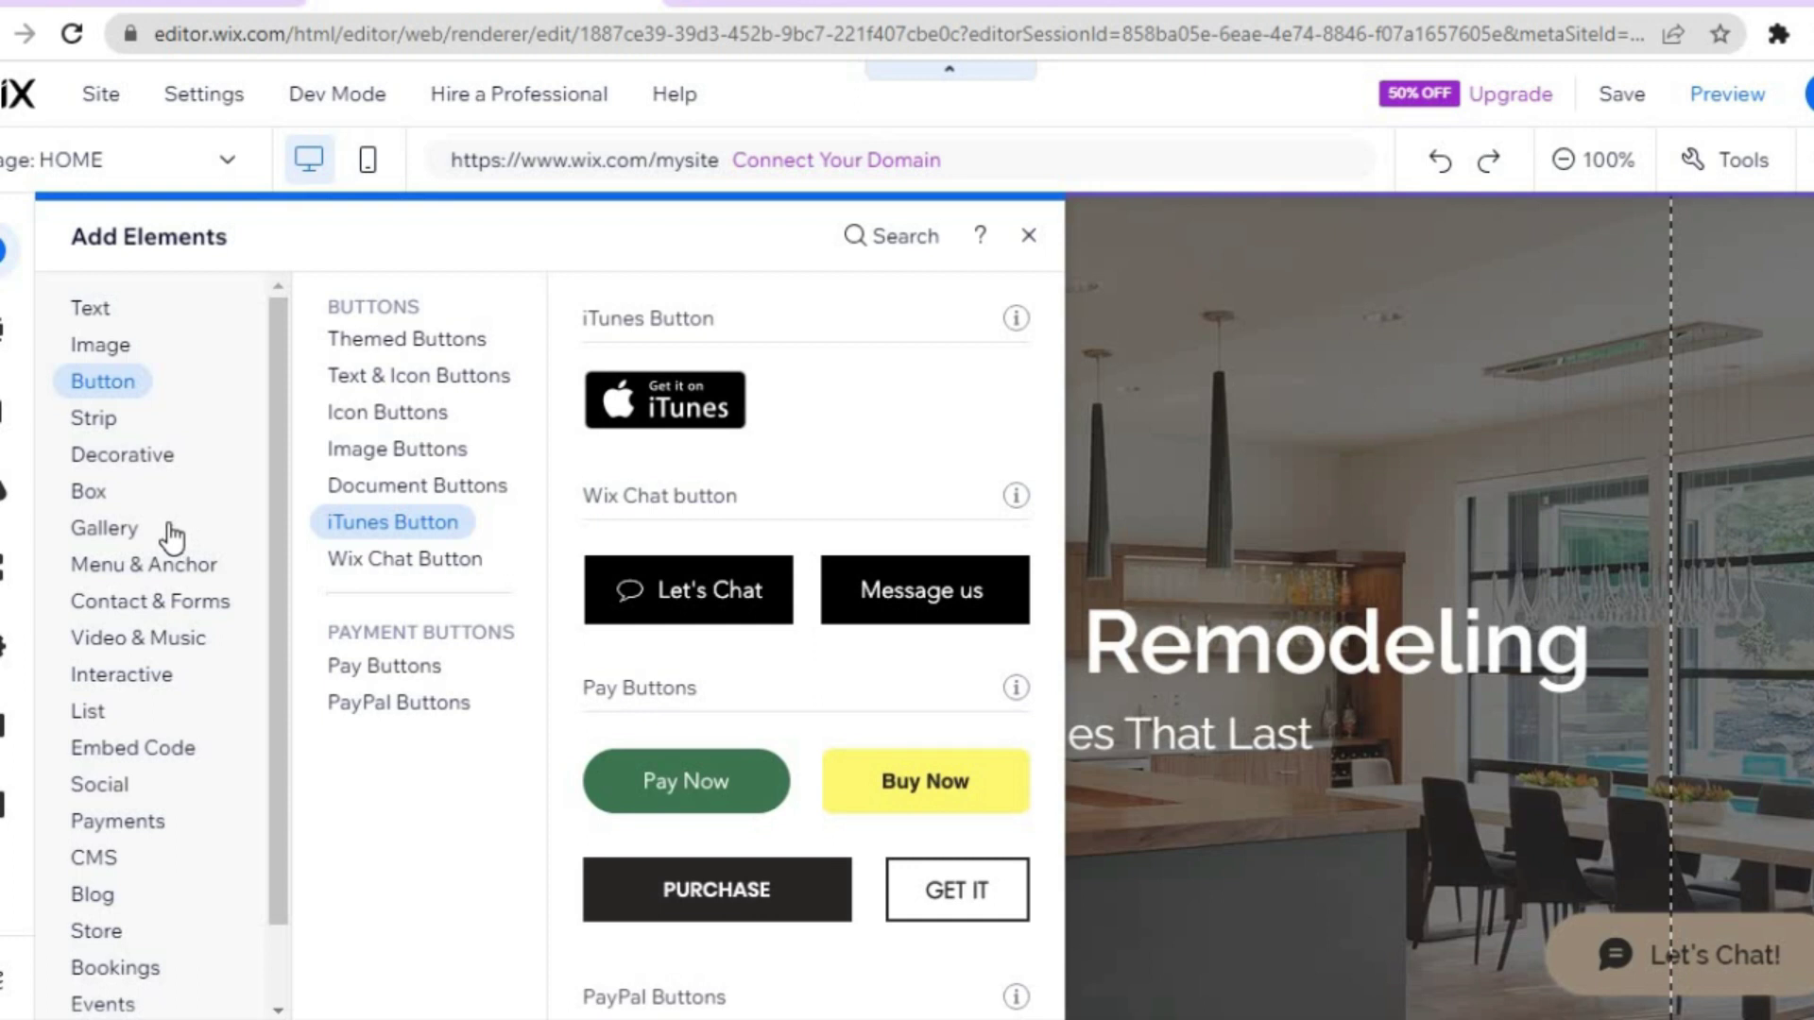
{"action": "left_click", "coordinate": [100, 493]}
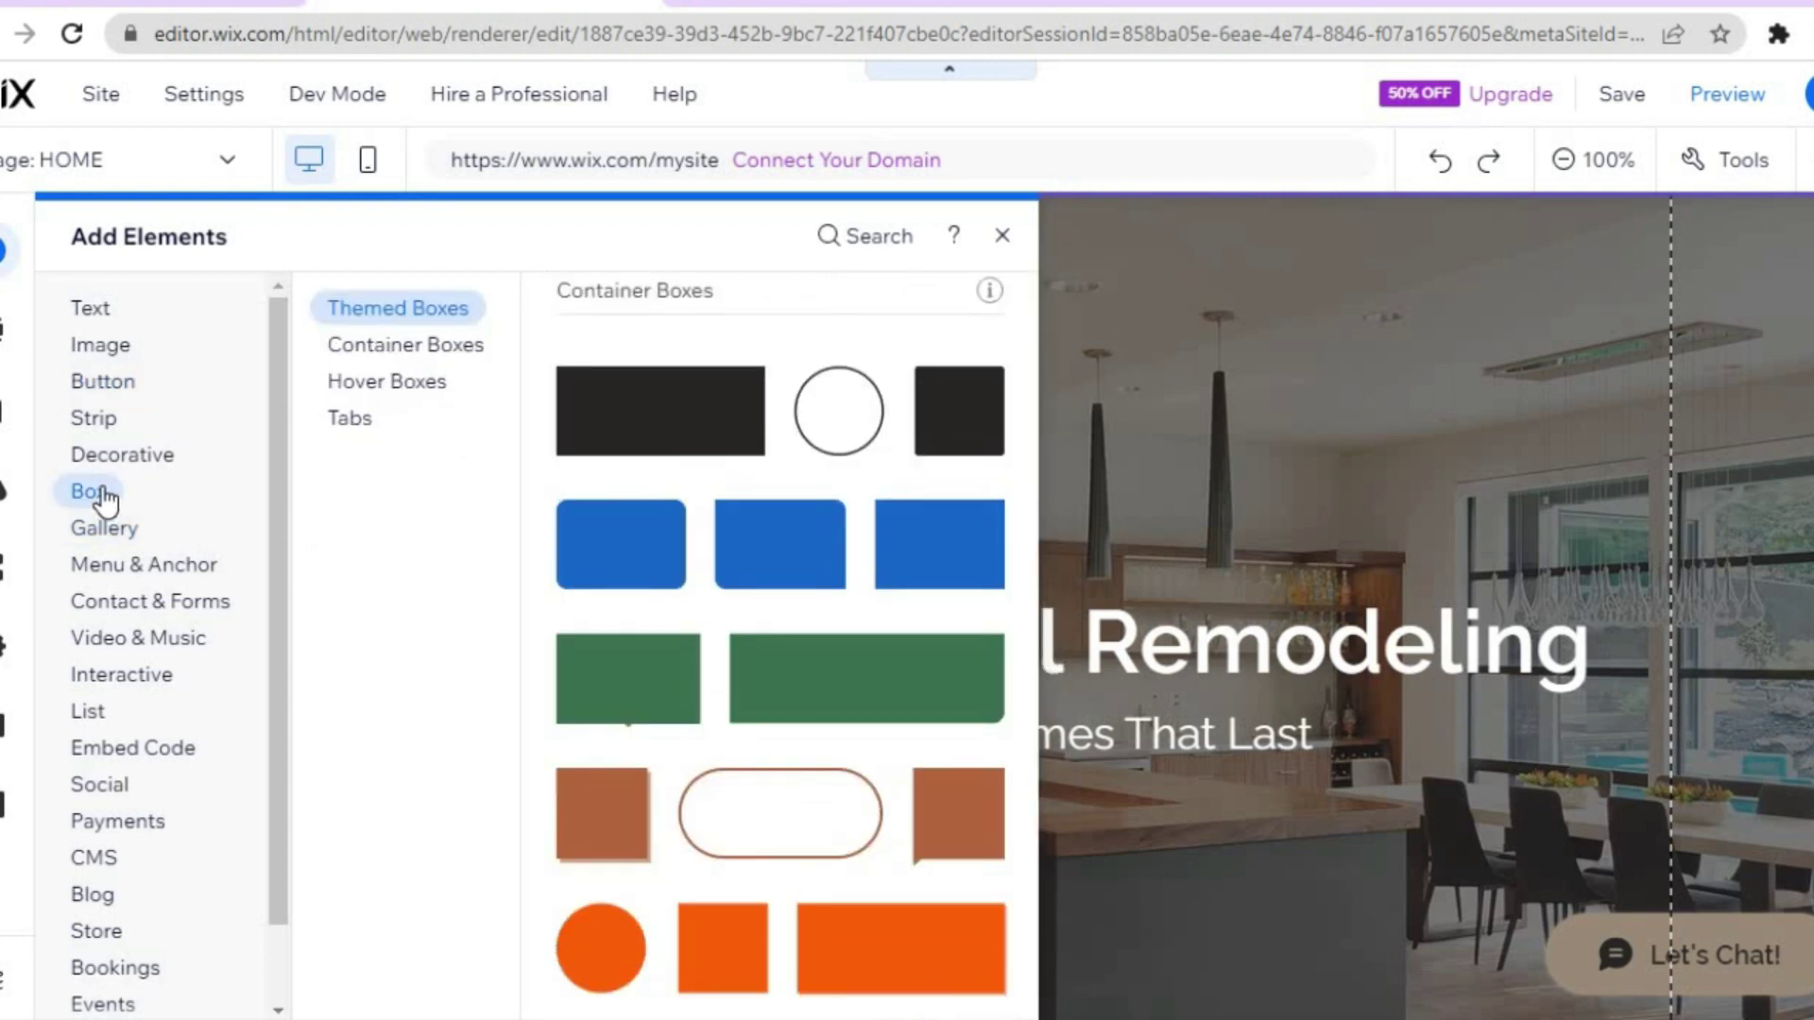
Browse the Hover Boxes designs and the Waiver and Request form templates
{"action": "left_click", "coordinate": [425, 382]}
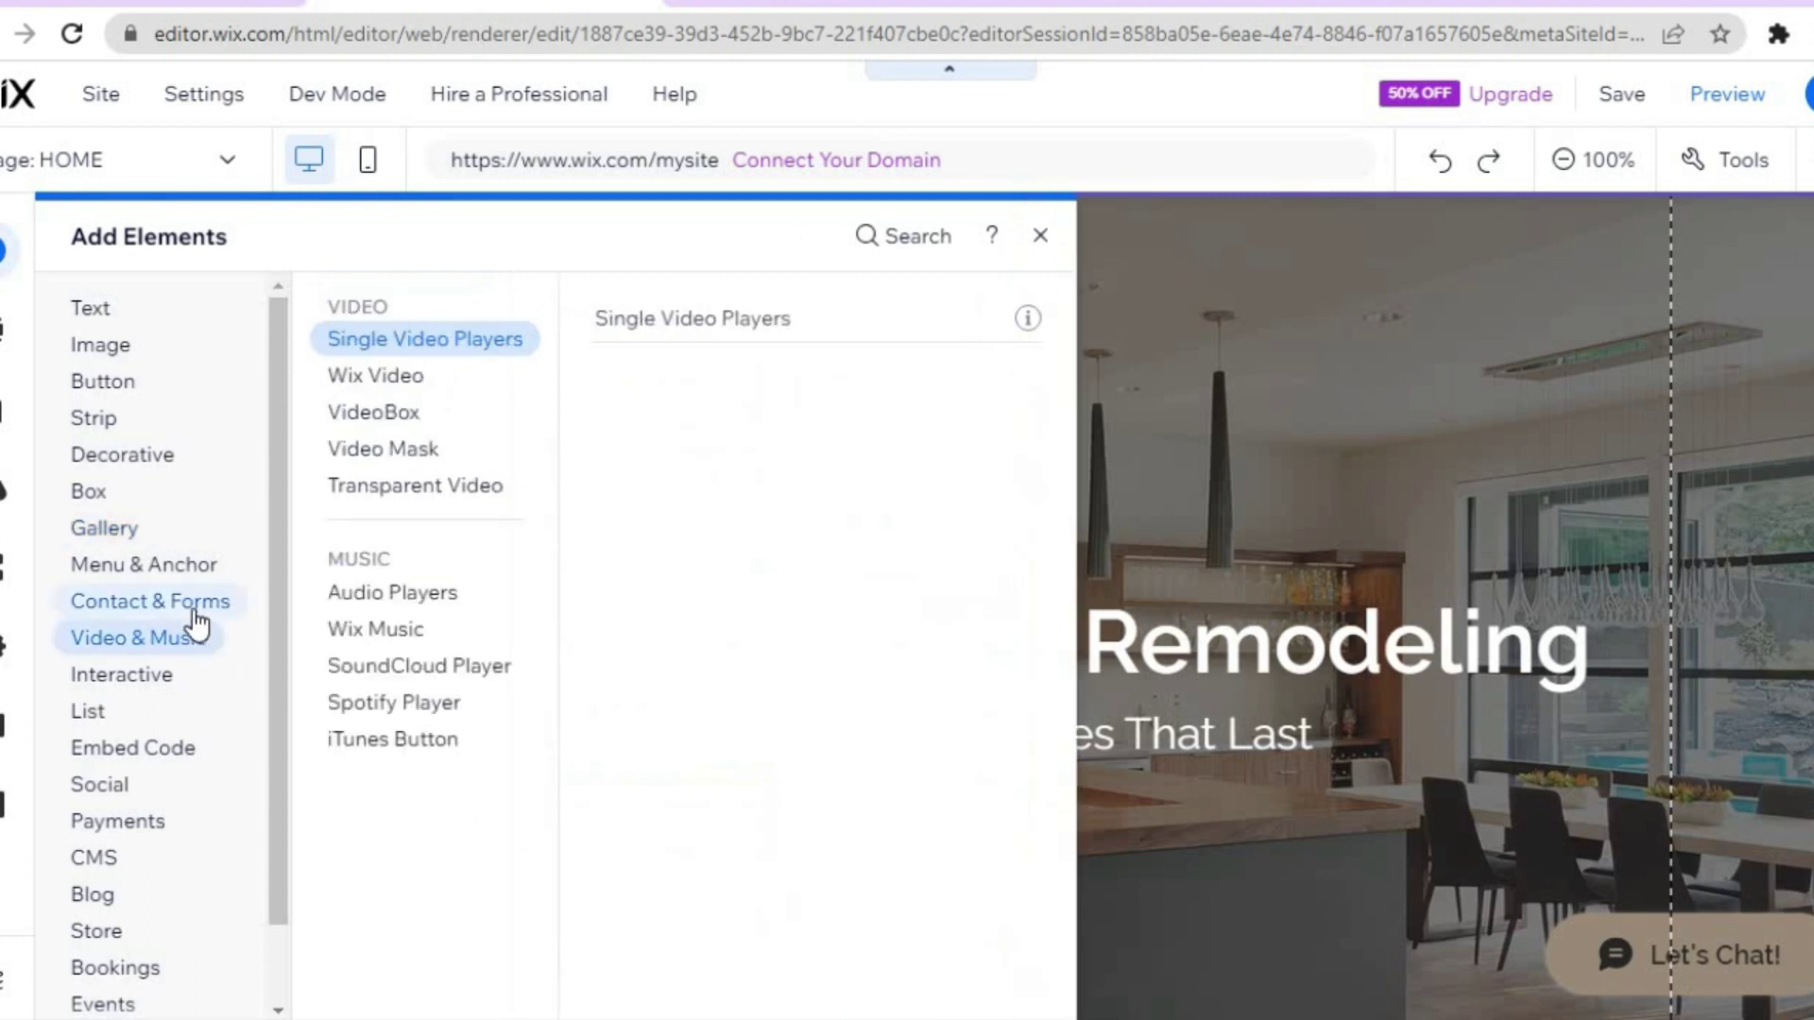
{"action": "mouse_move", "coordinate": [189, 610]}
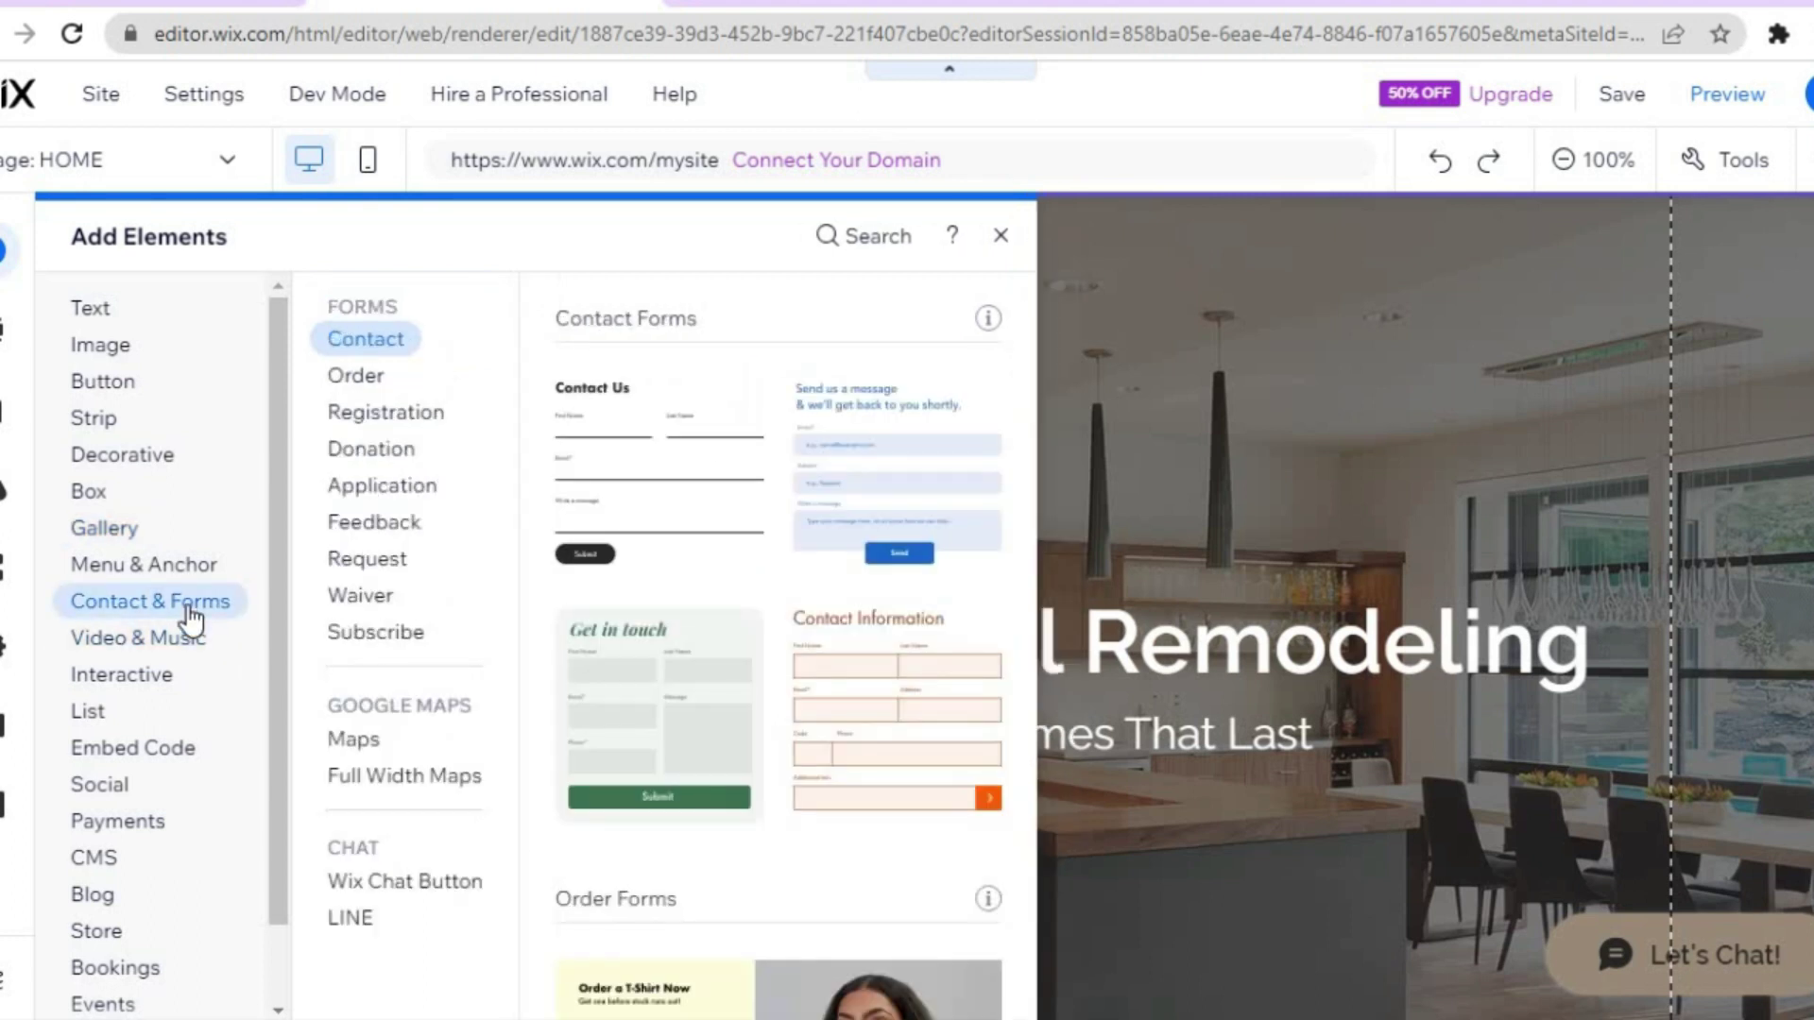
{"action": "left_click", "coordinate": [377, 595]}
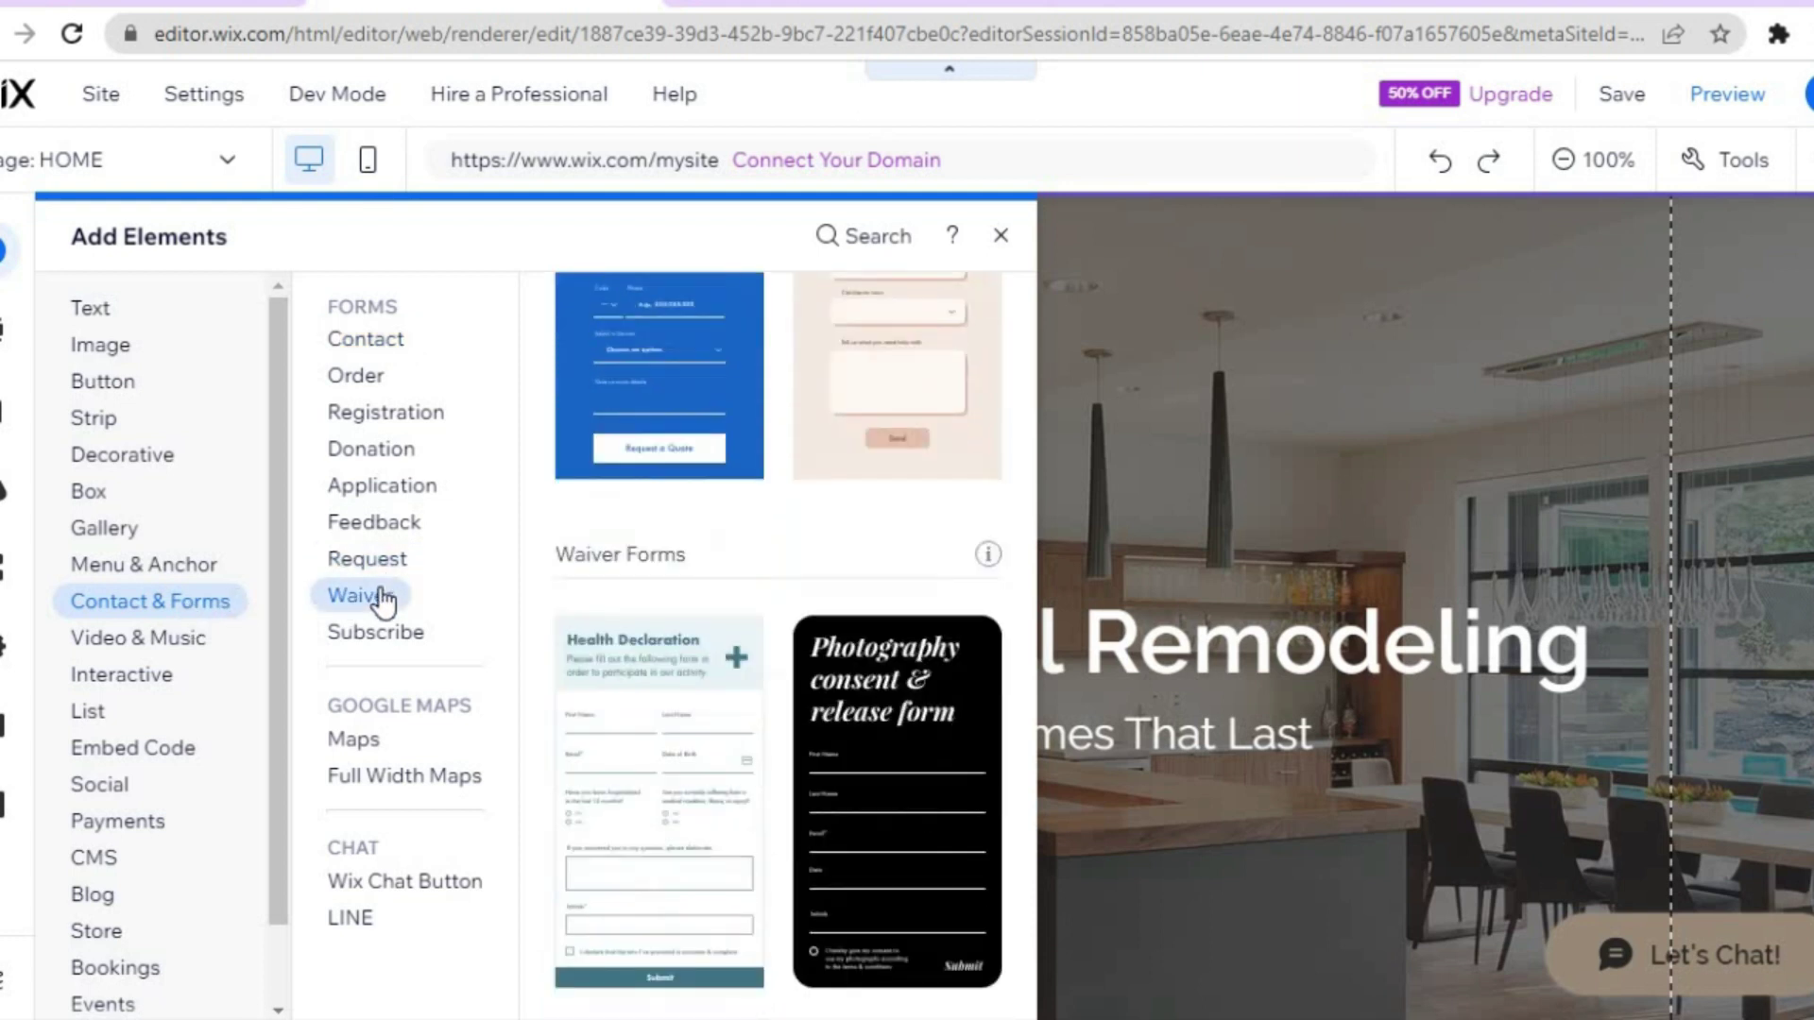
{"action": "left_click", "coordinate": [380, 567]}
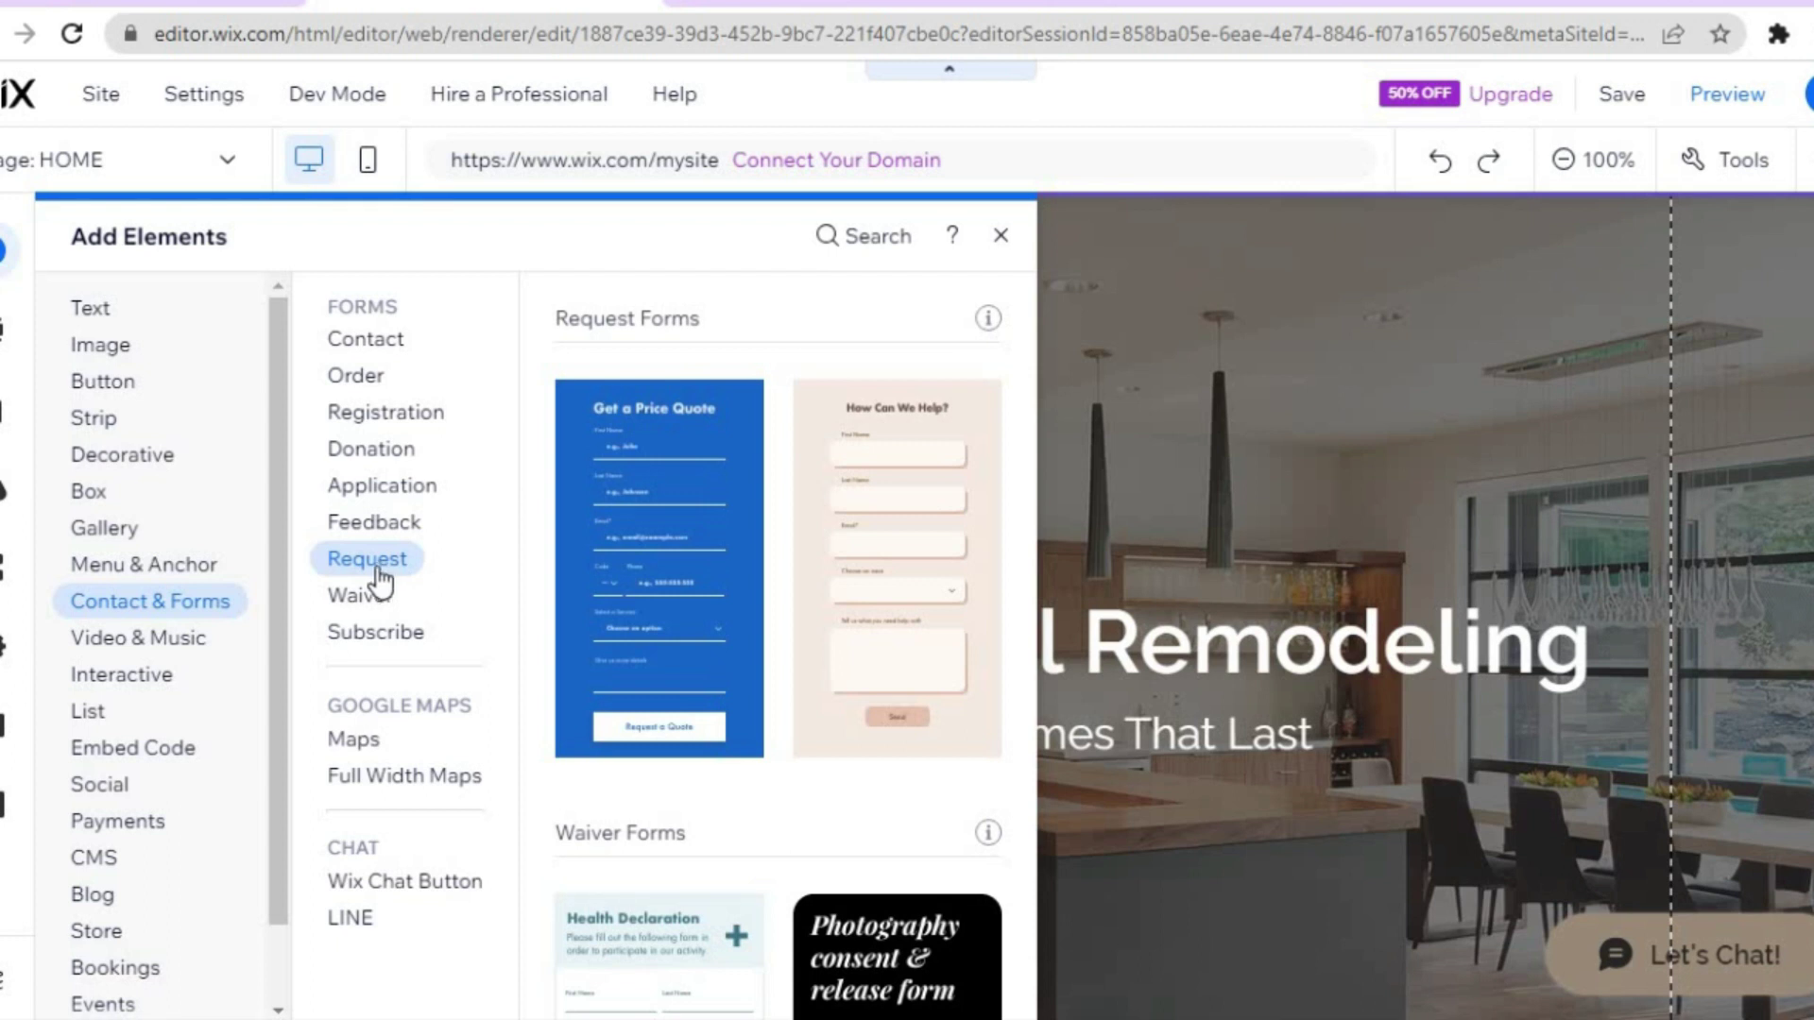
Browse Embed Code and Social bars, then move down the list to the Store add-on
{"action": "left_click", "coordinate": [146, 767]}
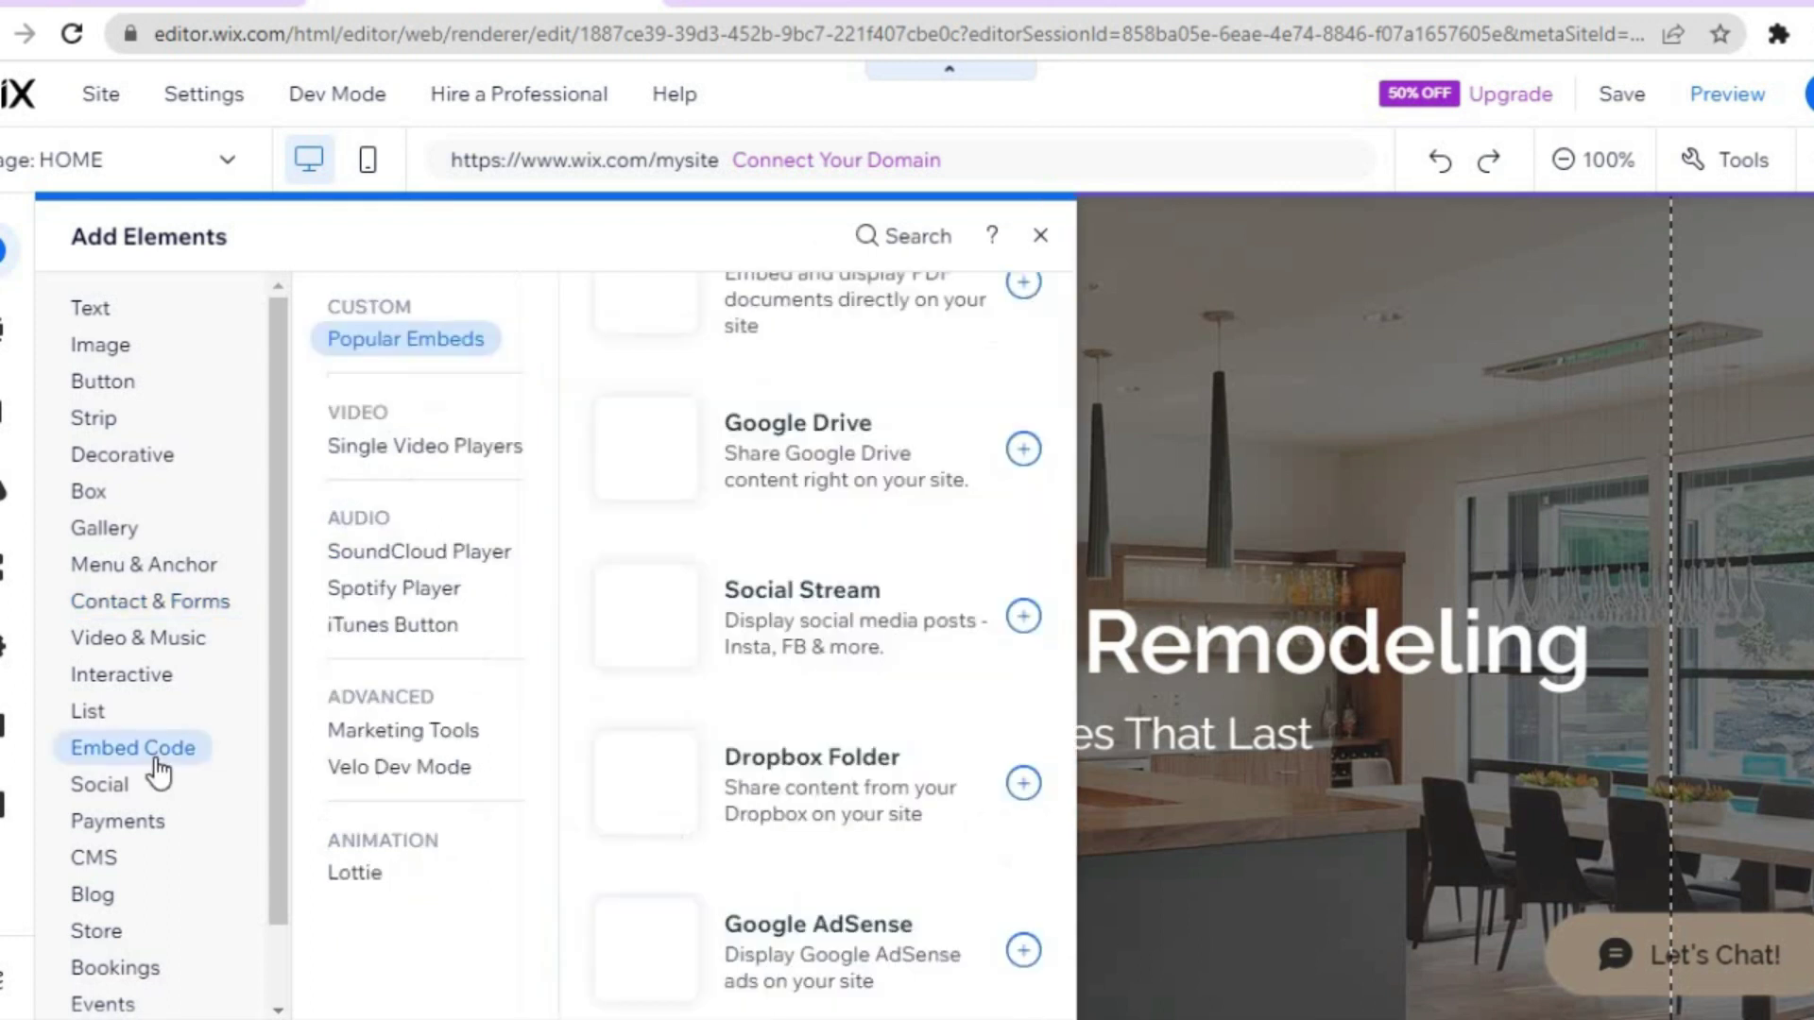
{"action": "left_click", "coordinate": [112, 792]}
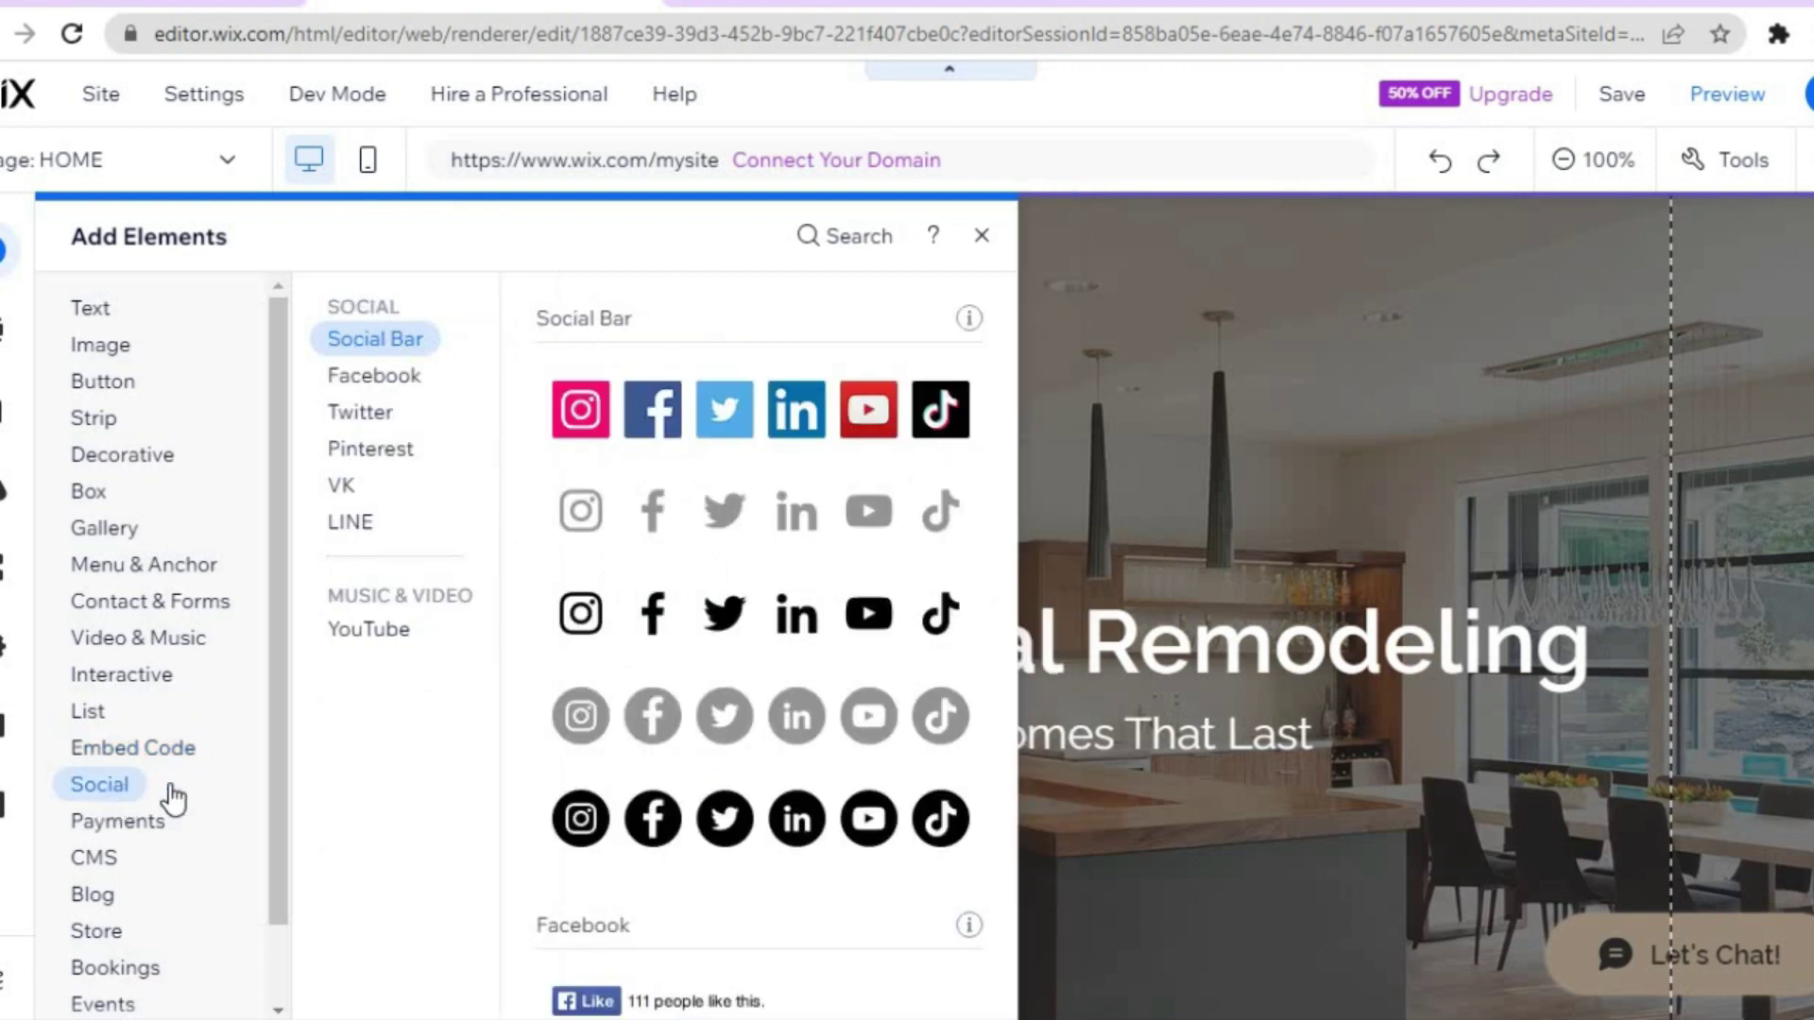
{"action": "left_click_drag", "start_coordinate": [274, 795], "coordinate": [274, 882]}
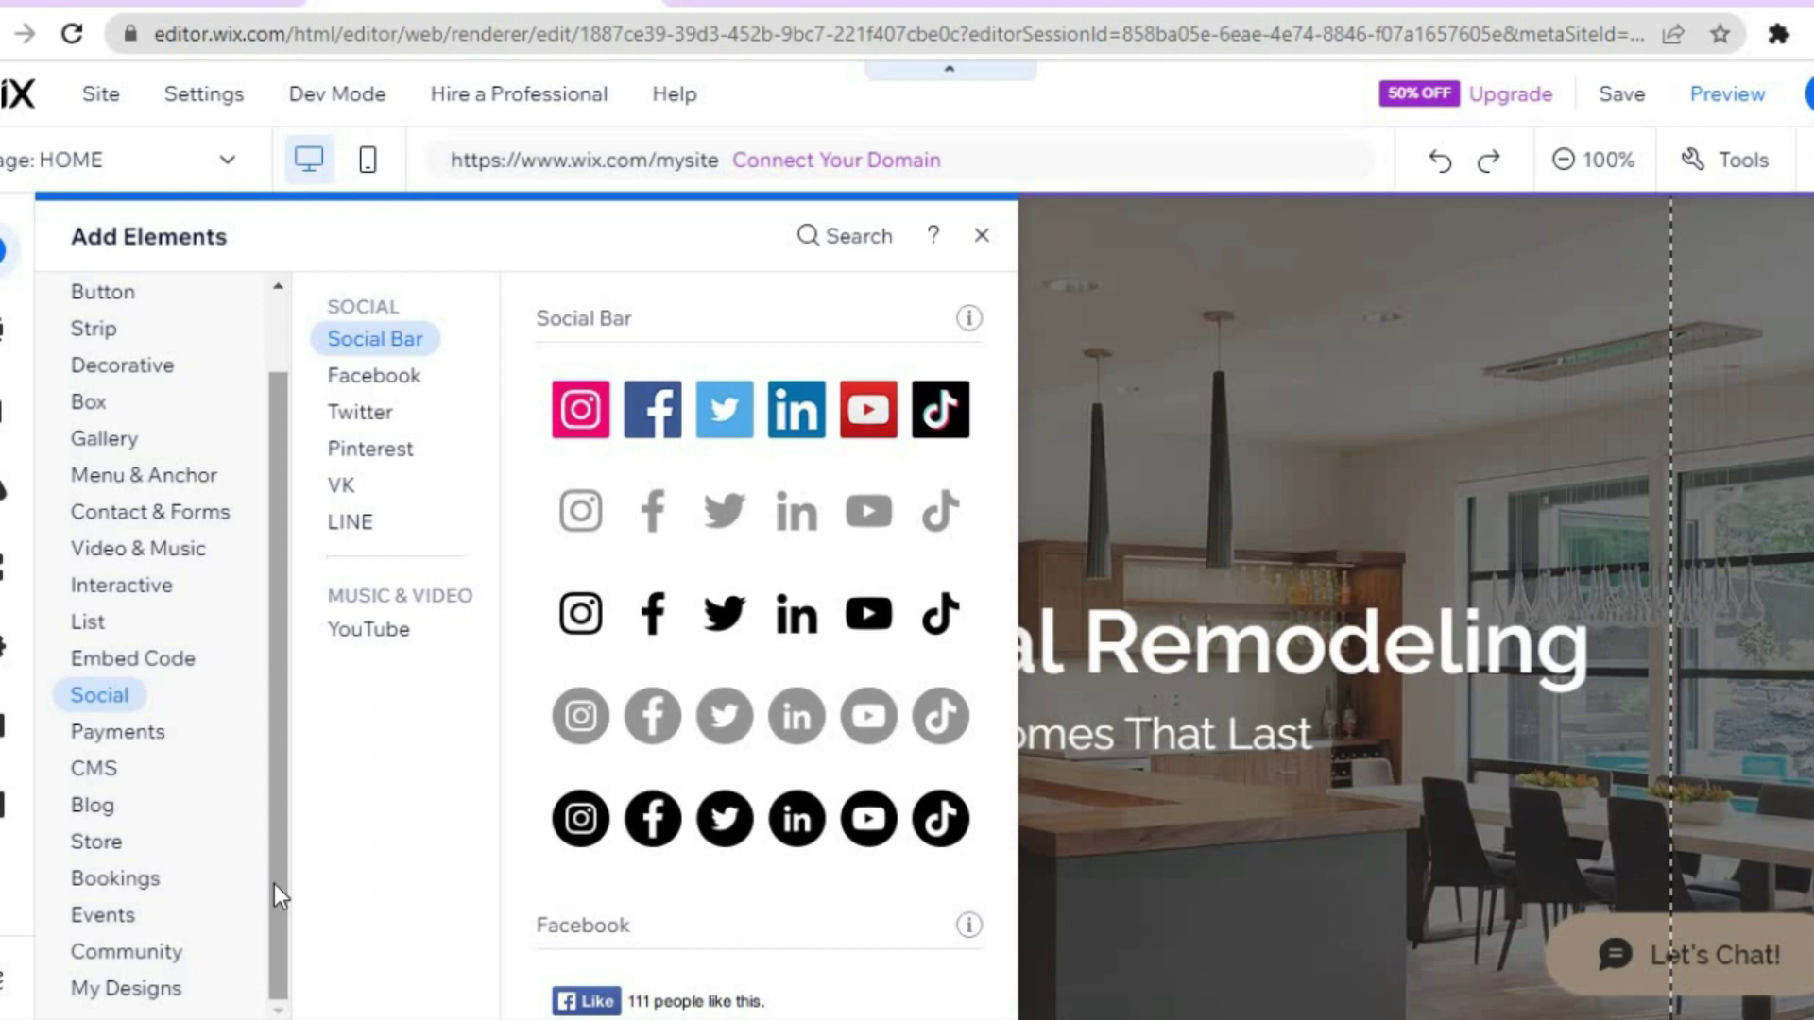
{"action": "left_click", "coordinate": [114, 846]}
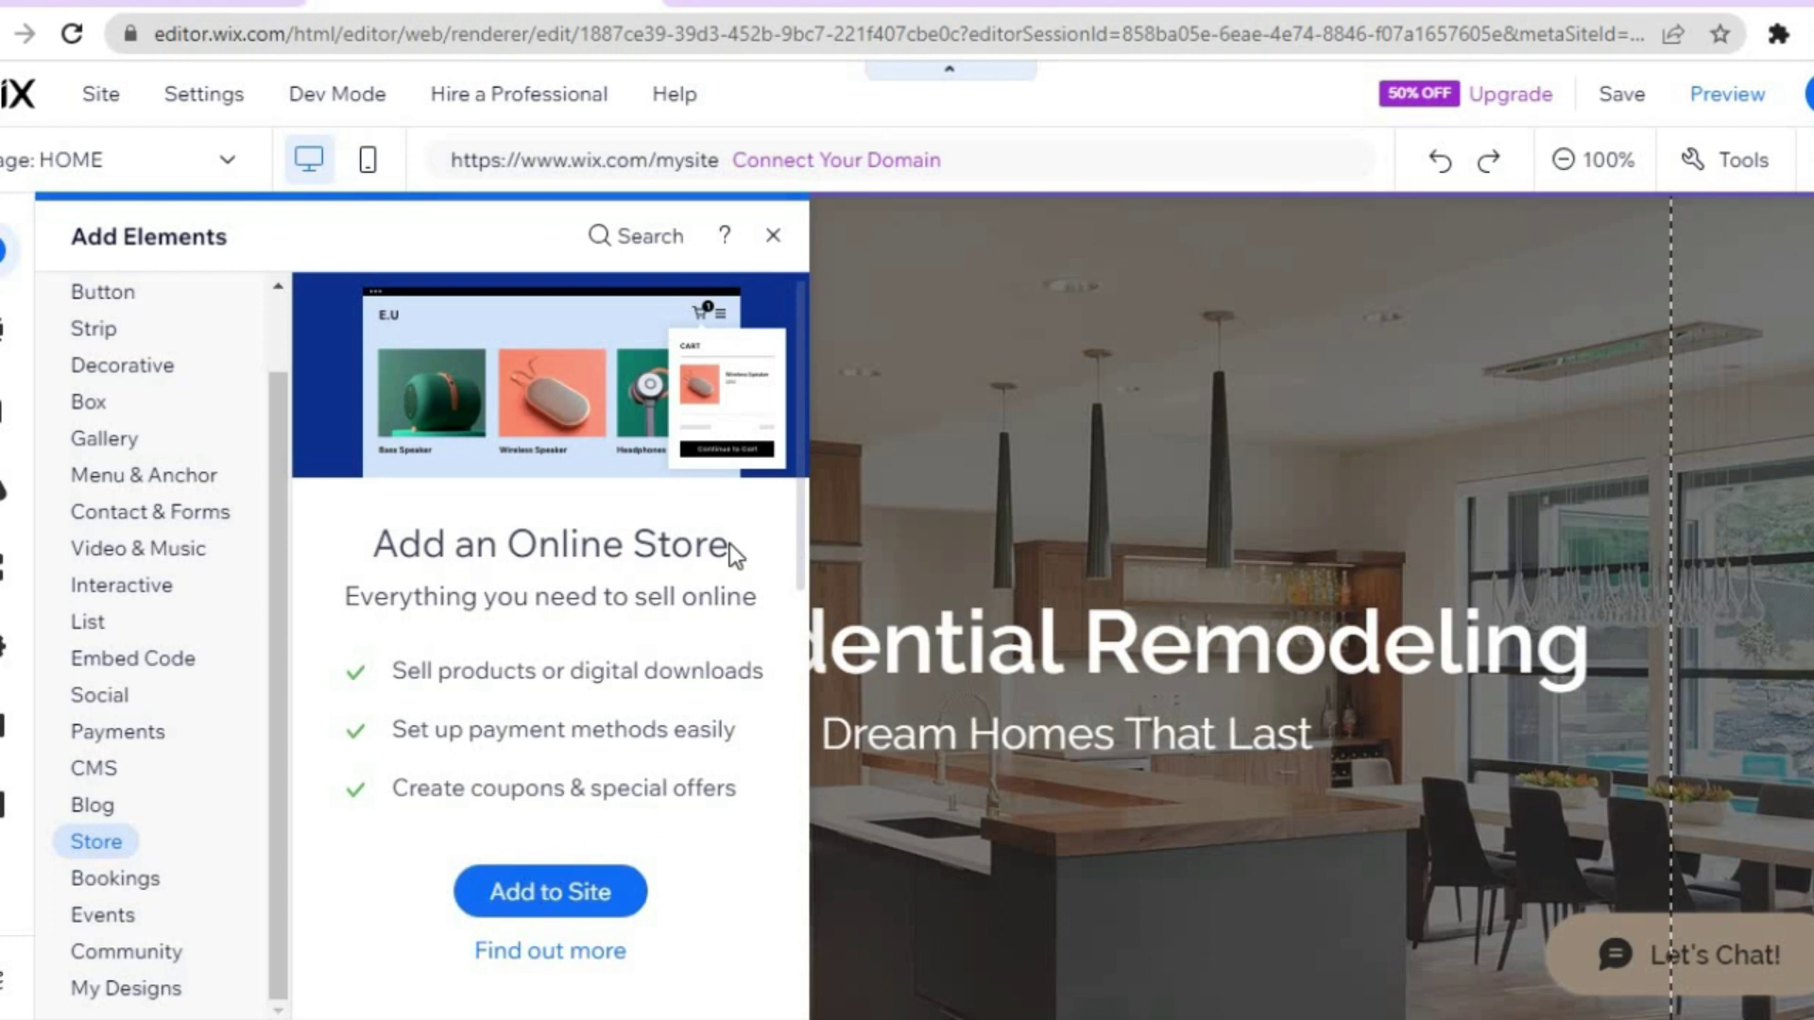
Close the Add Elements panel and view the site in Preview mode
{"action": "left_click", "coordinate": [773, 236]}
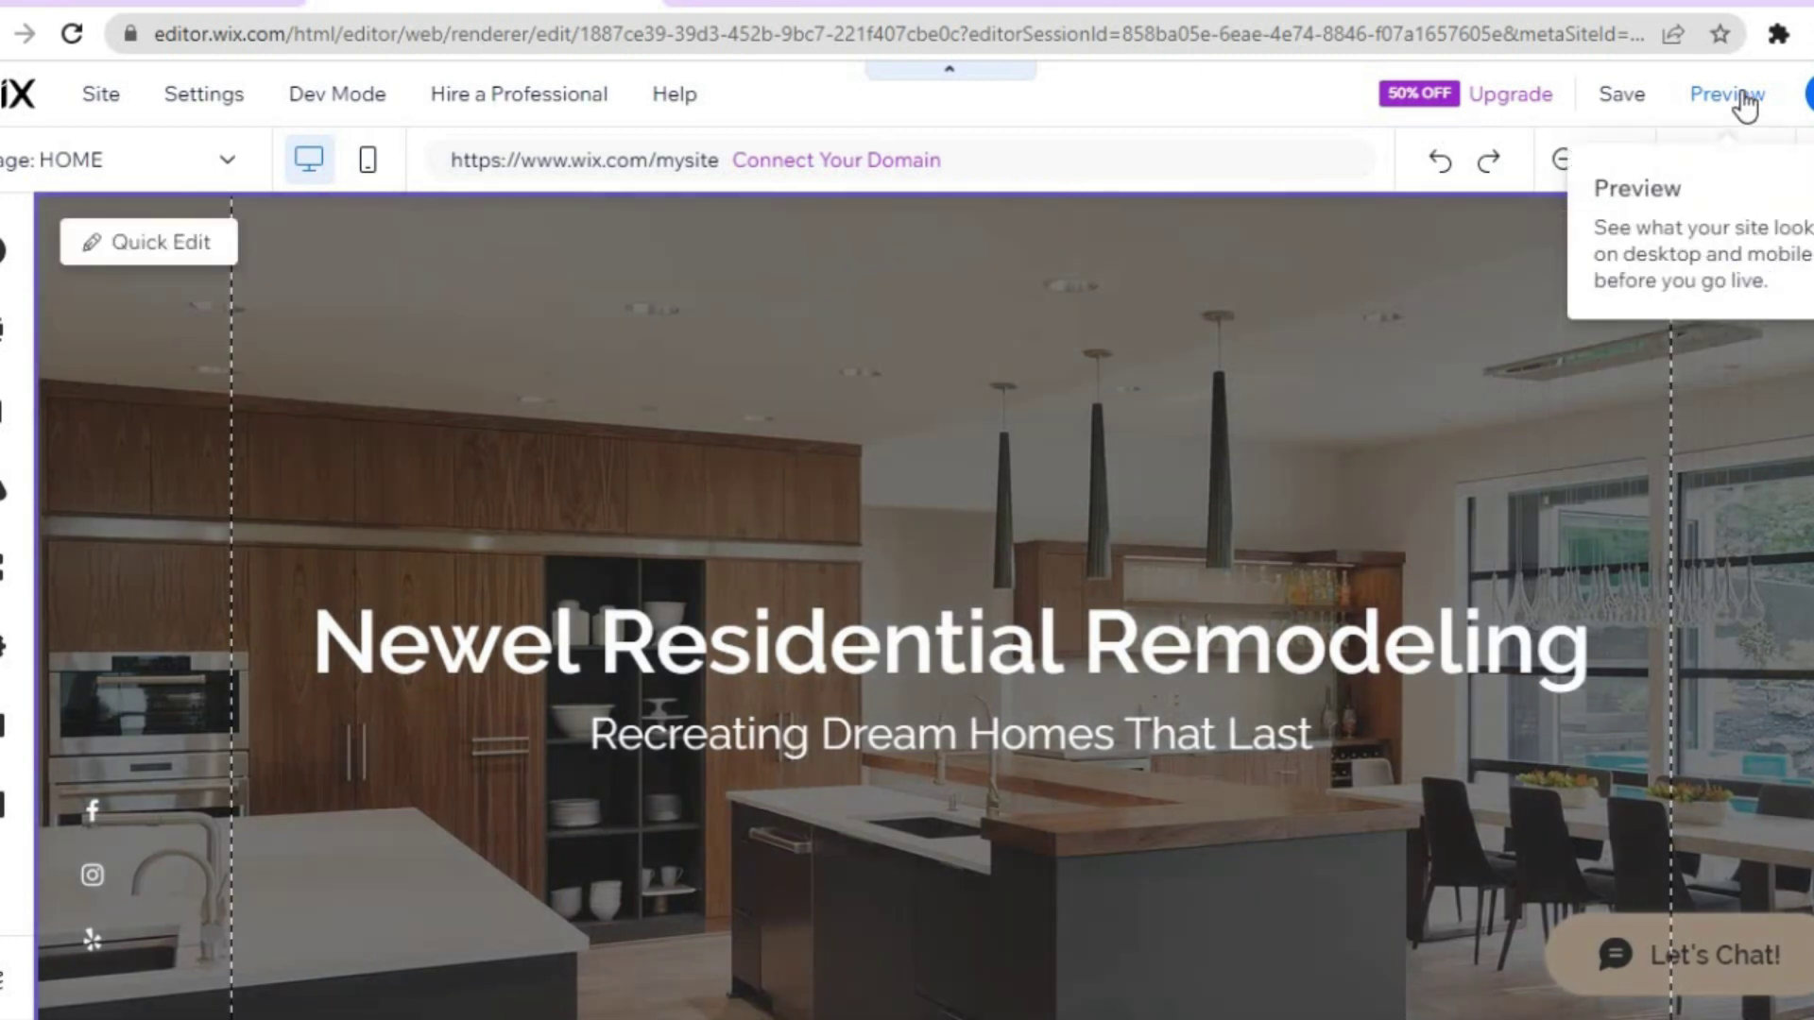
{"action": "left_click", "coordinate": [1742, 92]}
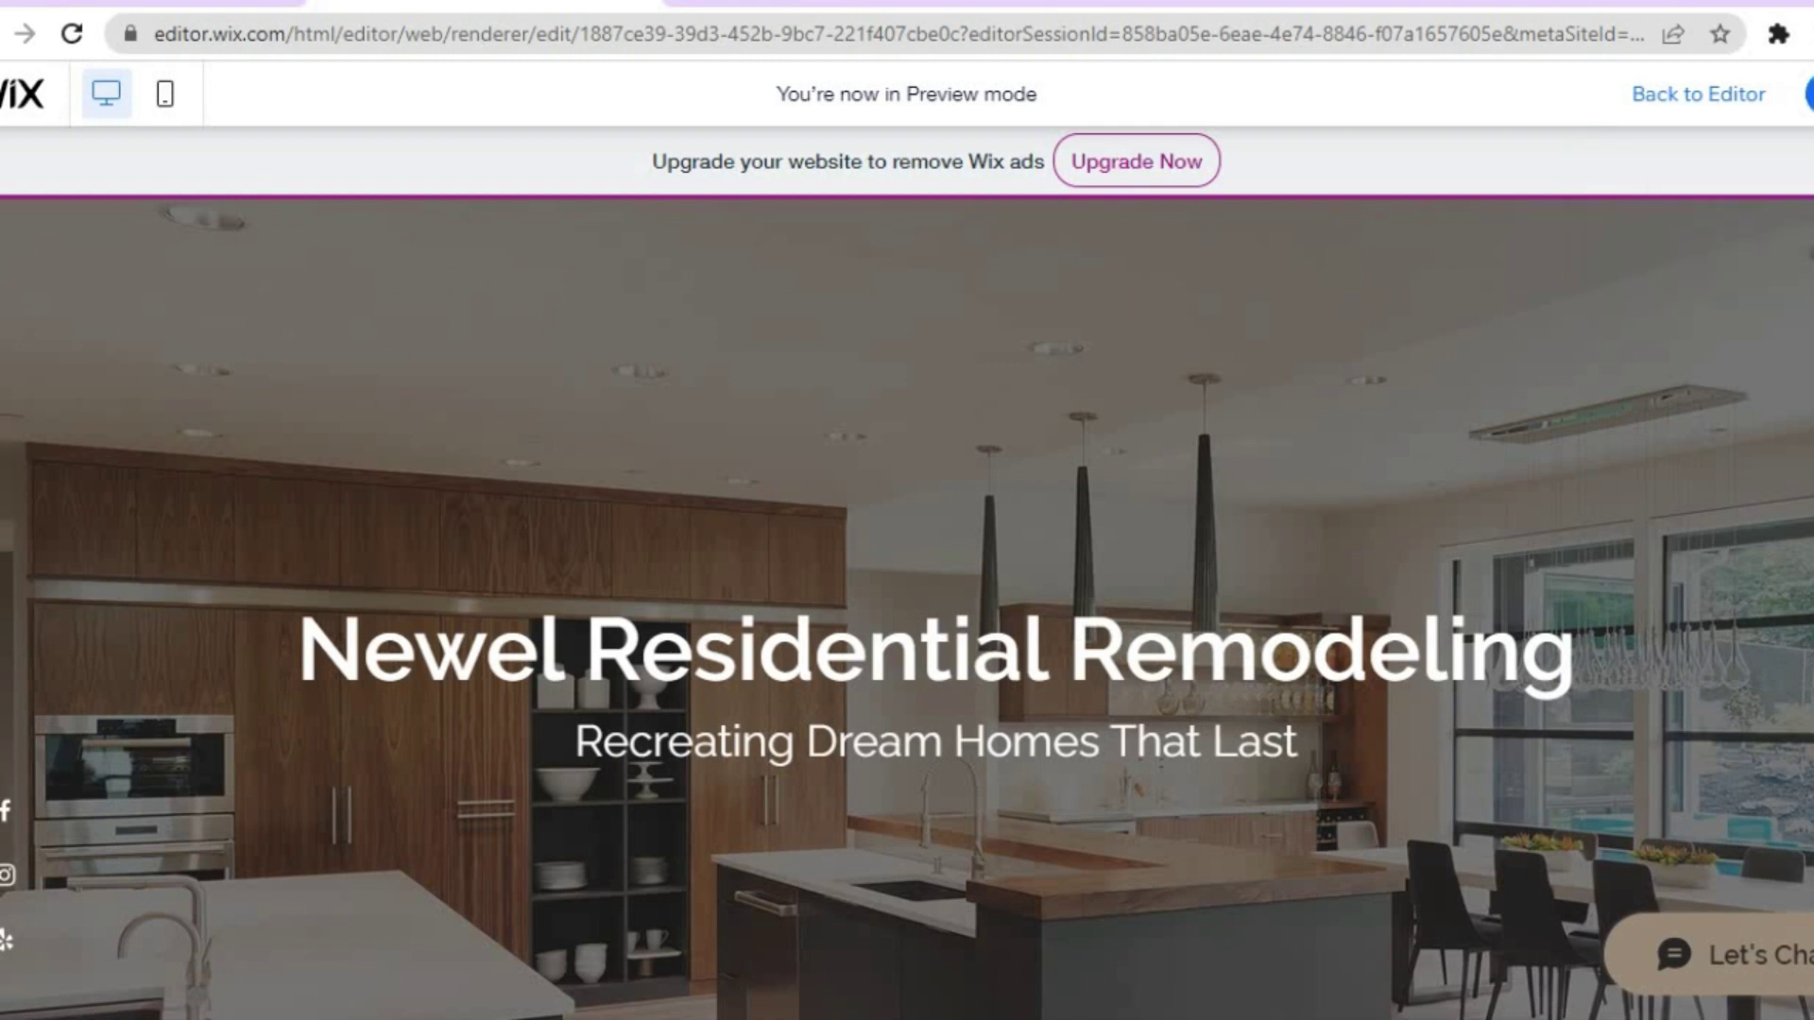
{"action": "scroll", "coordinate": [907, 605], "scroll_direction": "down", "scroll_amount": 5}
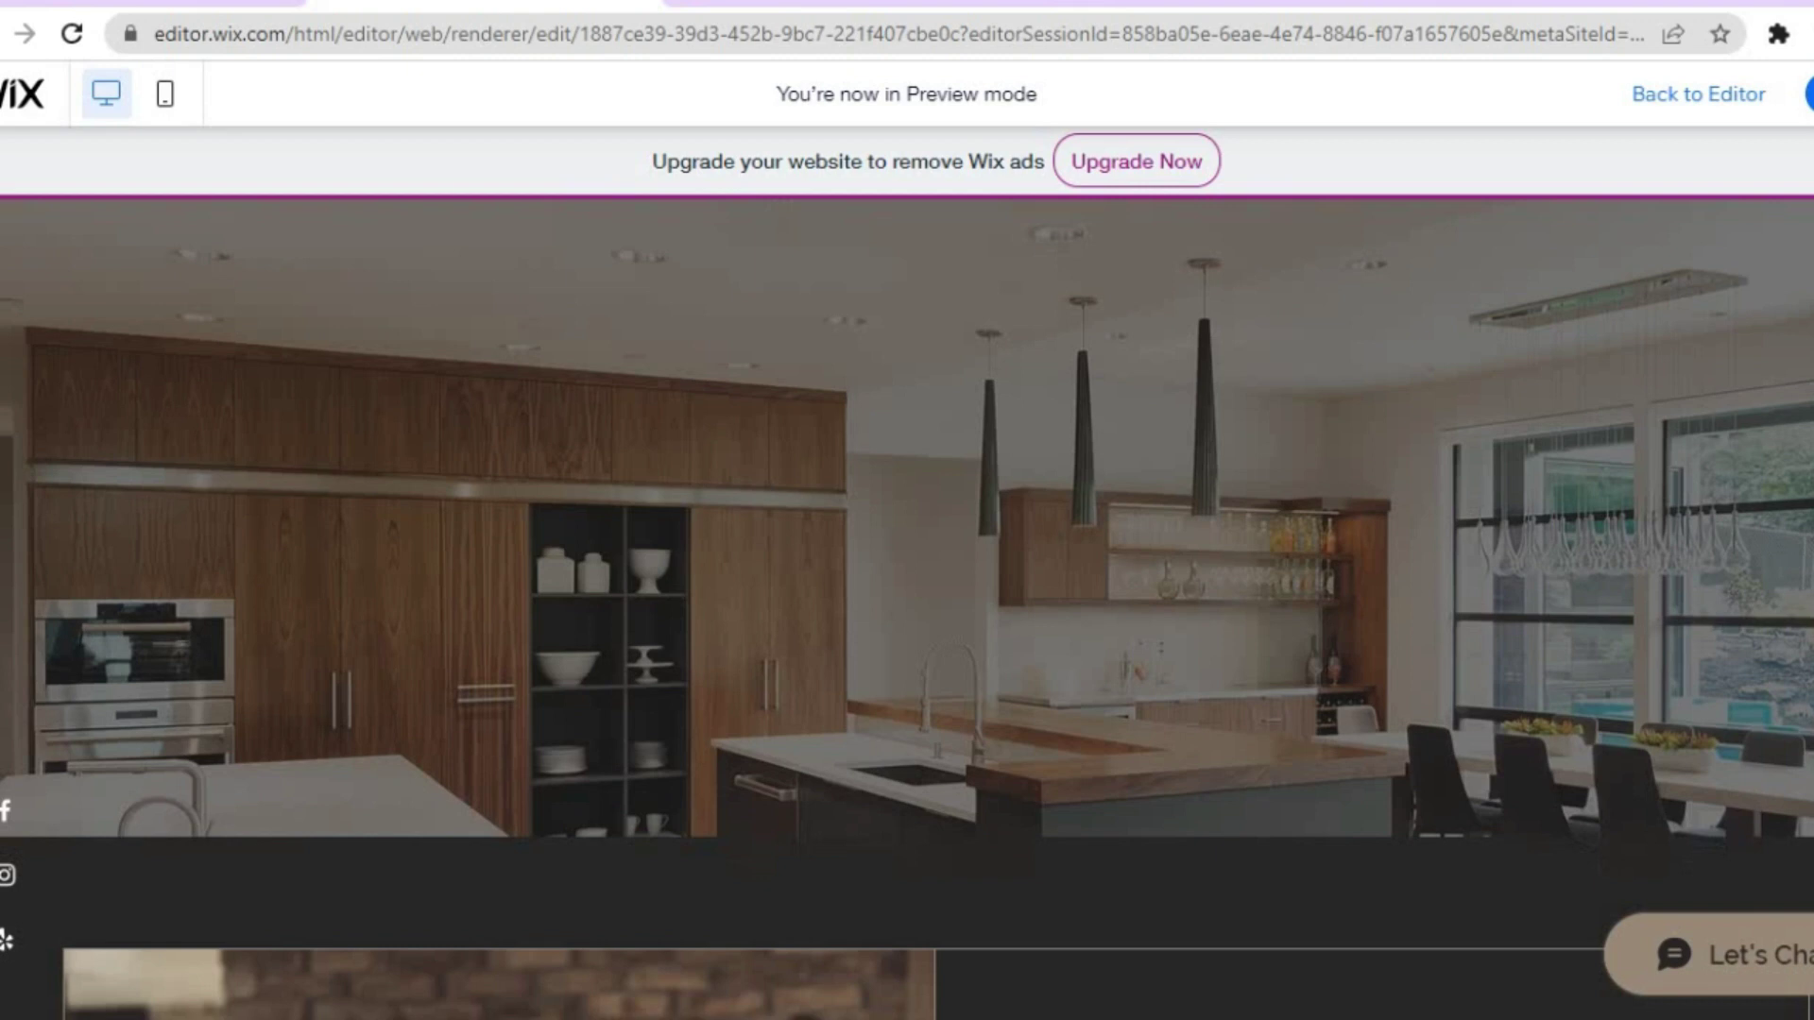
{"action": "scroll", "coordinate": [907, 605], "scroll_direction": "down", "scroll_amount": 5}
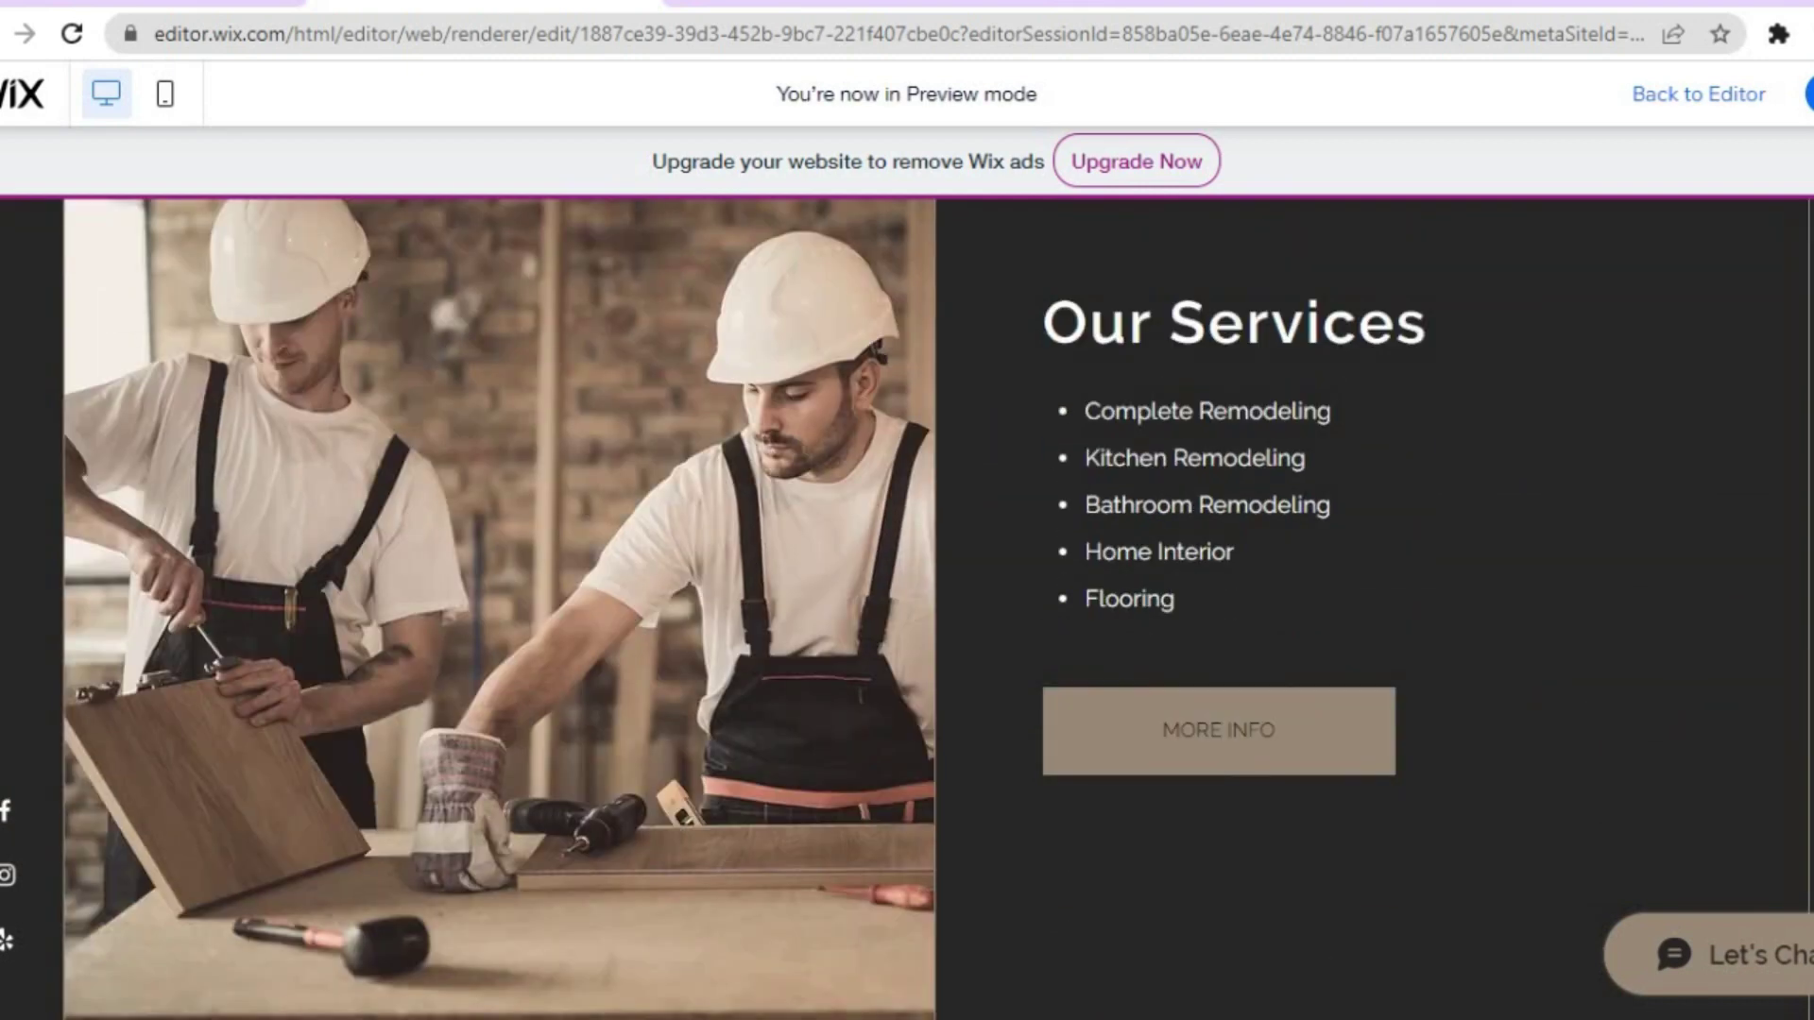
{"action": "scroll", "coordinate": [907, 605], "scroll_direction": "down", "scroll_amount": 9}
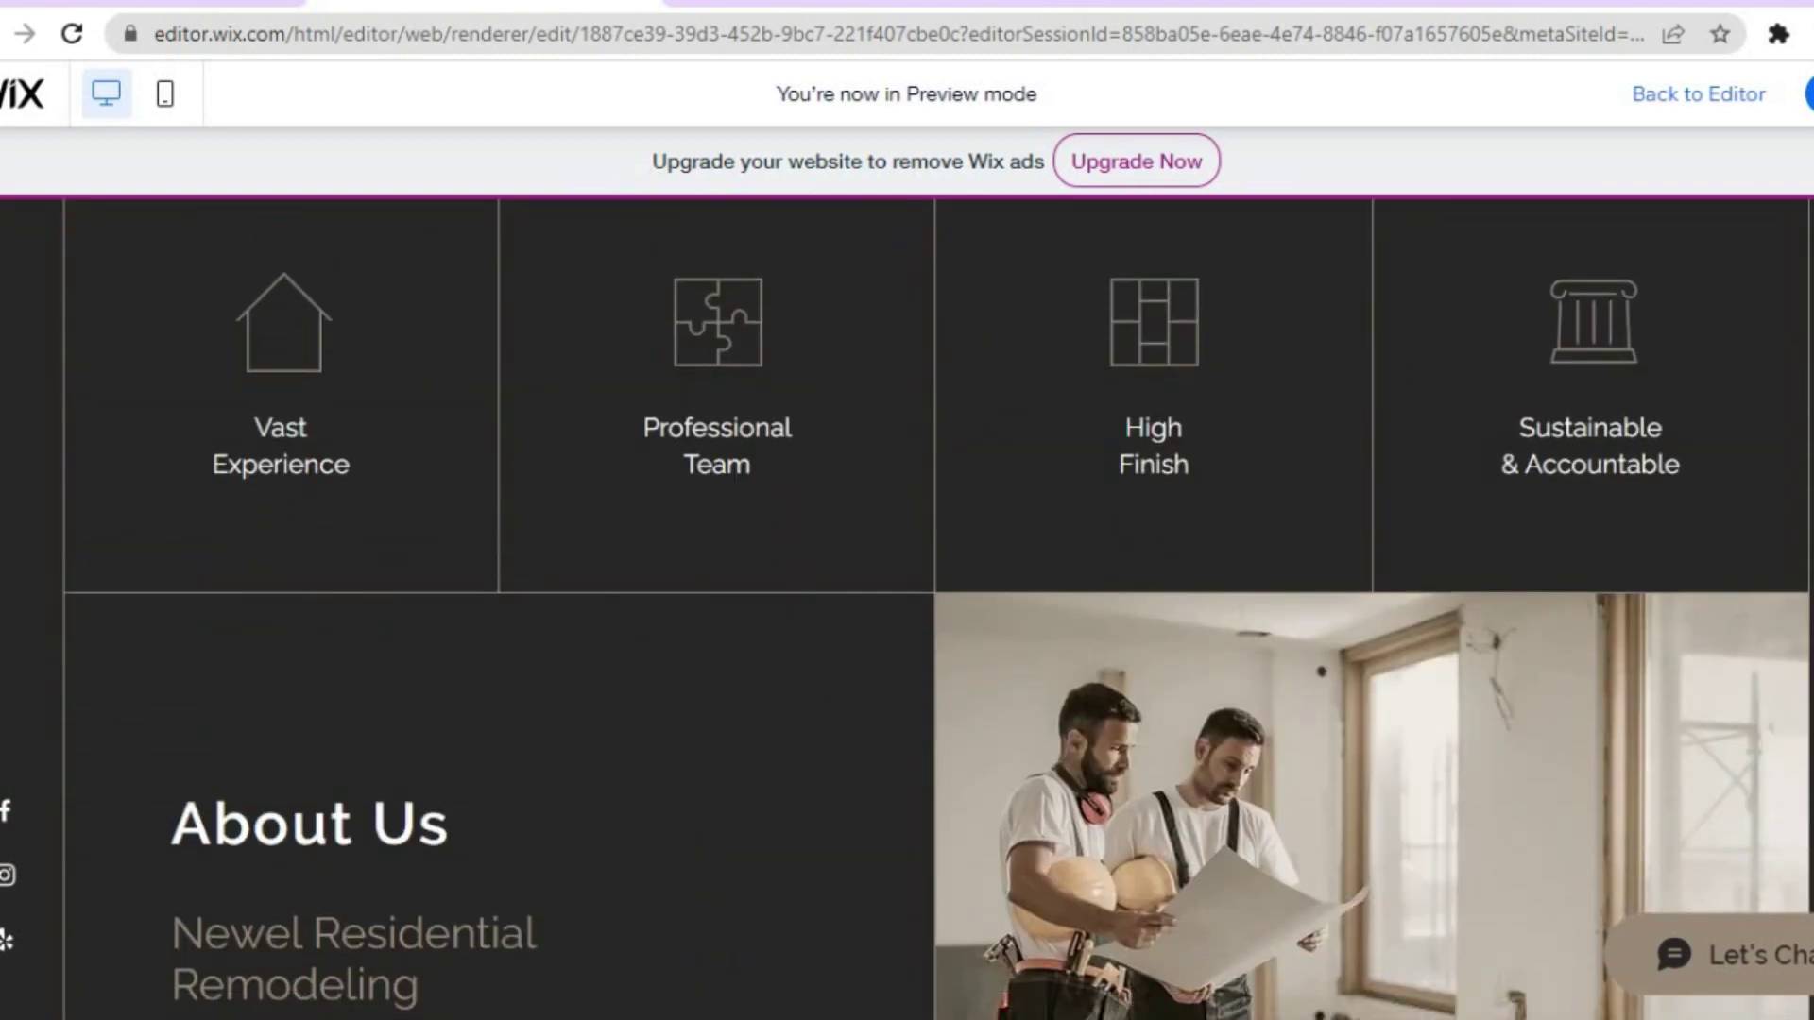
{"action": "scroll", "coordinate": [907, 605], "scroll_direction": "down", "scroll_amount": 10}
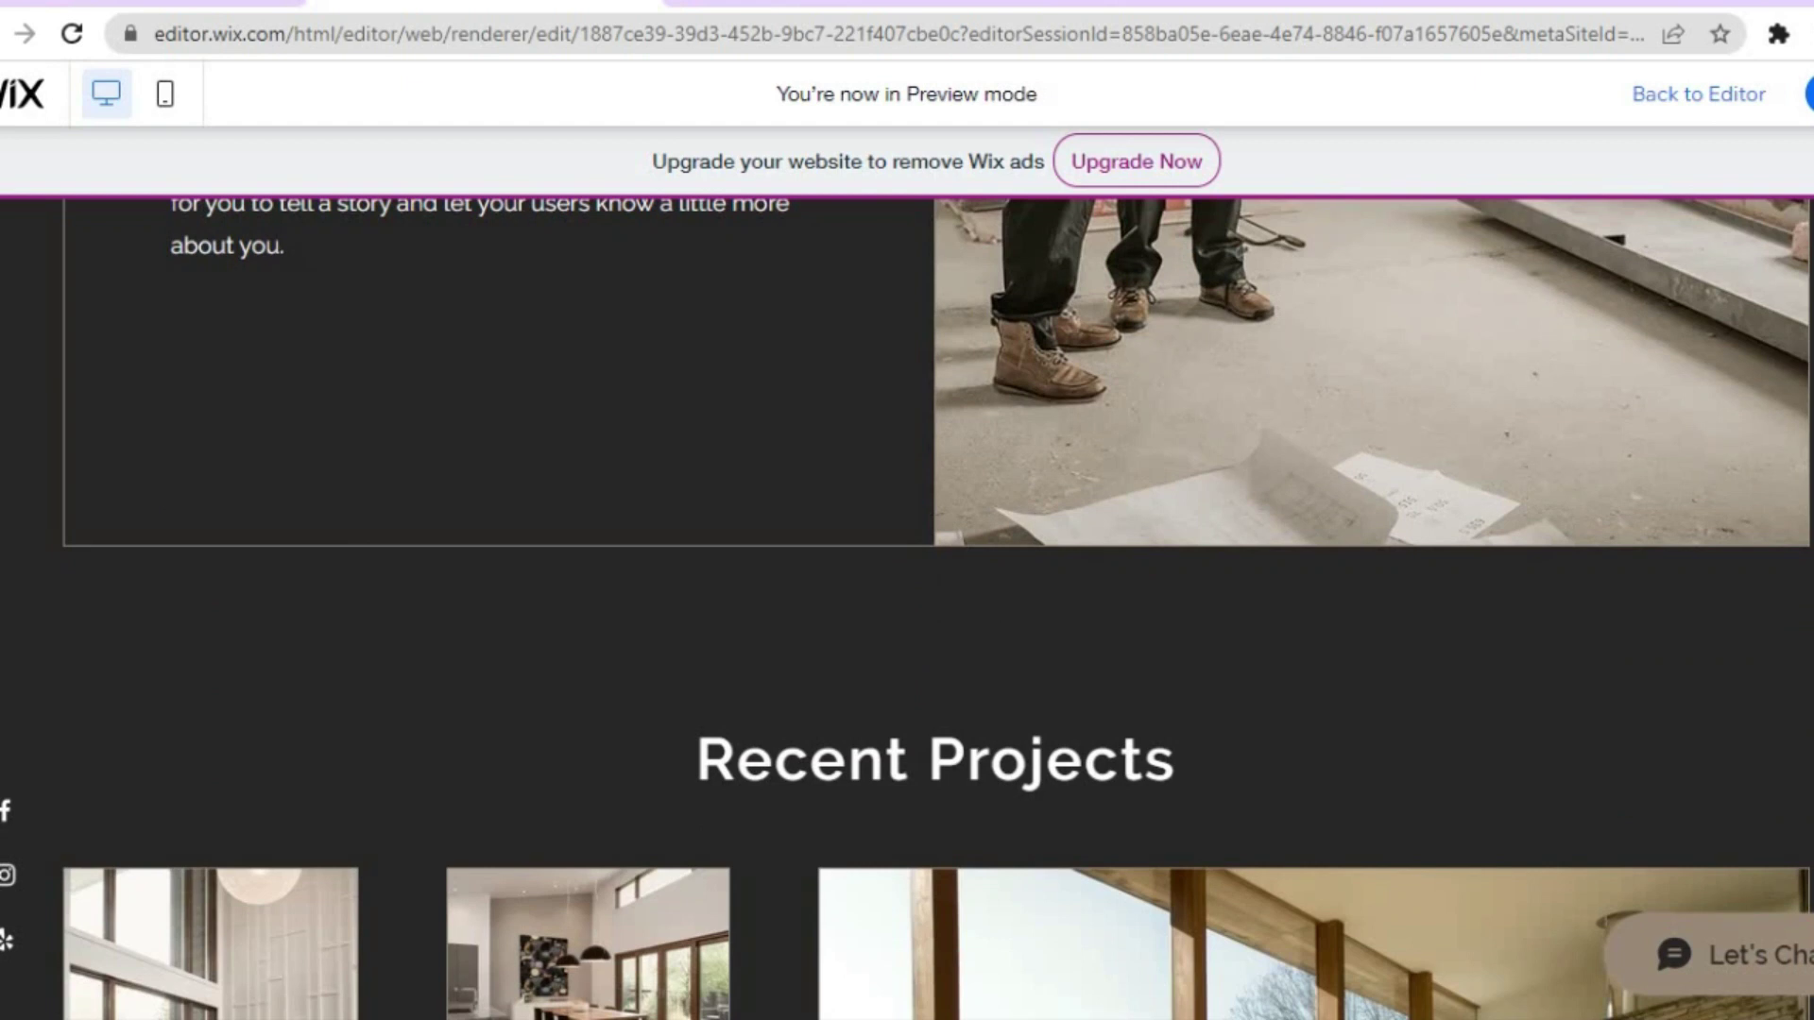
{"action": "scroll", "coordinate": [907, 605], "scroll_direction": "down", "scroll_amount": 10}
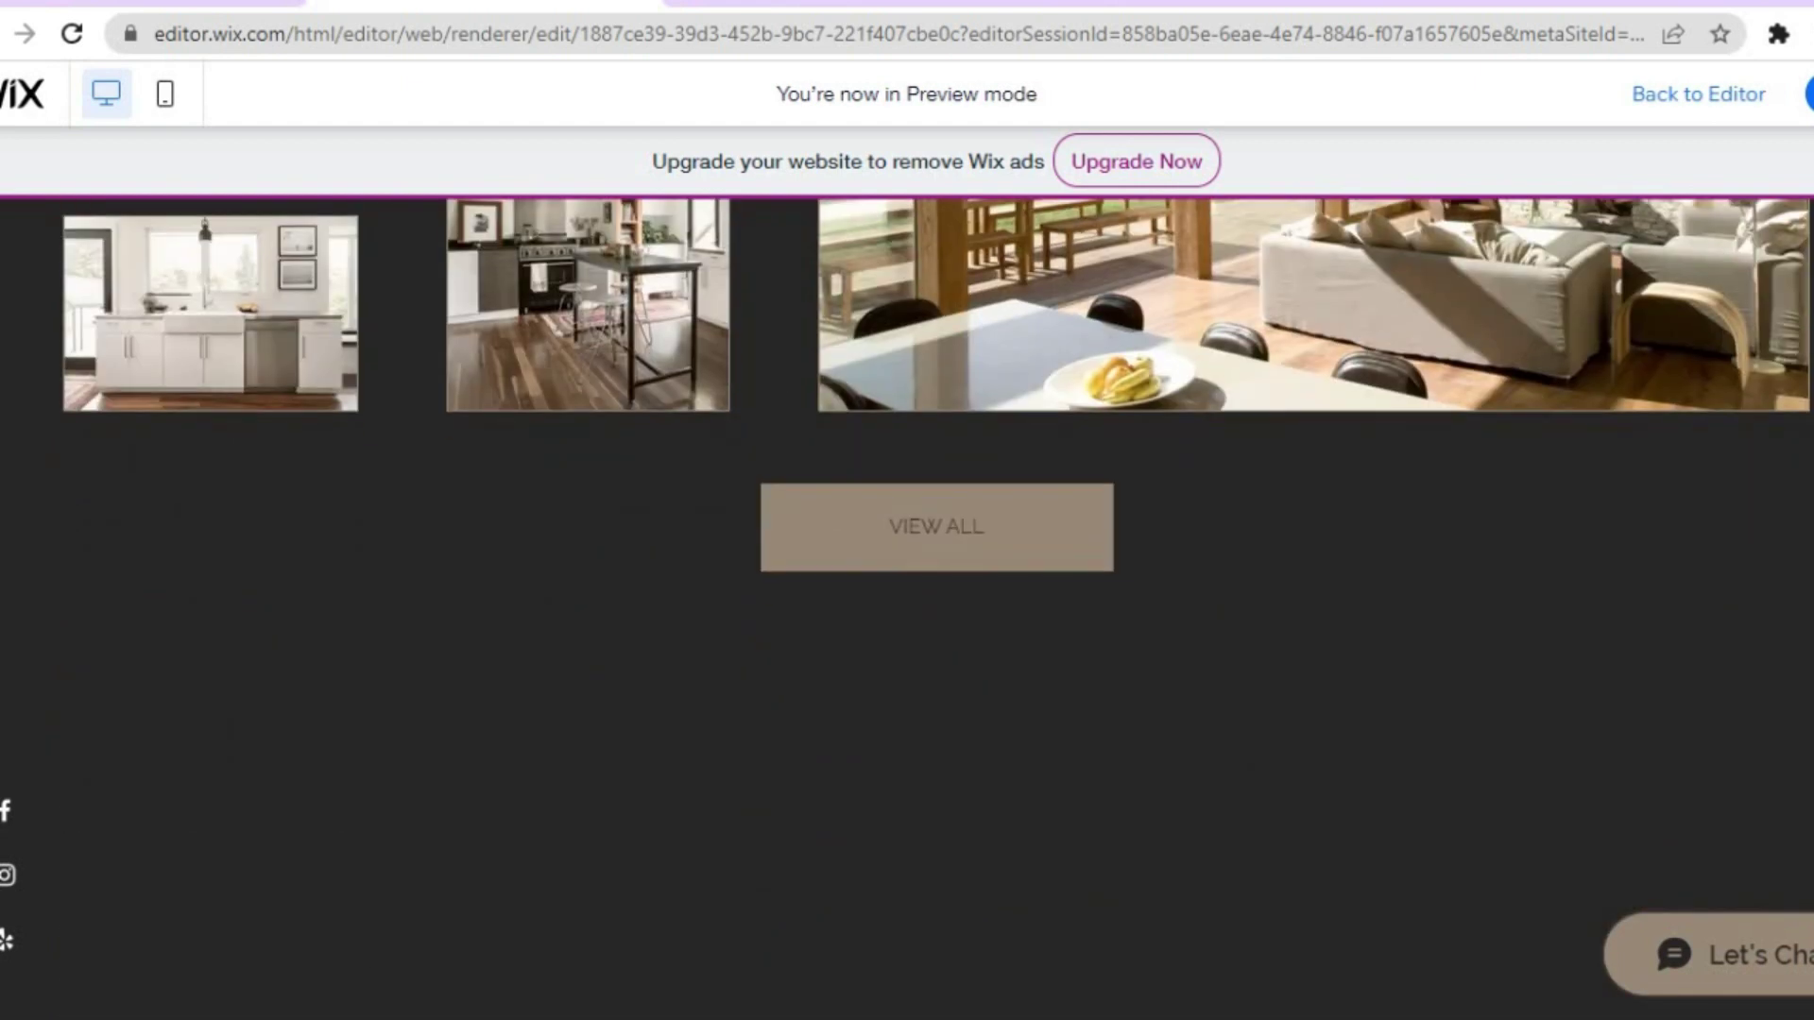
{"action": "scroll", "coordinate": [907, 605], "scroll_direction": "down", "scroll_amount": 7}
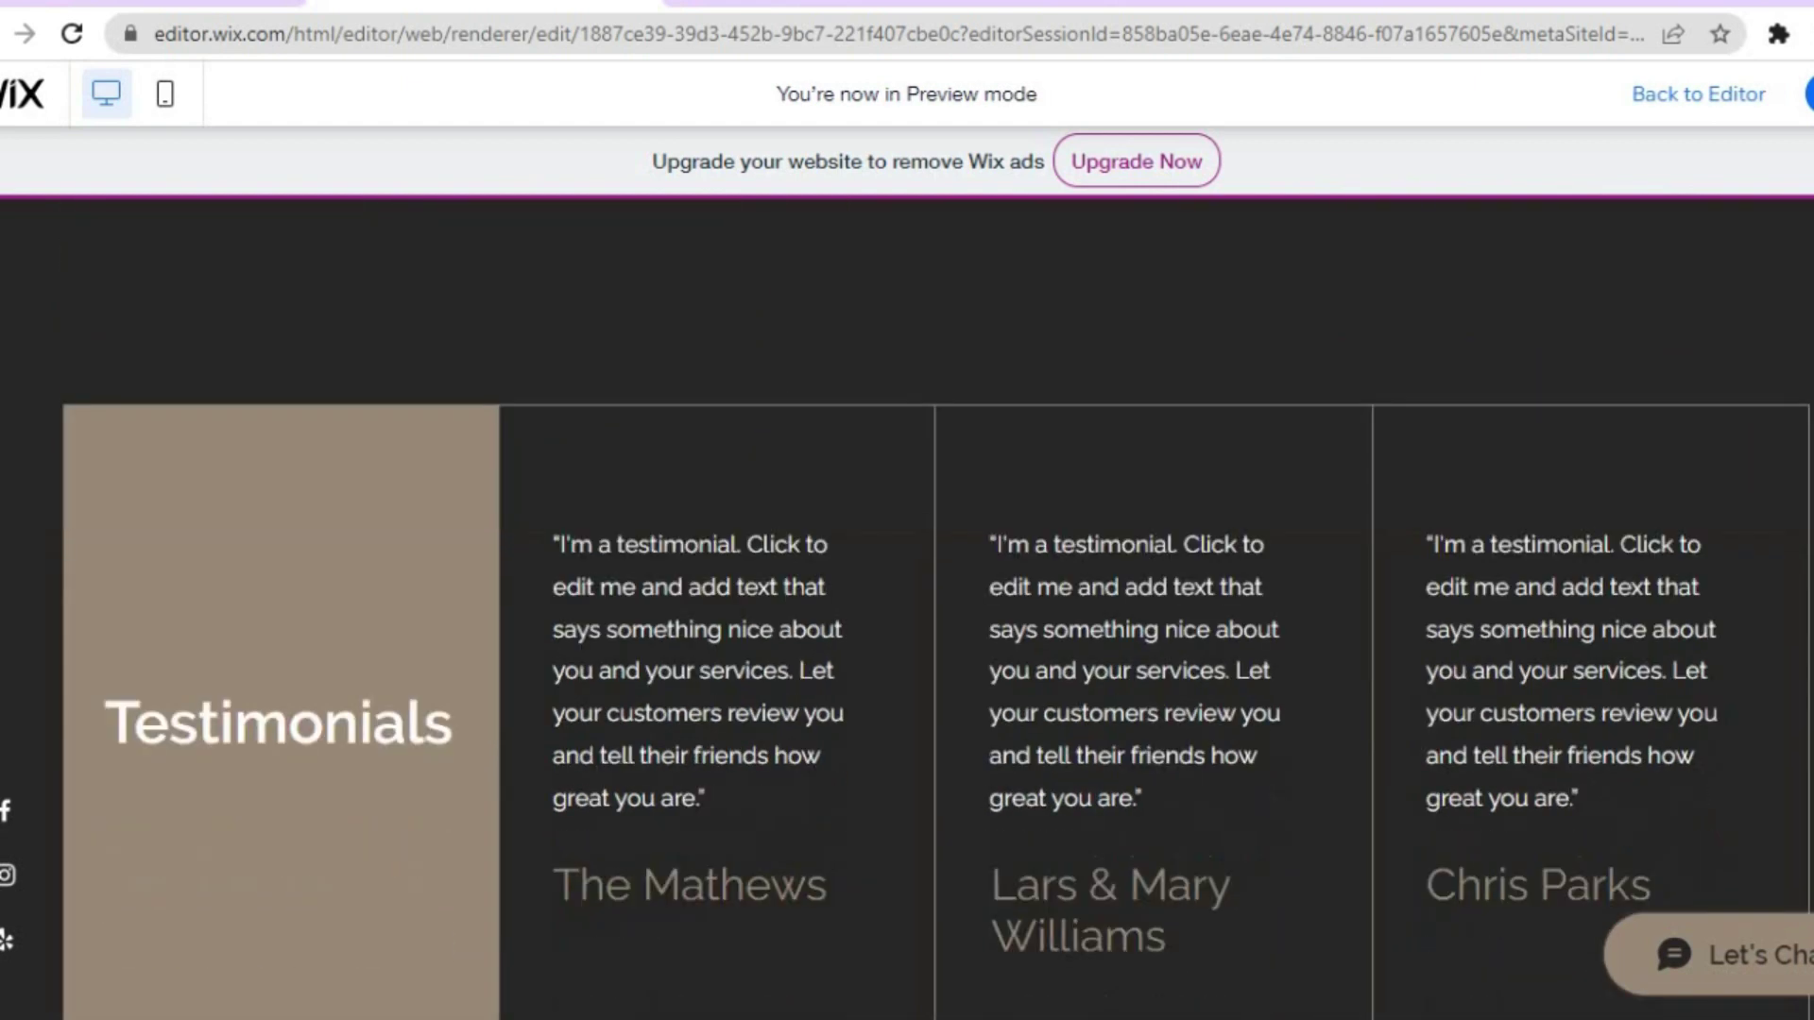
{"action": "scroll", "coordinate": [907, 605], "scroll_direction": "up", "scroll_amount": 15}
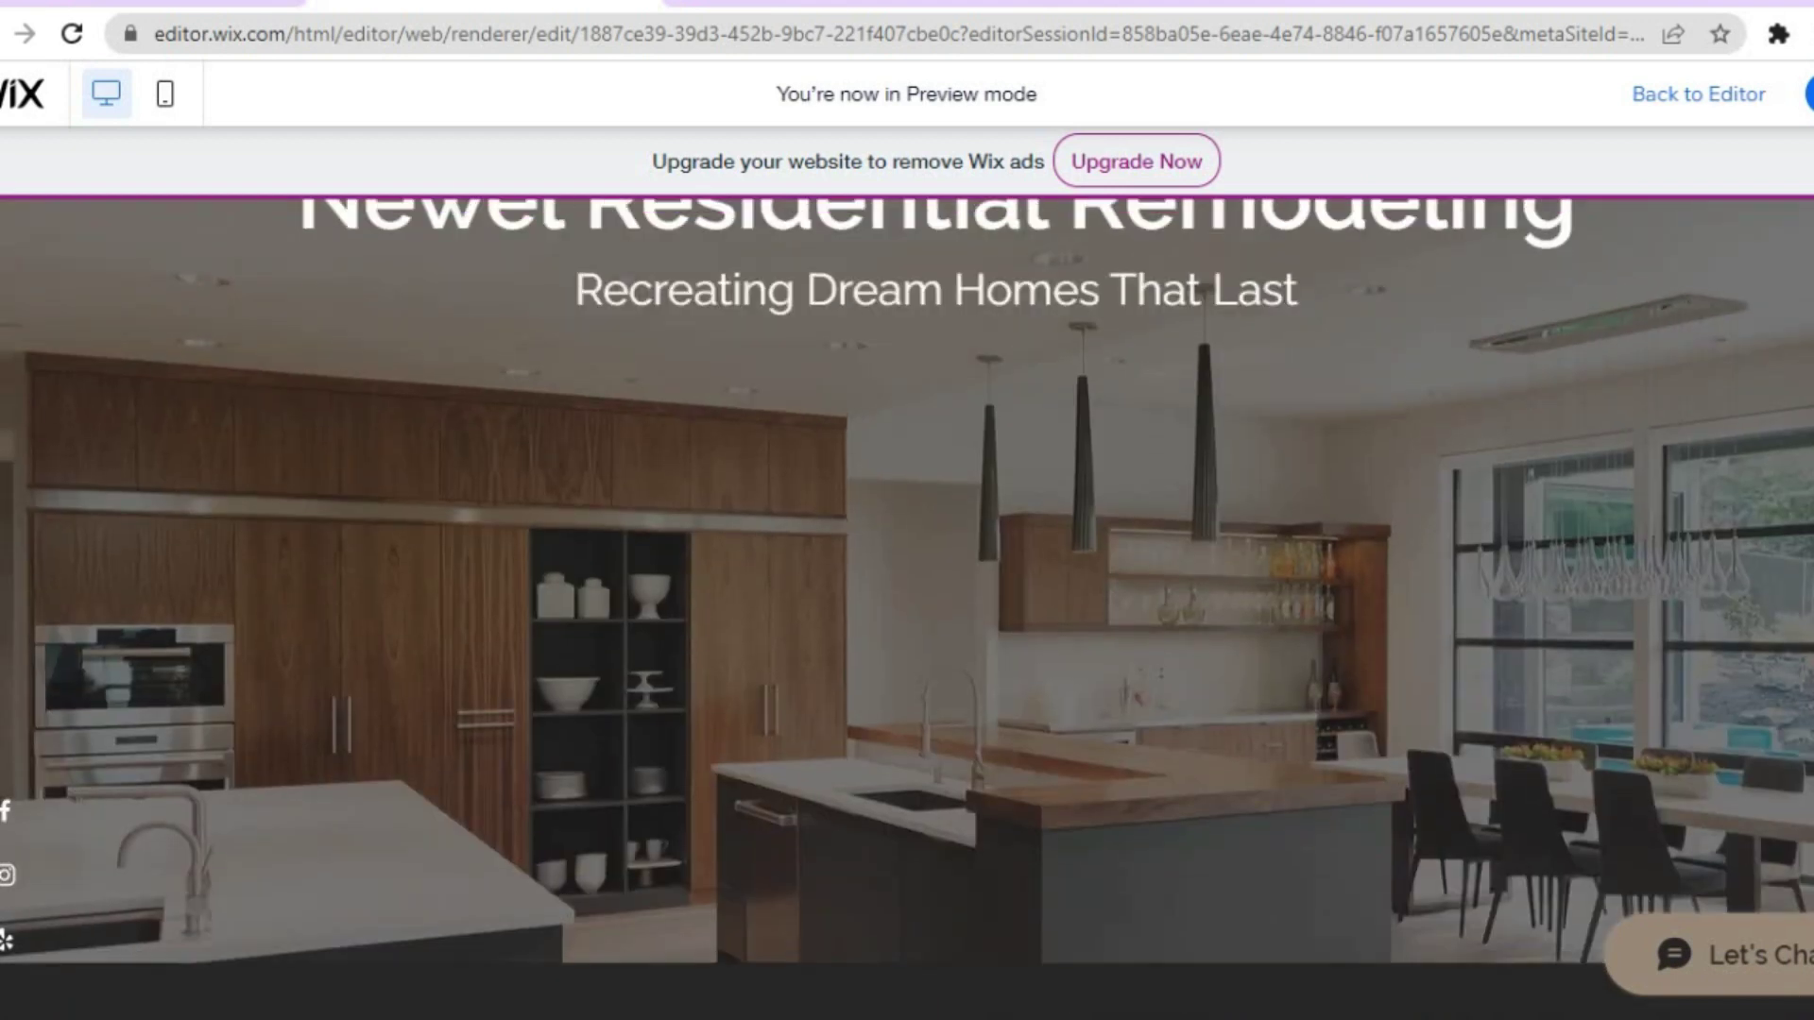
{"action": "scroll", "coordinate": [906, 604], "scroll_direction": "up", "scroll_amount": 6}
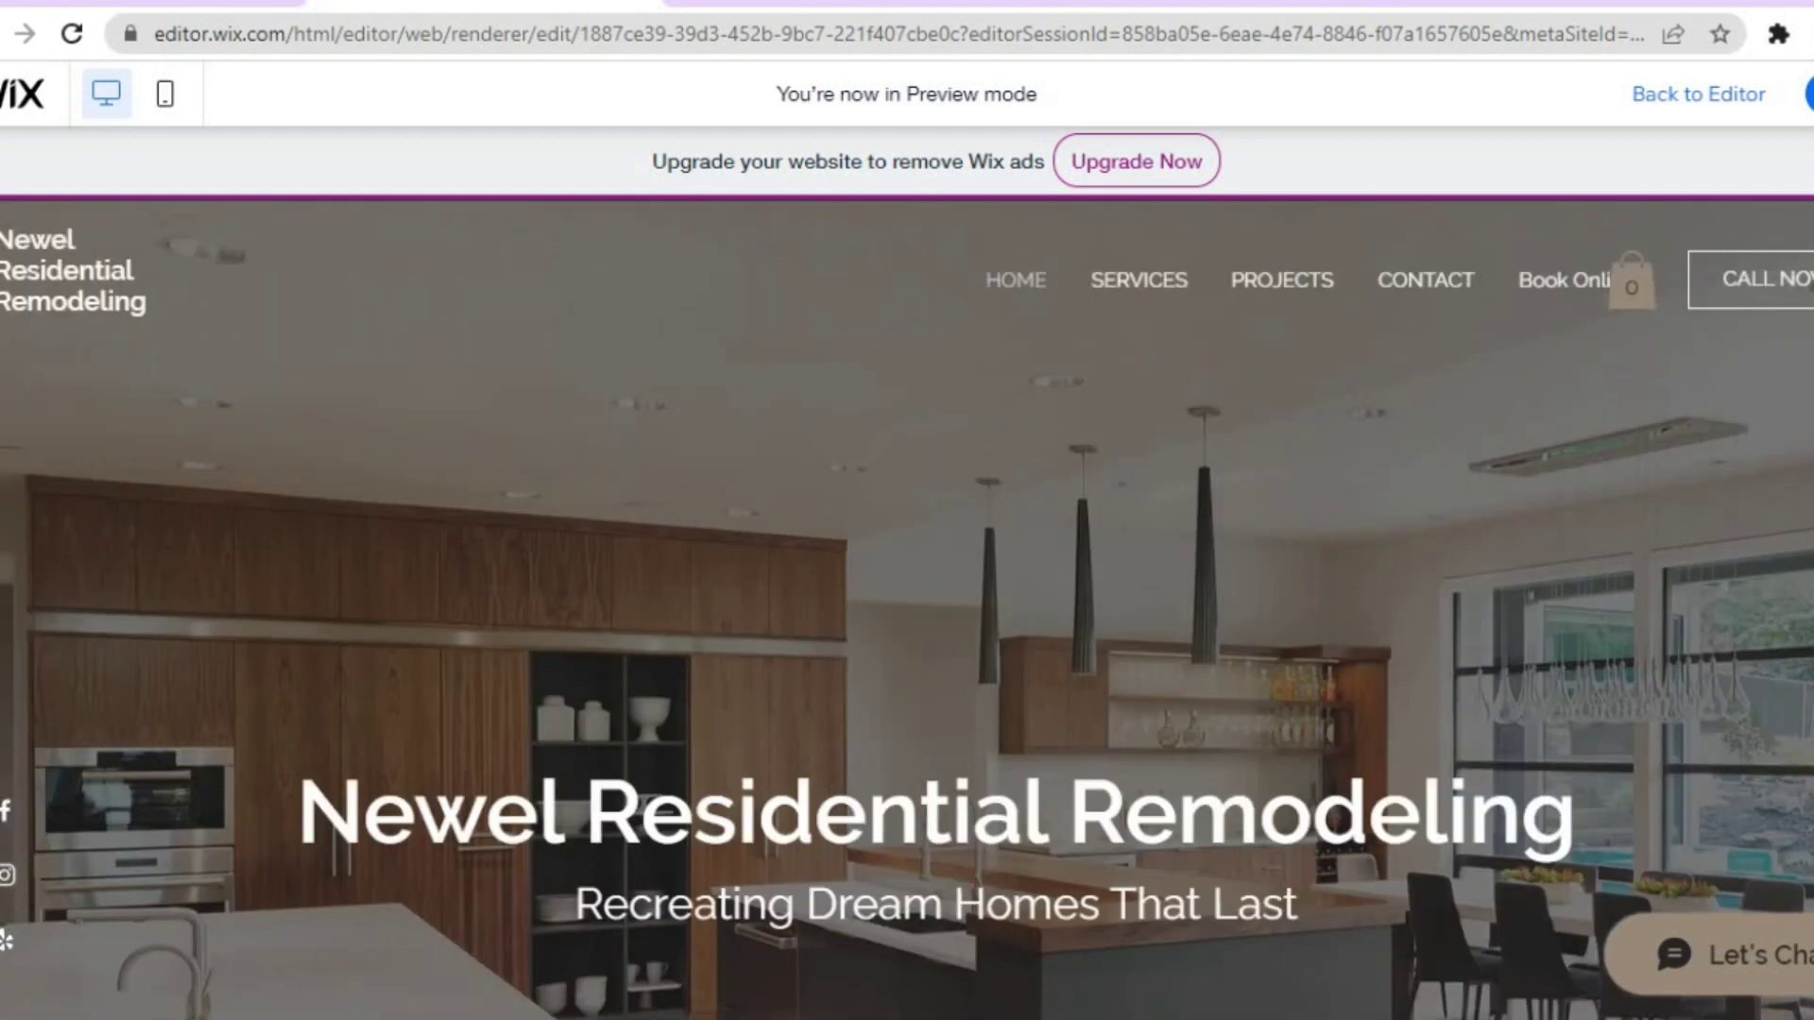